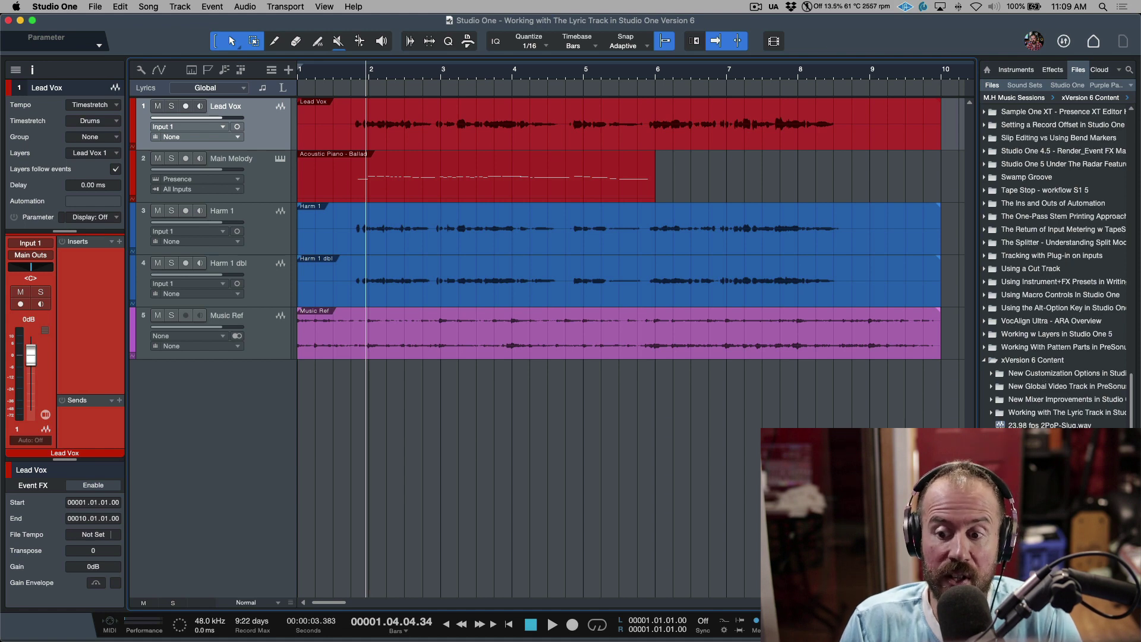
Step: Hide the Browser with F5 so the five-track arrangement fills the width
key("F5")
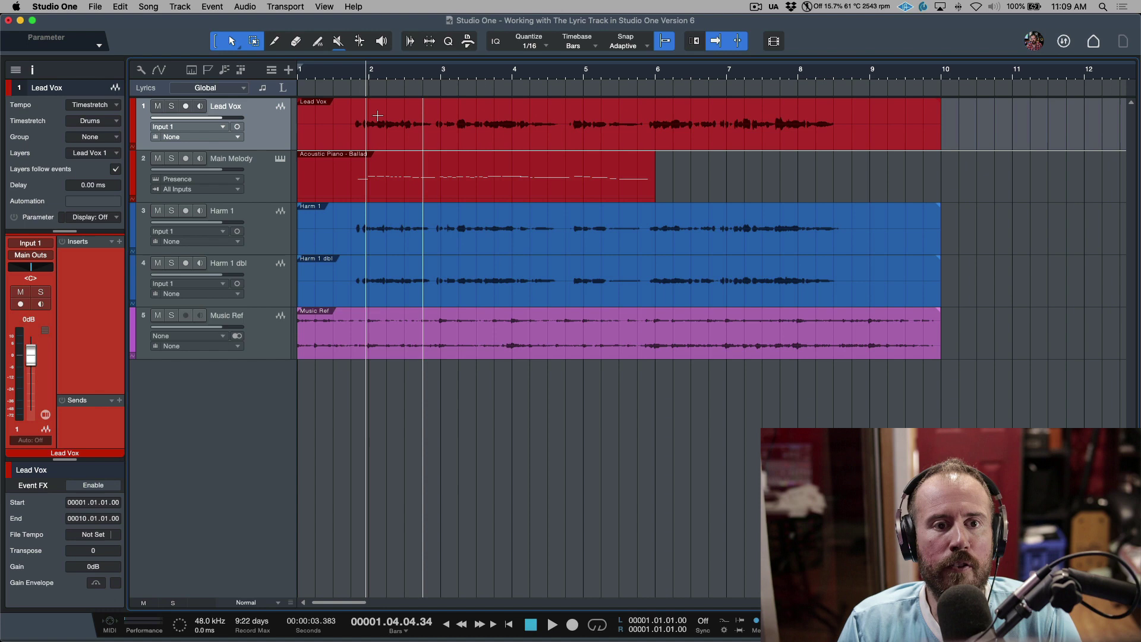
left_click(283, 70)
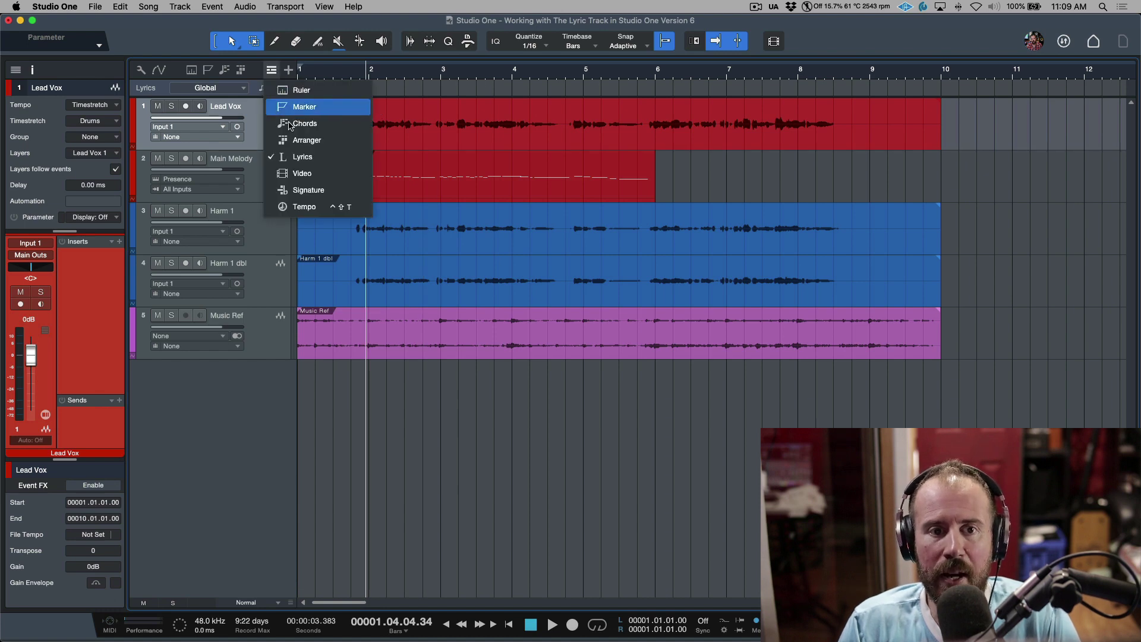
left_click(302, 163)
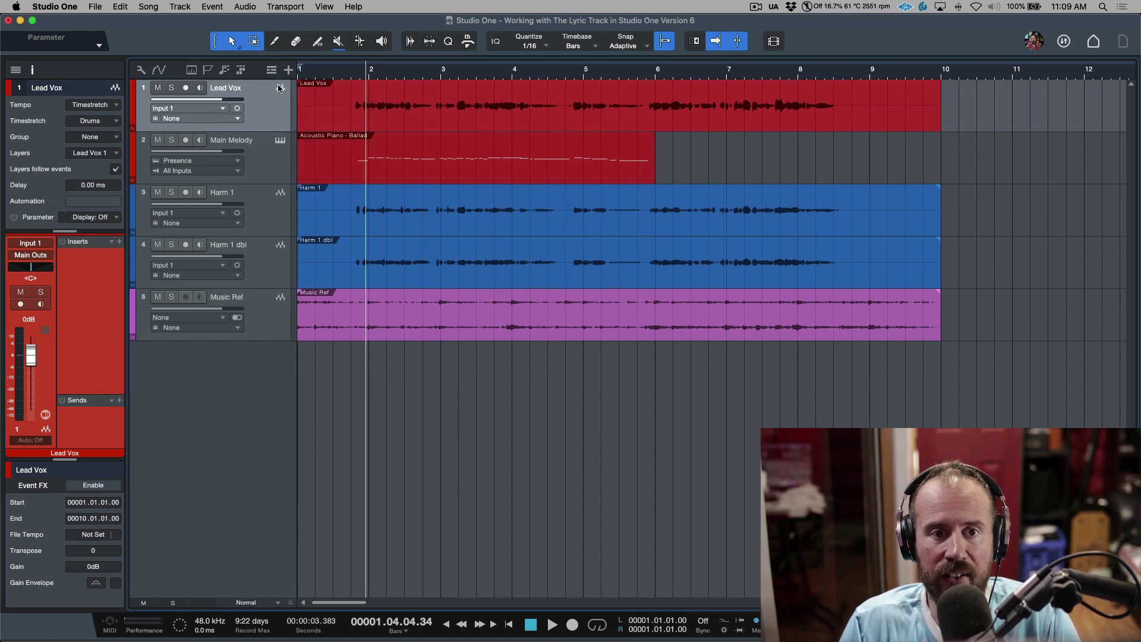
left_click(272, 69)
left_click(305, 157)
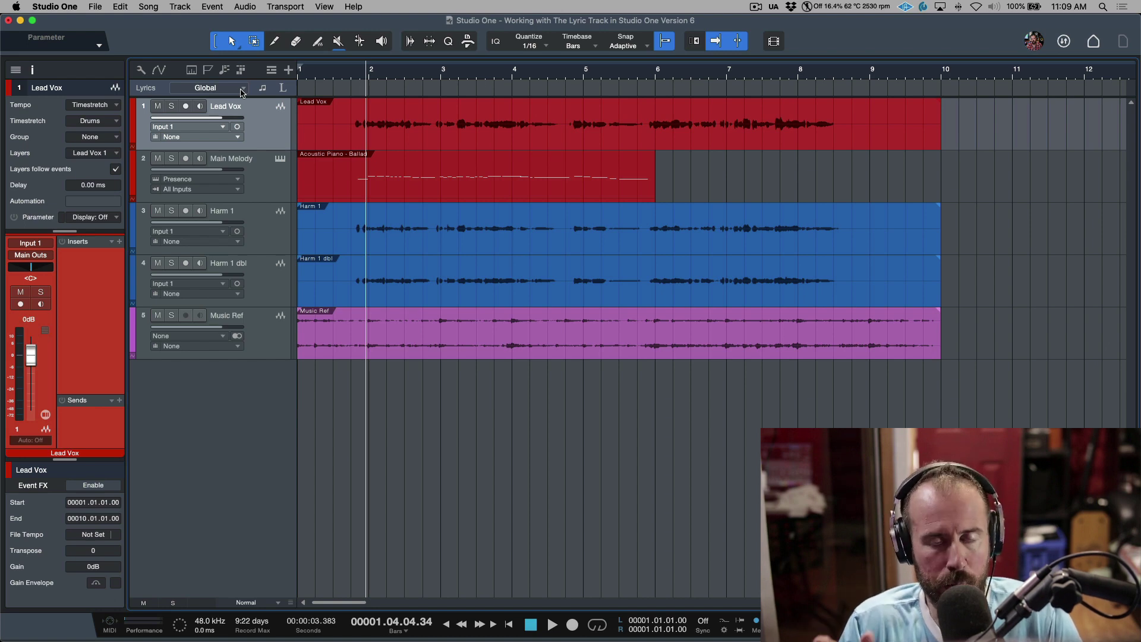
Step: Rename track 2 from Main Melody to 'Main Melody Piano'
left_click(271, 189)
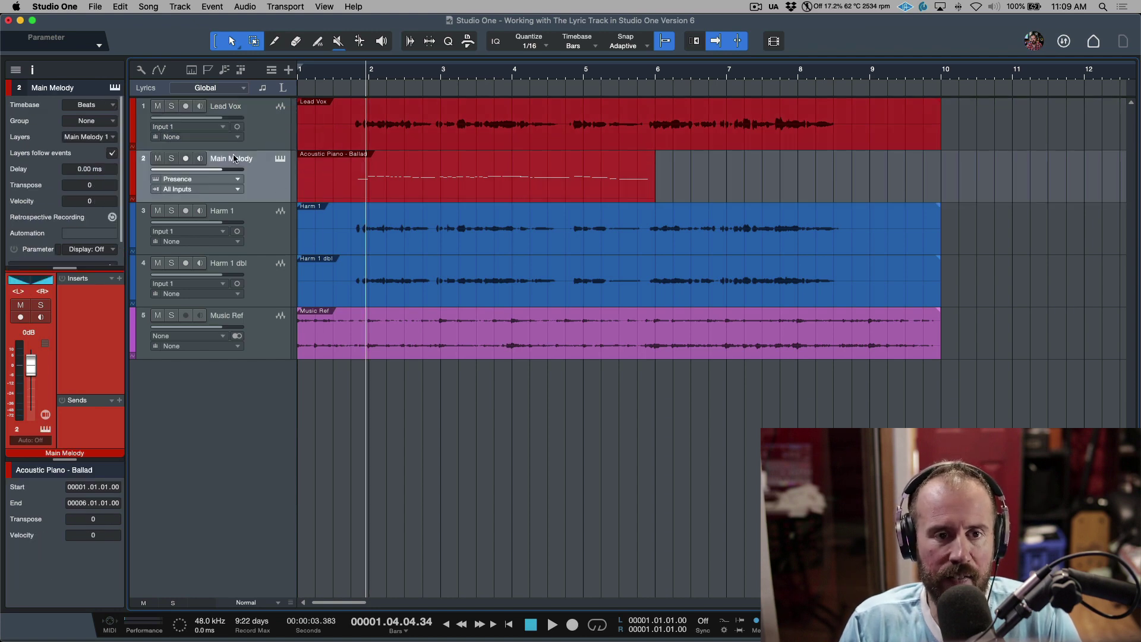
double_click(257, 159)
left_click(272, 159)
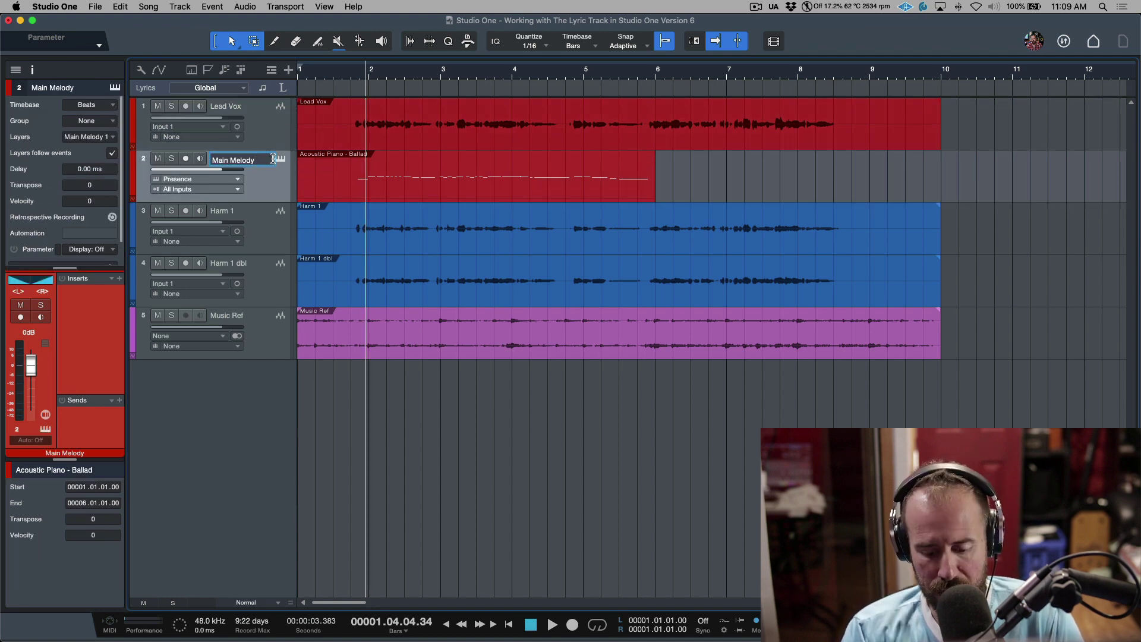
type("Piano")
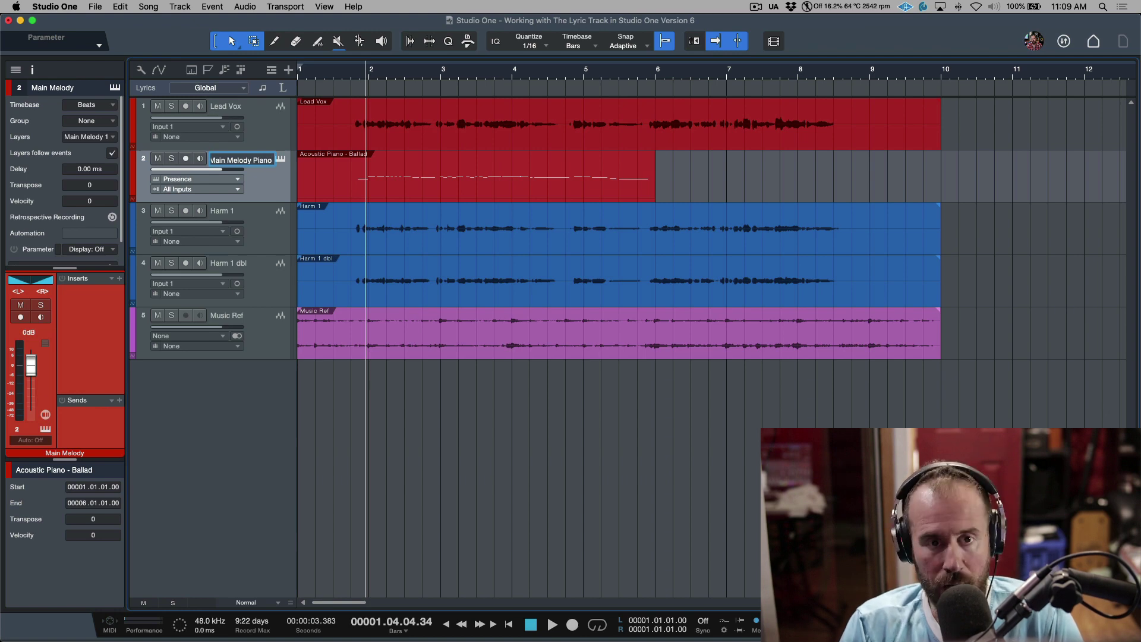
key("Return")
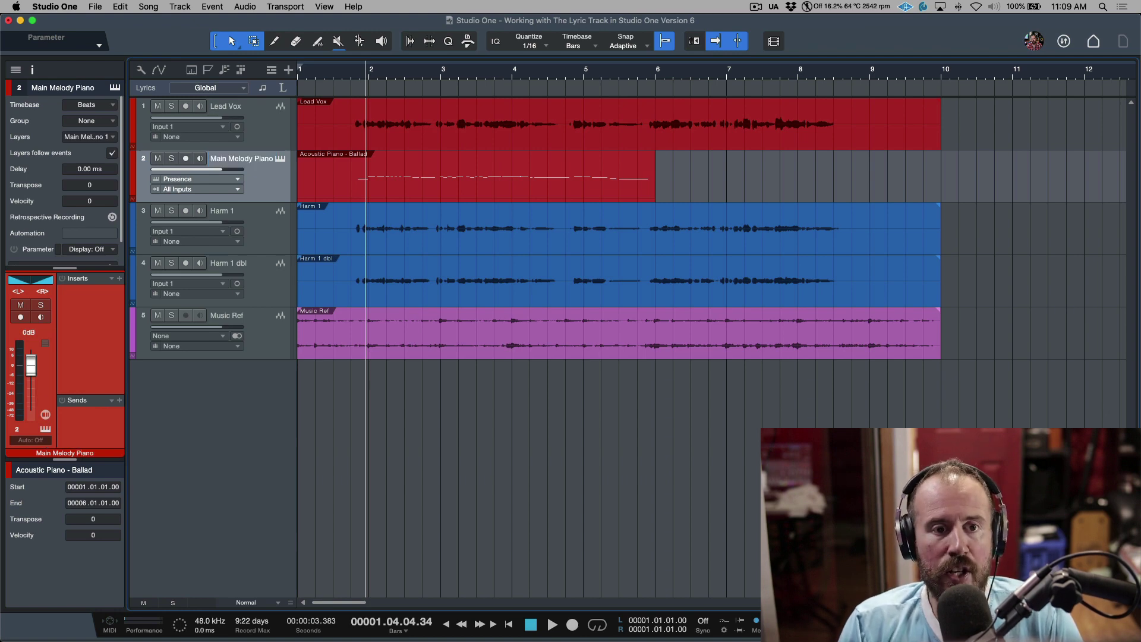
Step: Point the Lyrics track at Main Melody Piano and zoom in to read the words
left_click(244, 90)
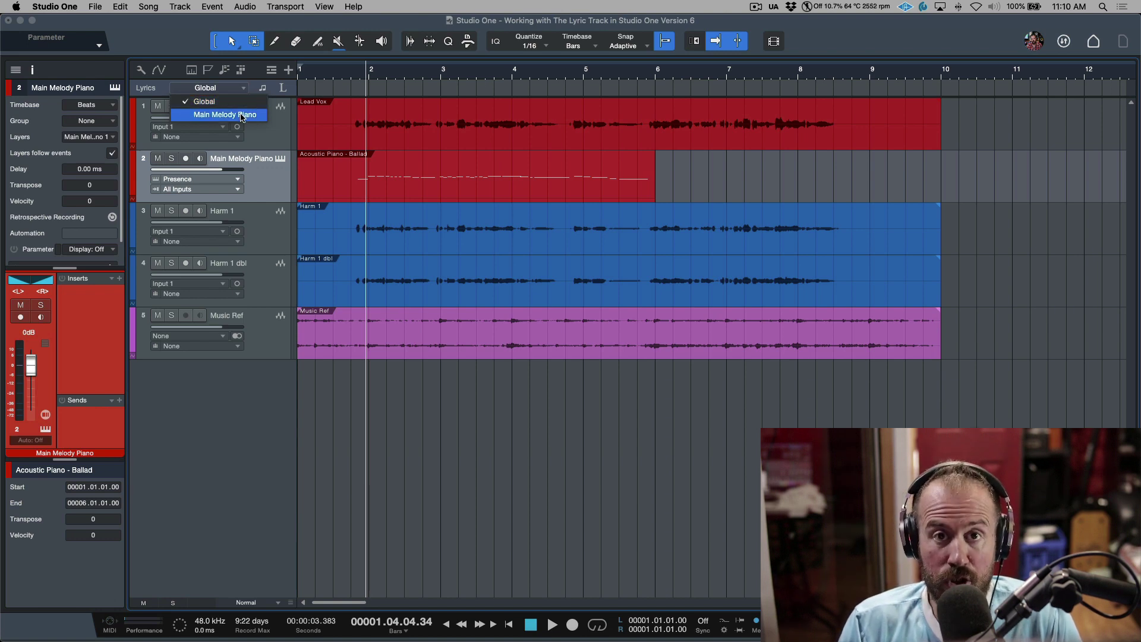
left_click(243, 116)
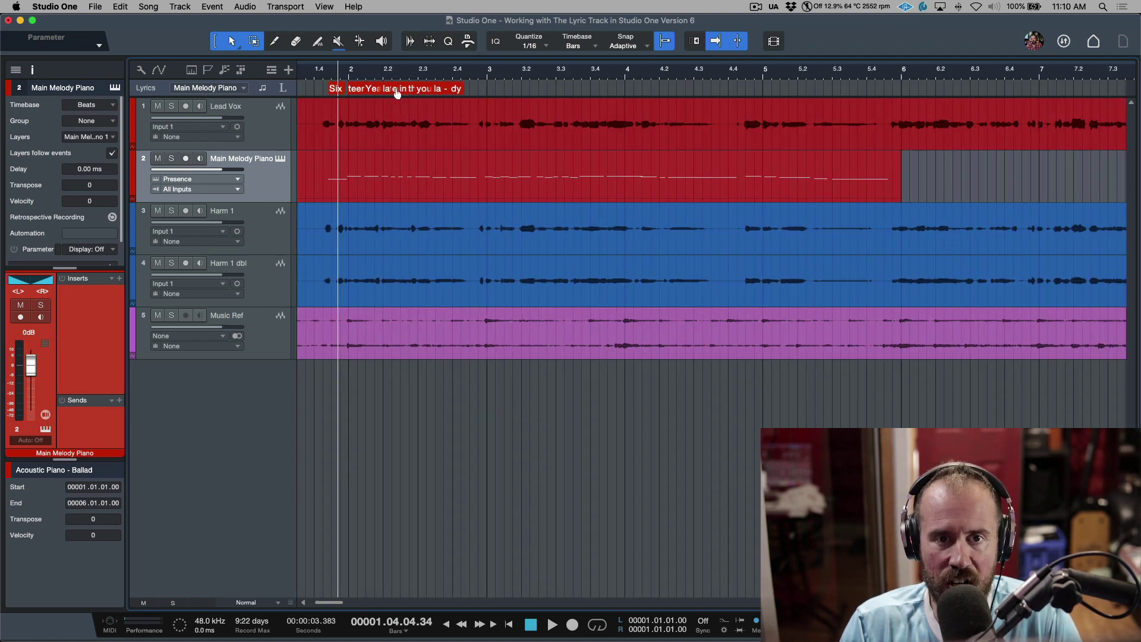
left_click_drag(393, 74, 399, 103)
scroll(428, 146, "left", 3)
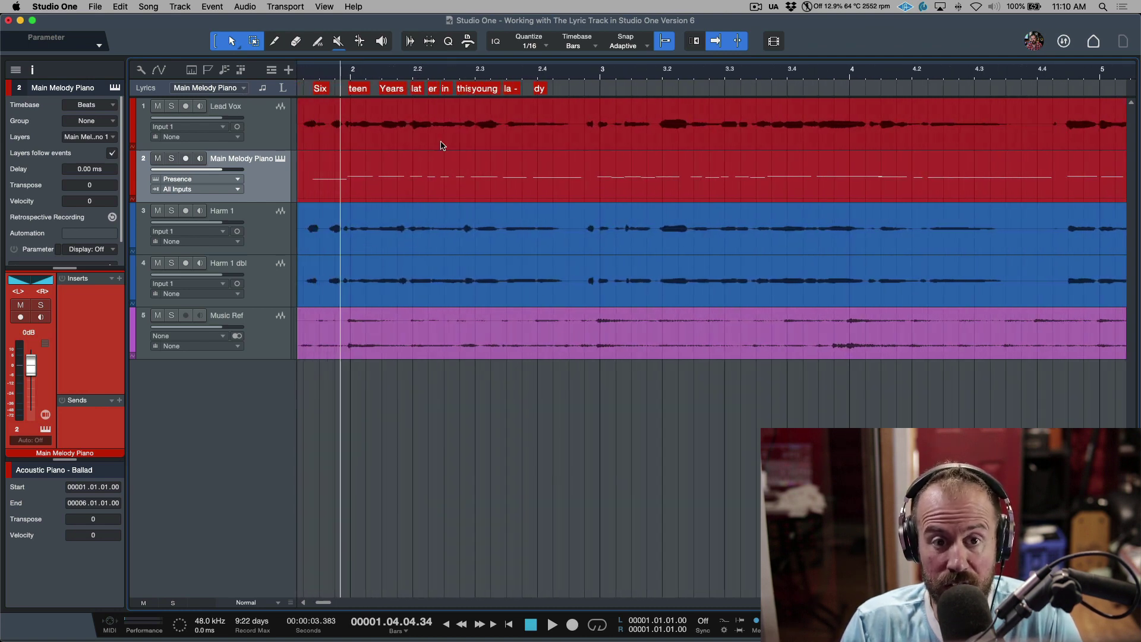
Step: Open the piano part in the Piano Roll at bar 1.4.2, cycling lanes back to Lyrics
double_click(462, 199)
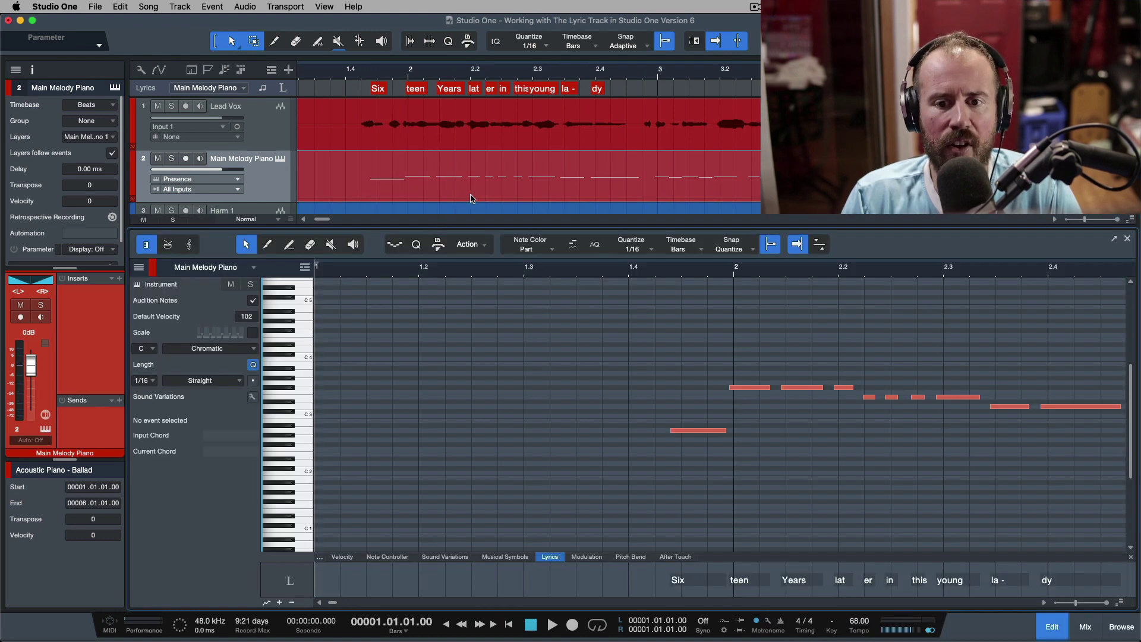
left_click(650, 272)
scroll(619, 337, "right", 3)
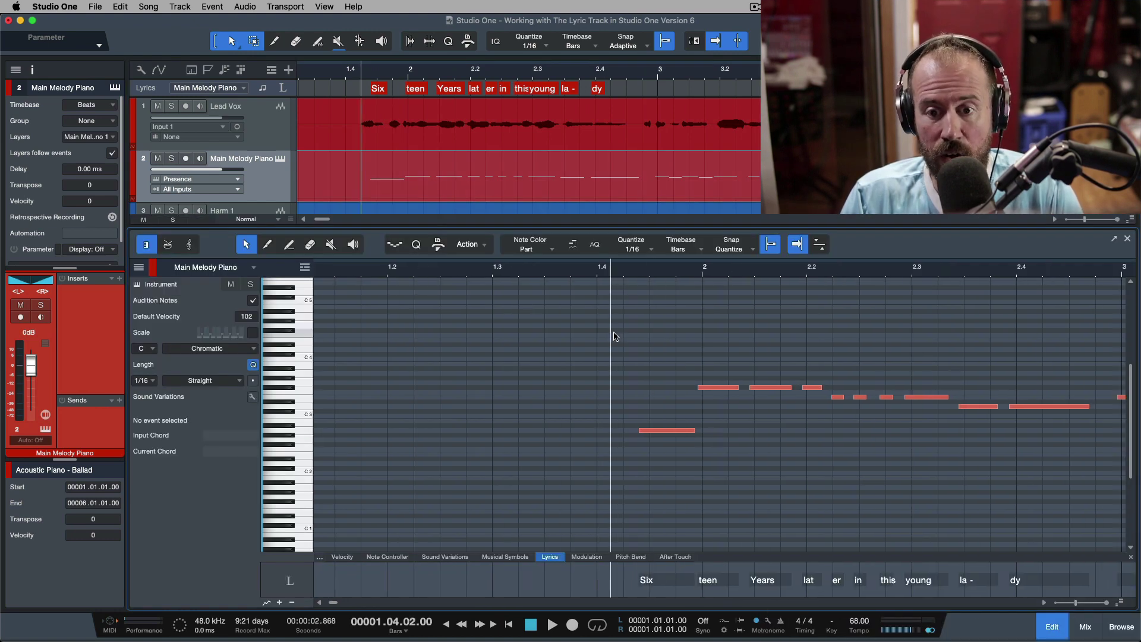
scroll(605, 333, "down", 4)
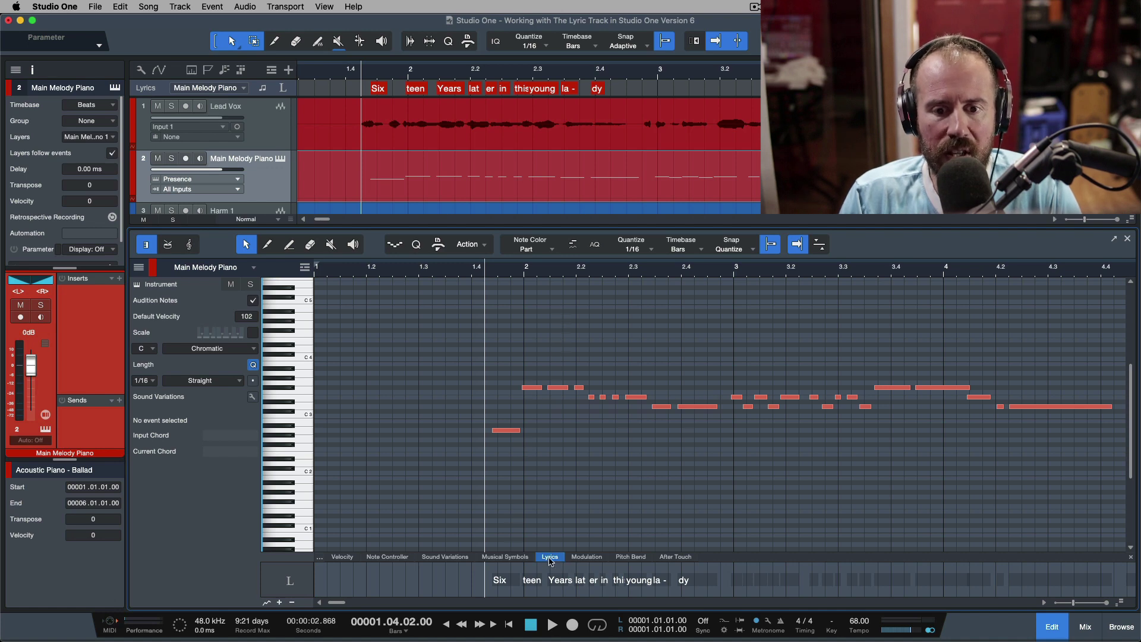
left_click(348, 557)
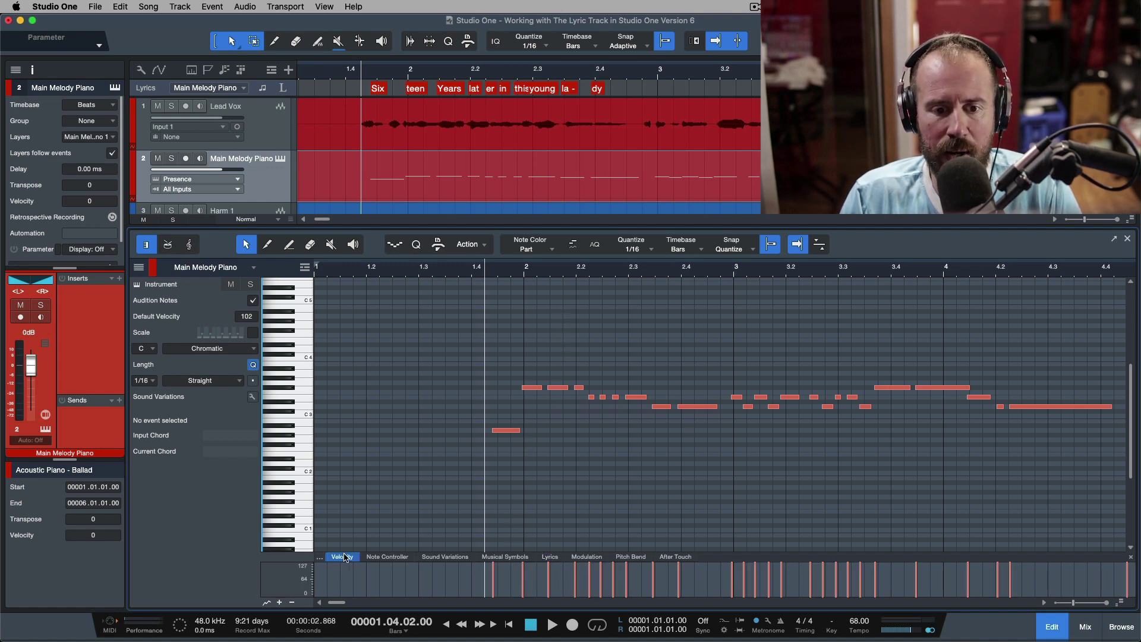
left_click(395, 560)
left_click(447, 561)
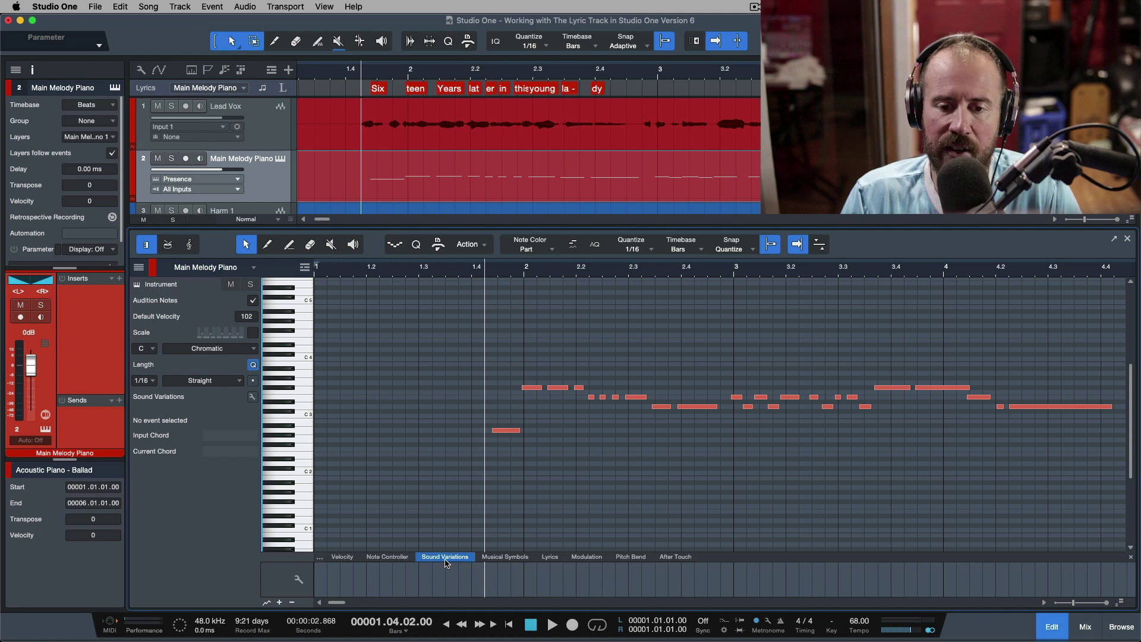
left_click(550, 557)
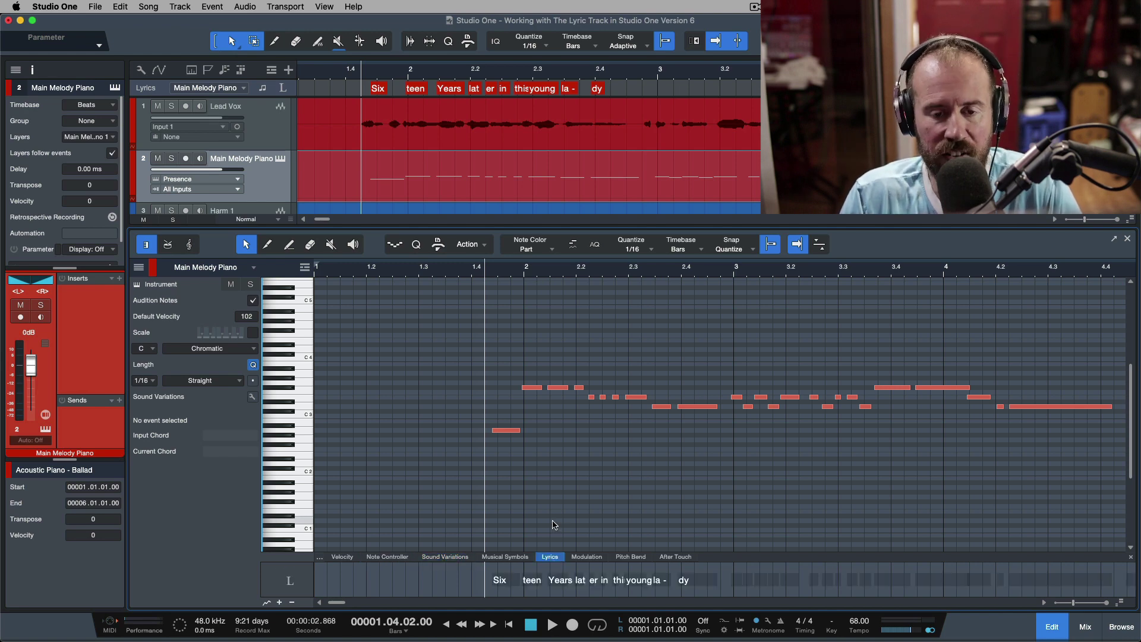
left_click_drag(399, 373, 457, 375)
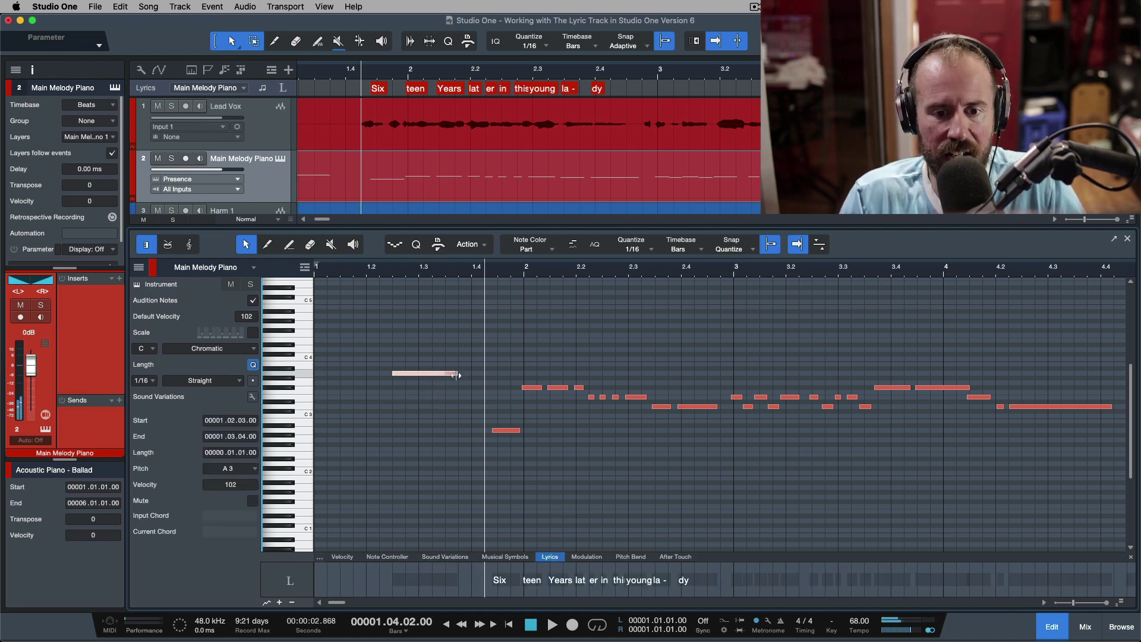
left_click(423, 582)
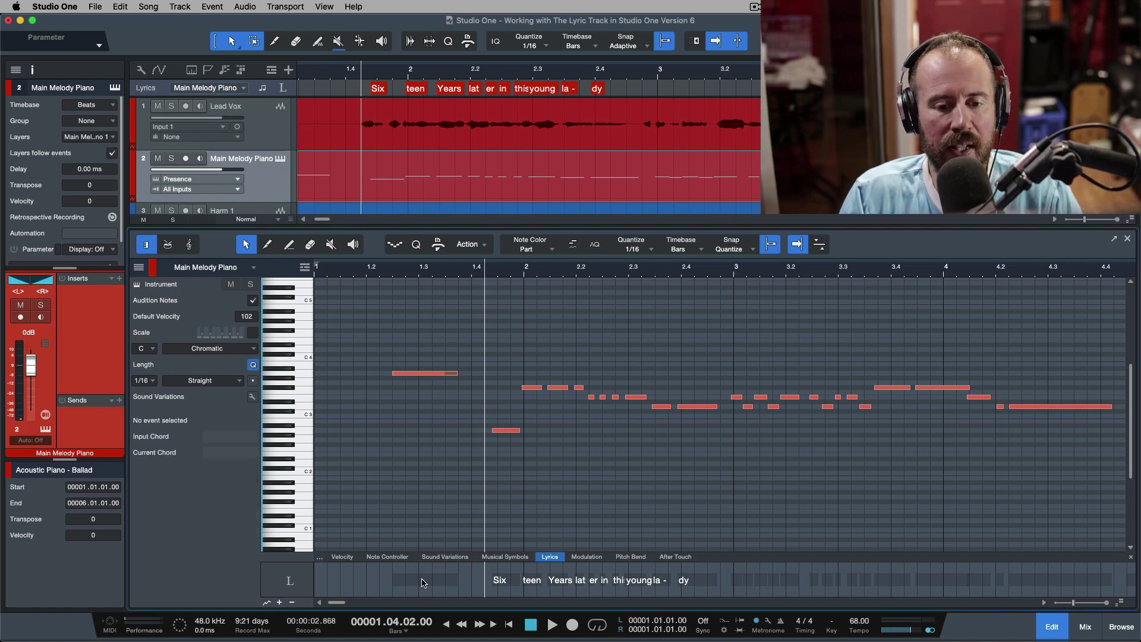
double_click(423, 583)
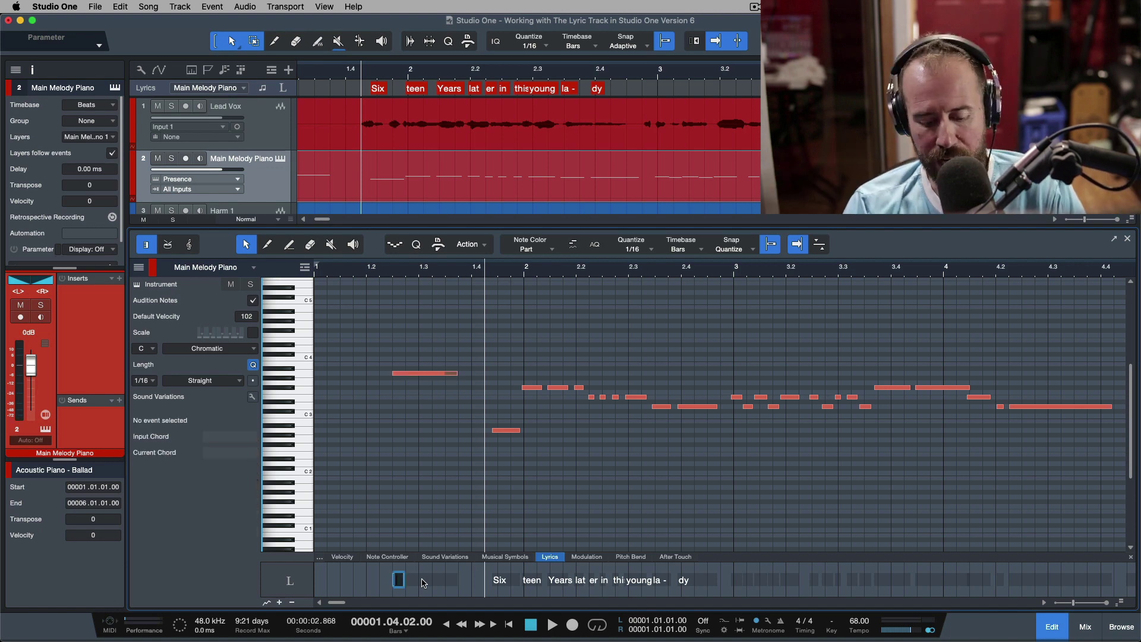
type("blah")
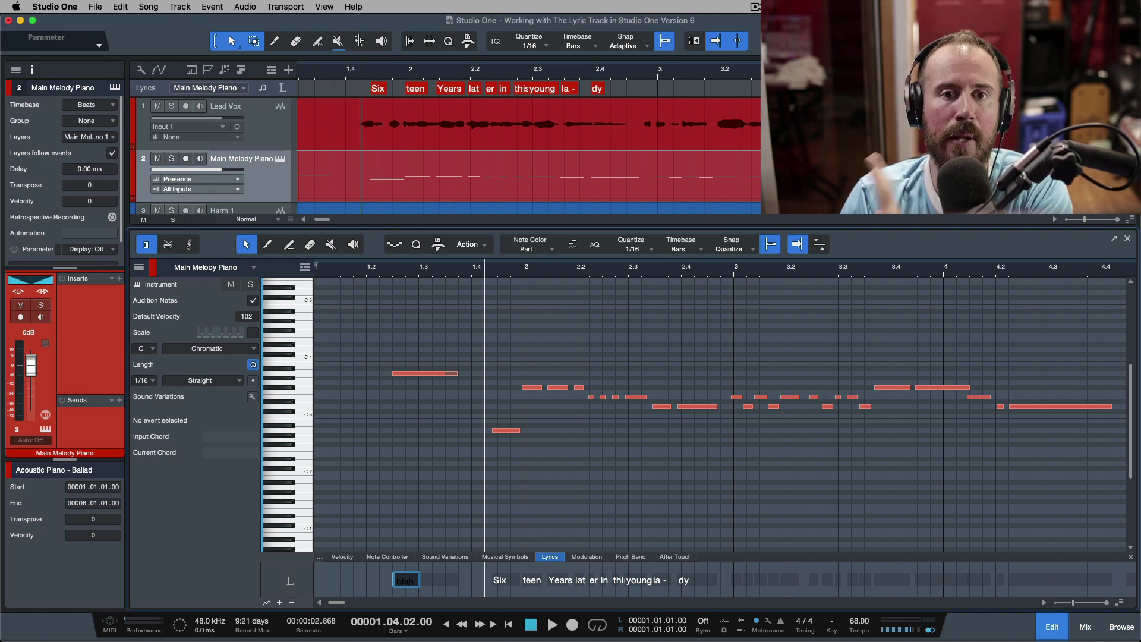
key("Return")
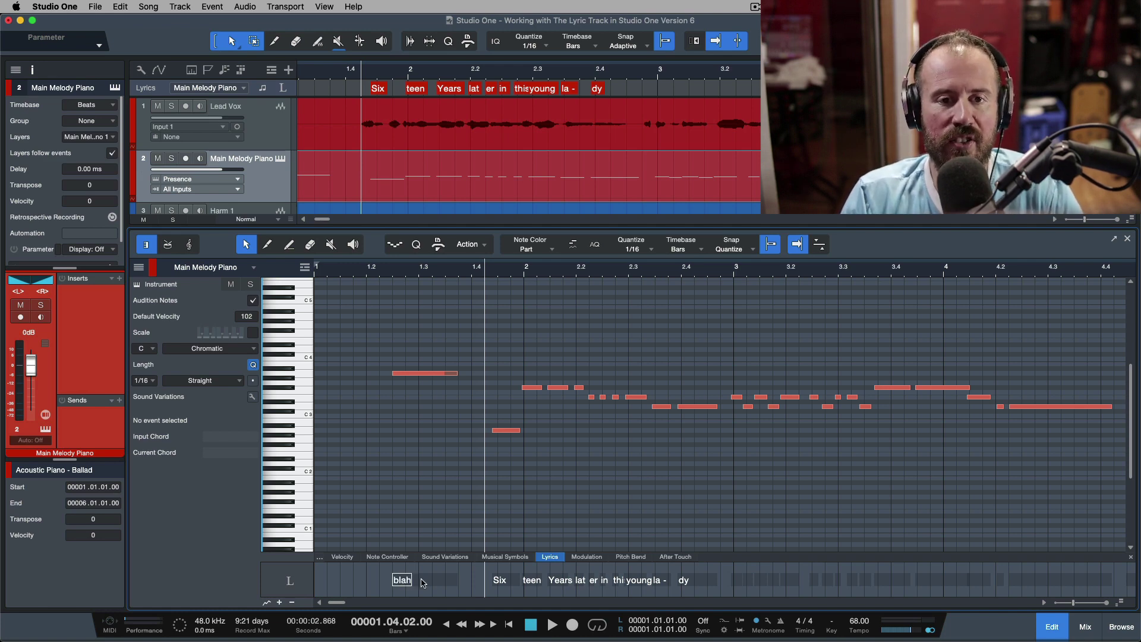
left_click(393, 271)
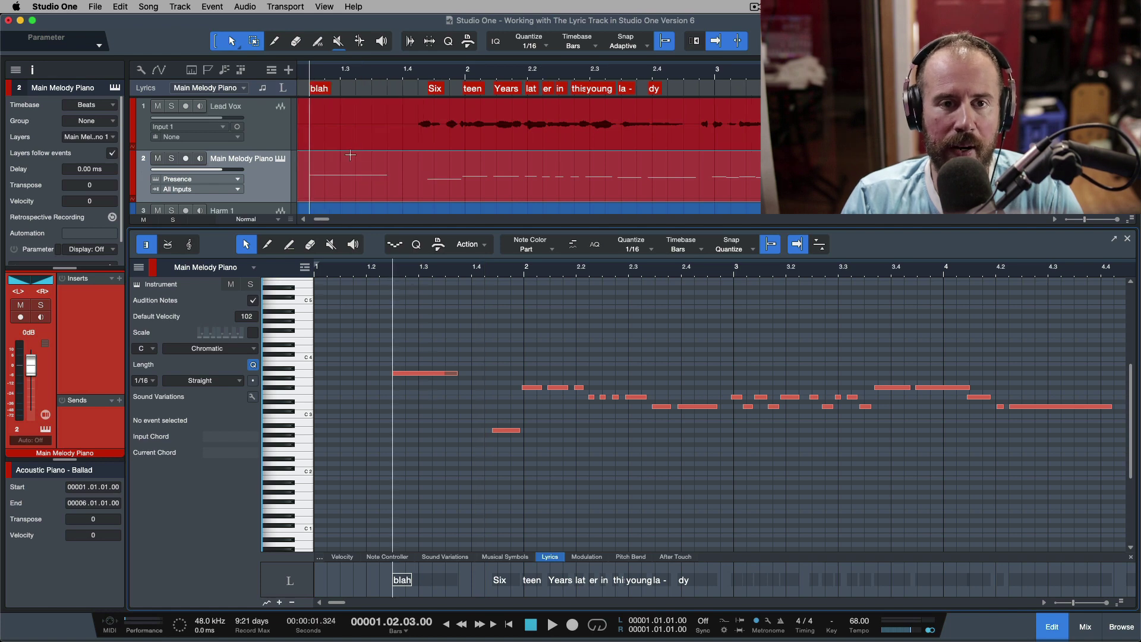
left_click(428, 373)
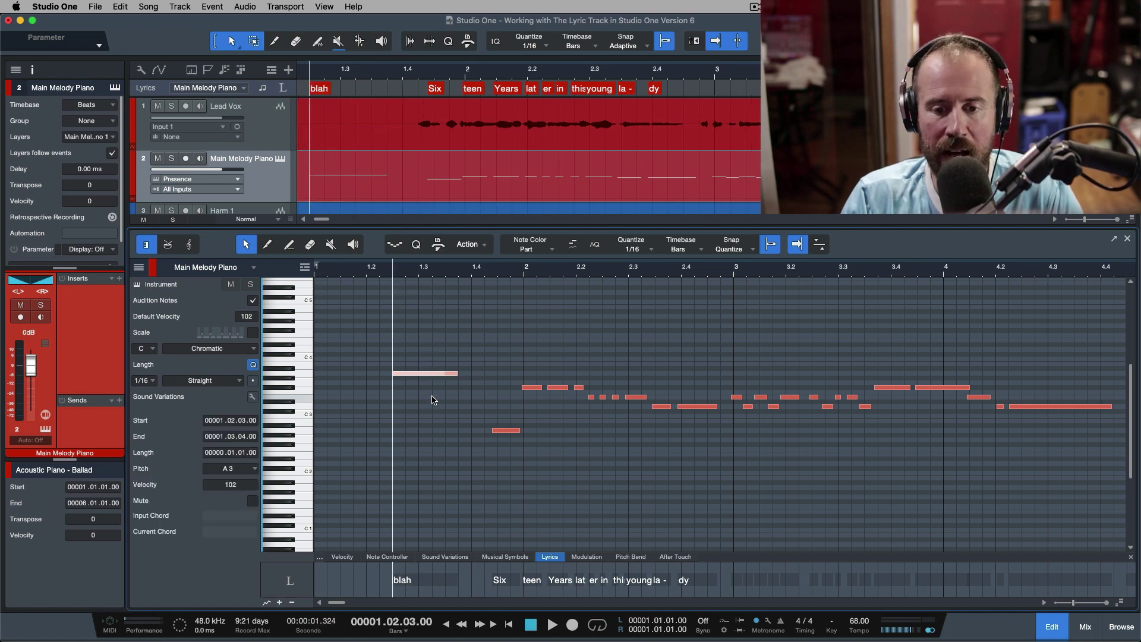
key("Delete")
left_click(404, 580)
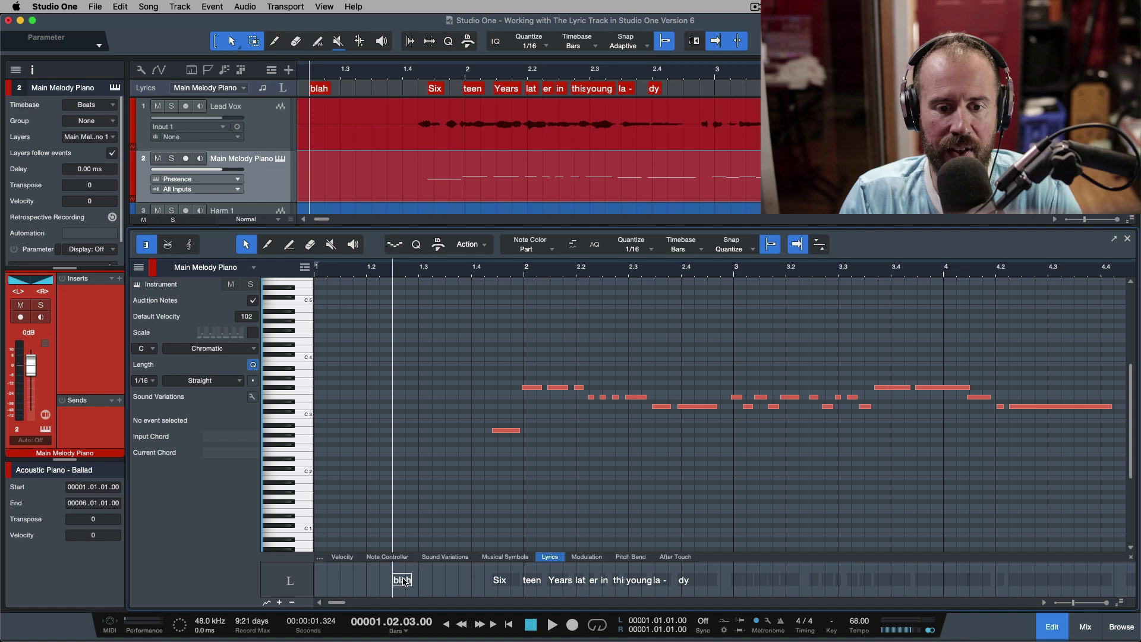
key("Delete")
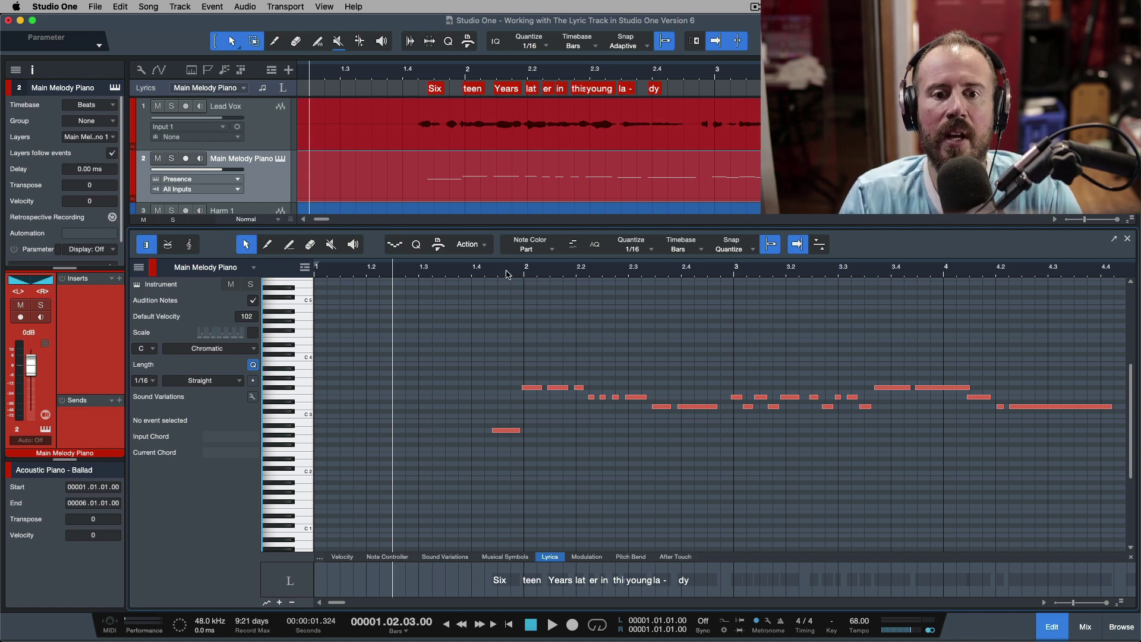
left_click(493, 272)
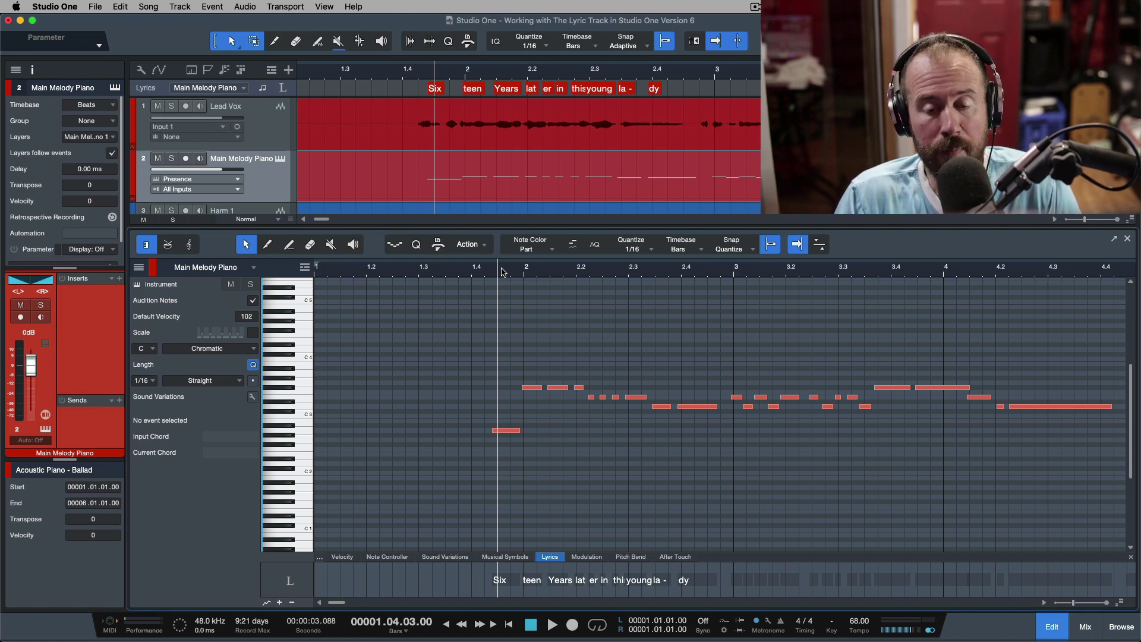
Step: Return to bar 1.4.2 and zoom the piano roll in on bars 1.4 to 2.4
left_click(419, 76)
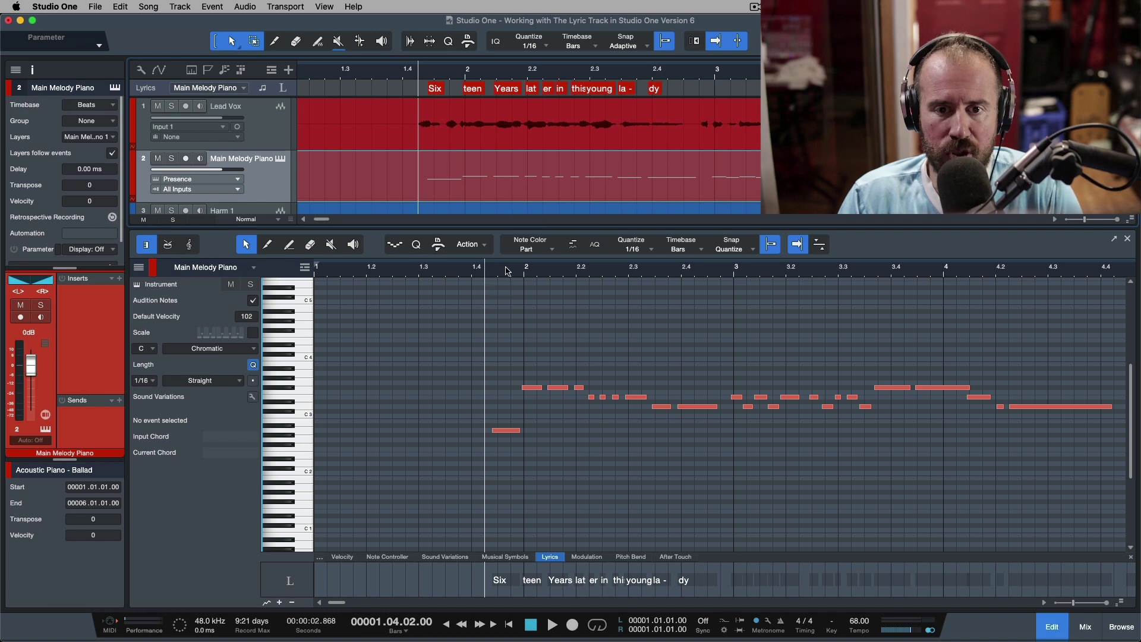
left_click_drag(504, 274, 504, 300)
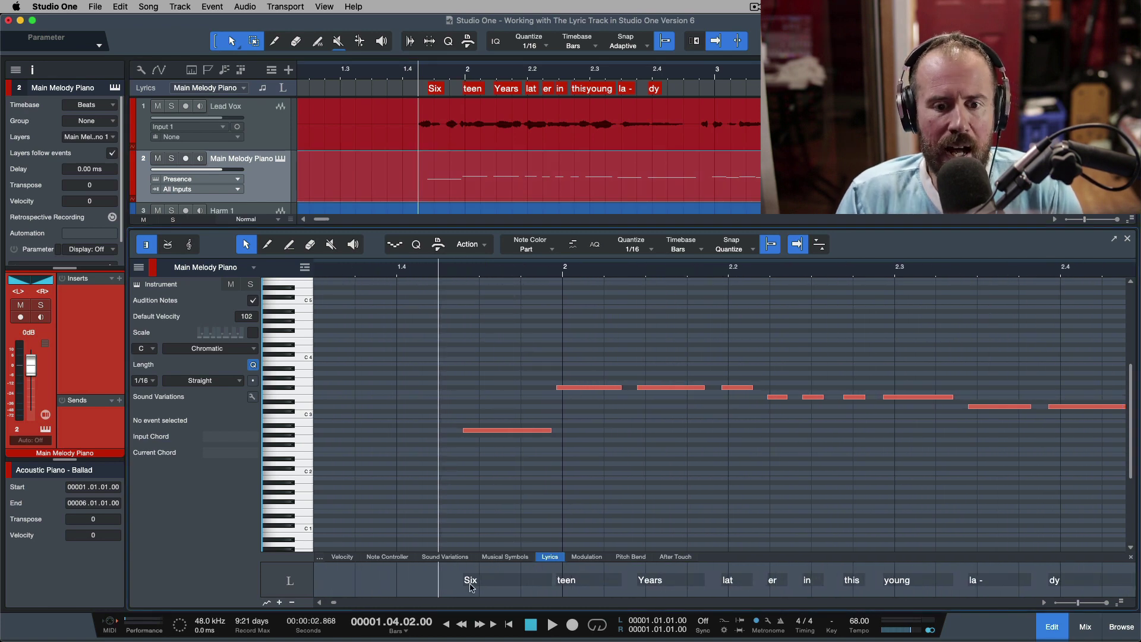
scroll(612, 576, "right", 2)
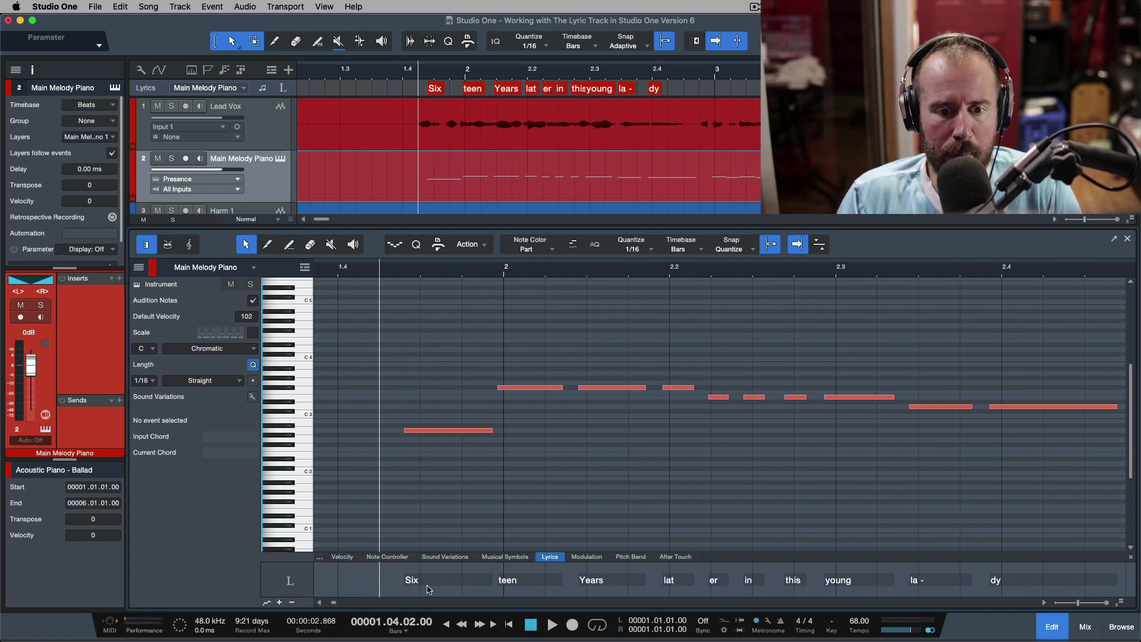
scroll(527, 574, "right", 5)
scroll(527, 572, "right", 5)
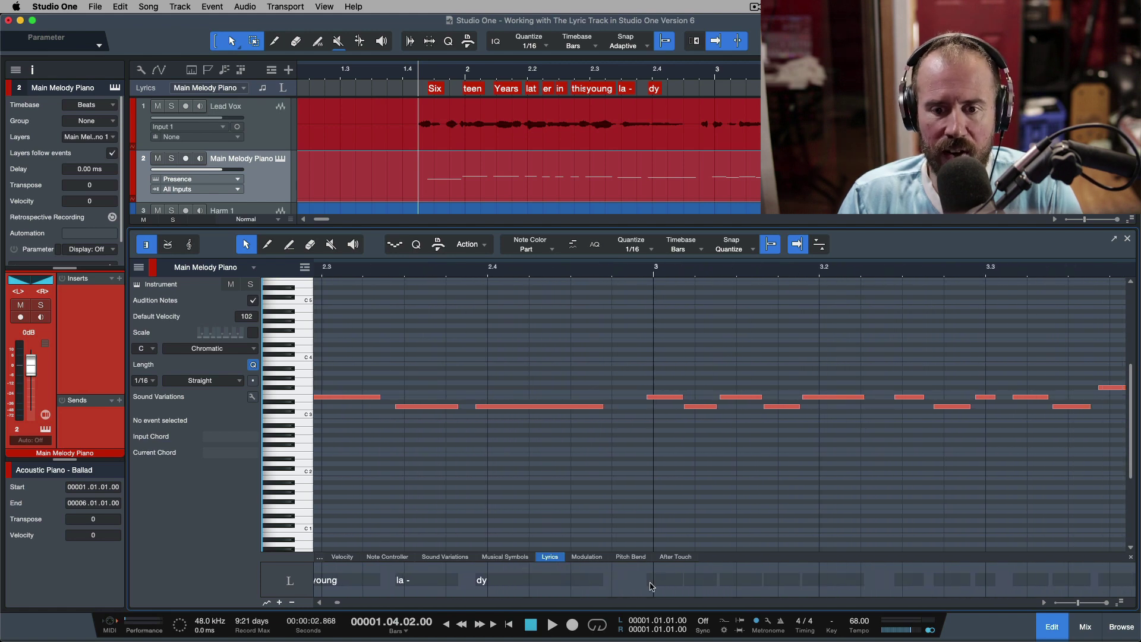
Step: Type placeholder 'bla' lyrics on three consecutive notes starting at bar 3
left_click(658, 585)
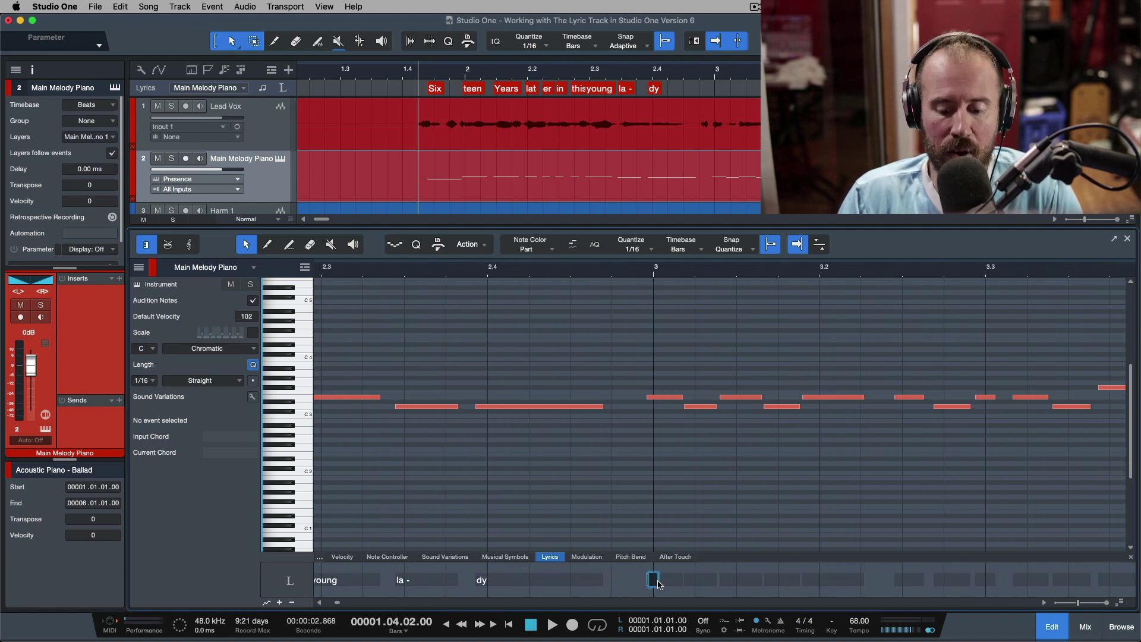
type("bla")
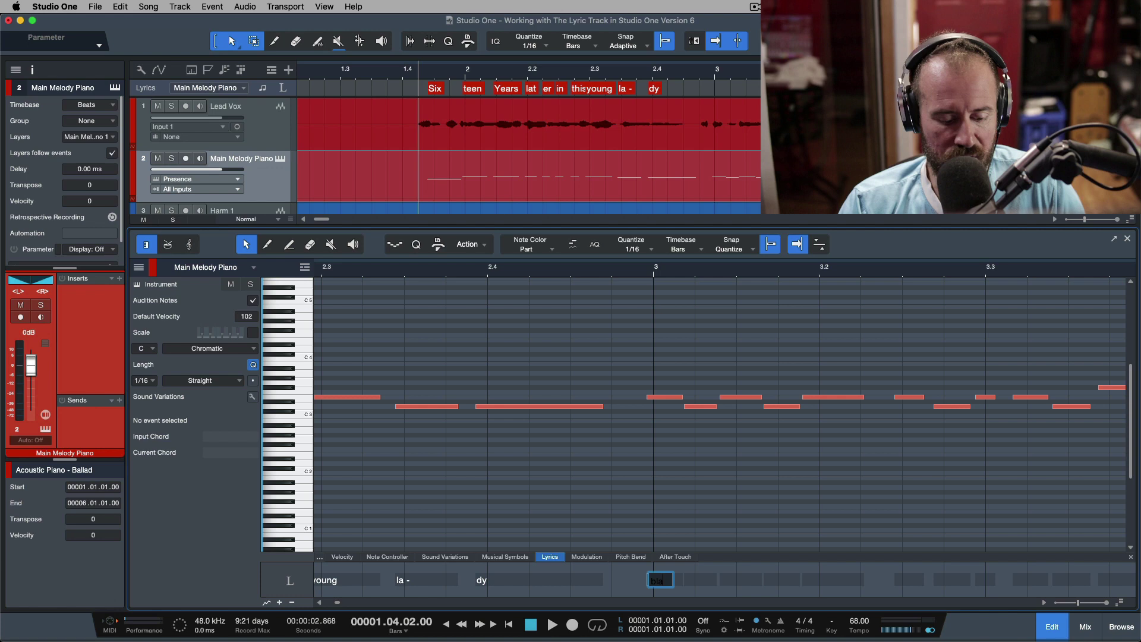
key("Tab")
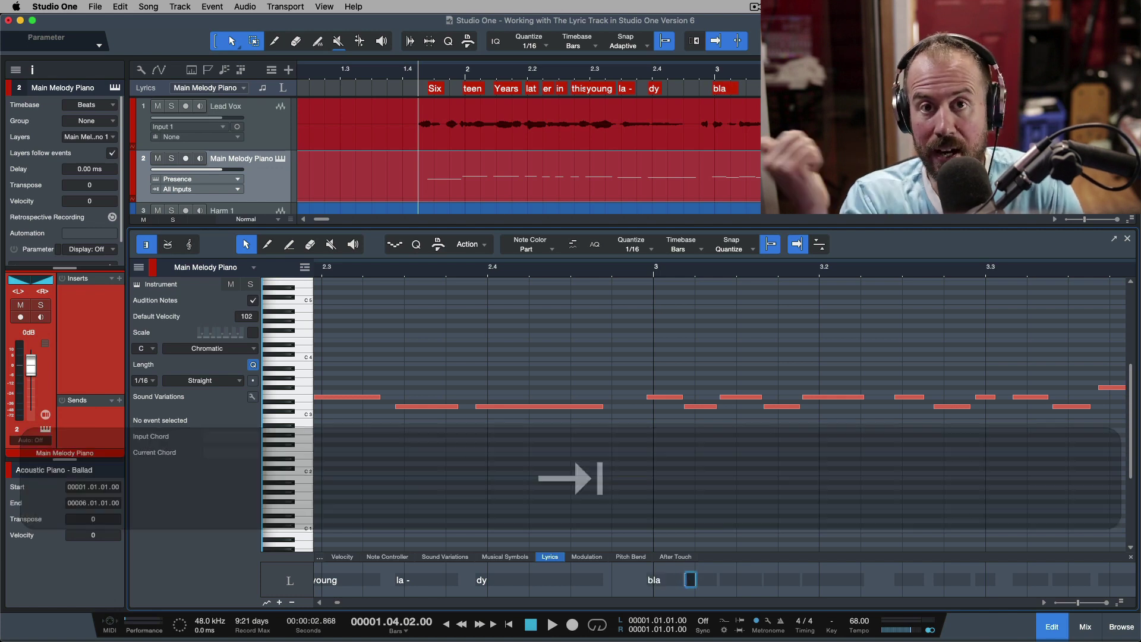
type("bla")
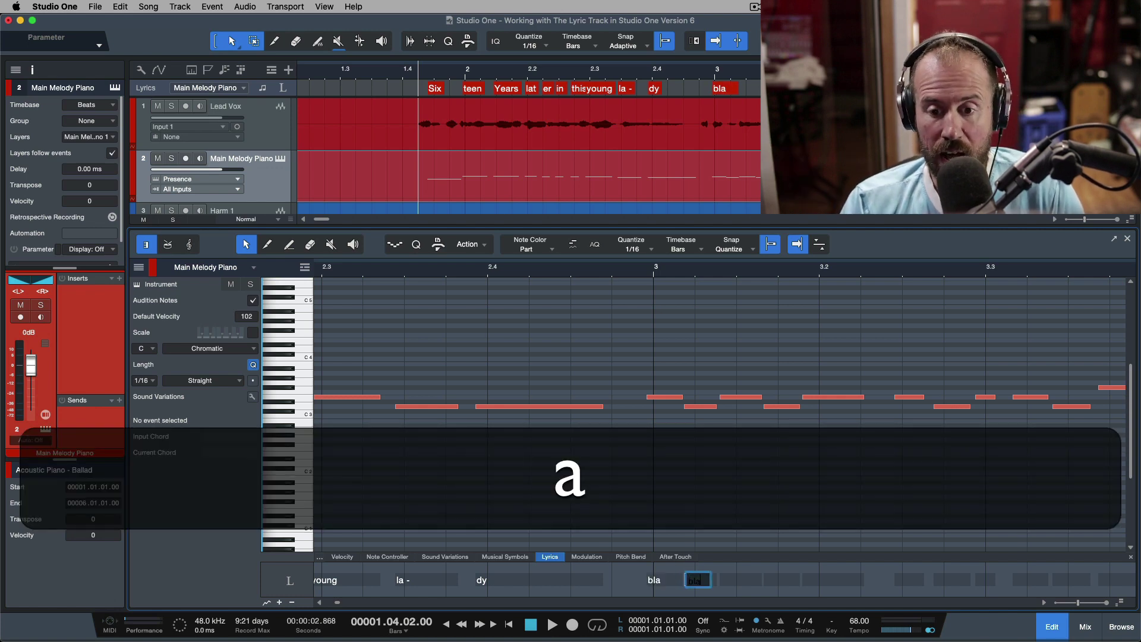
key("Tab")
type("bla")
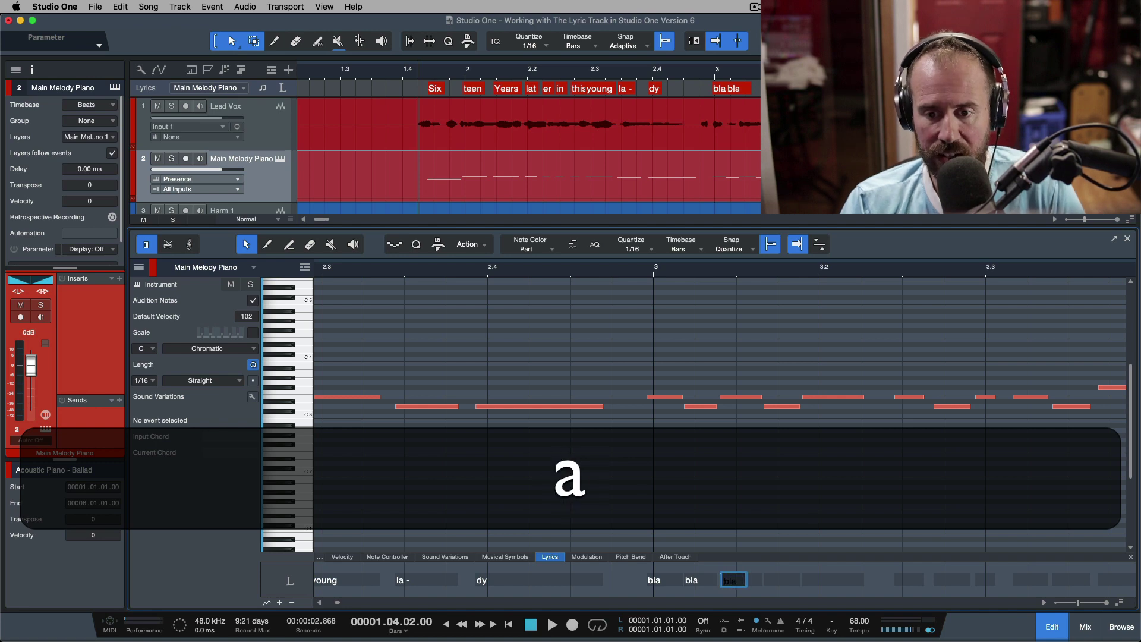
key("Tab")
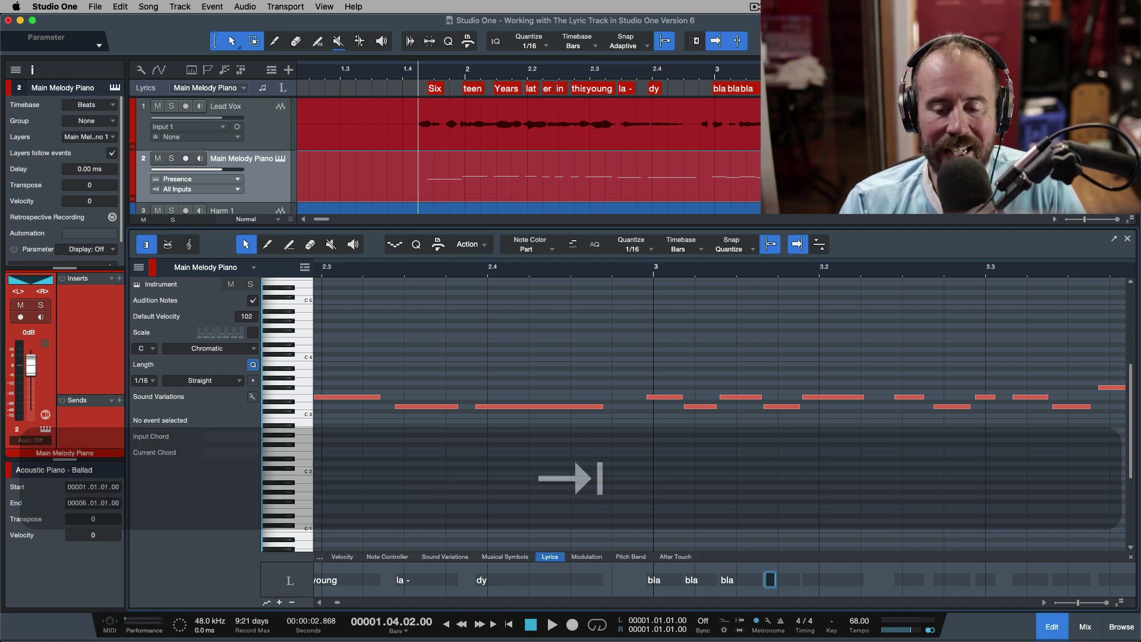
Step: Erase the third and second 'bla' lyrics, keeping only the first
key("shift+Tab")
key("shift+Tab")
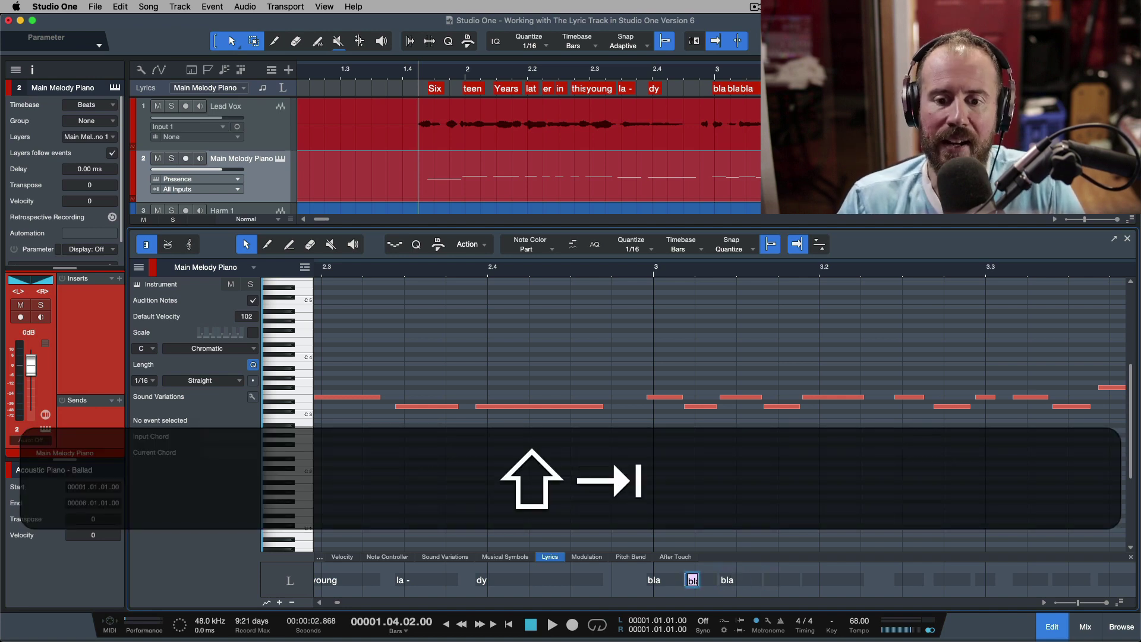
key("shift+Tab")
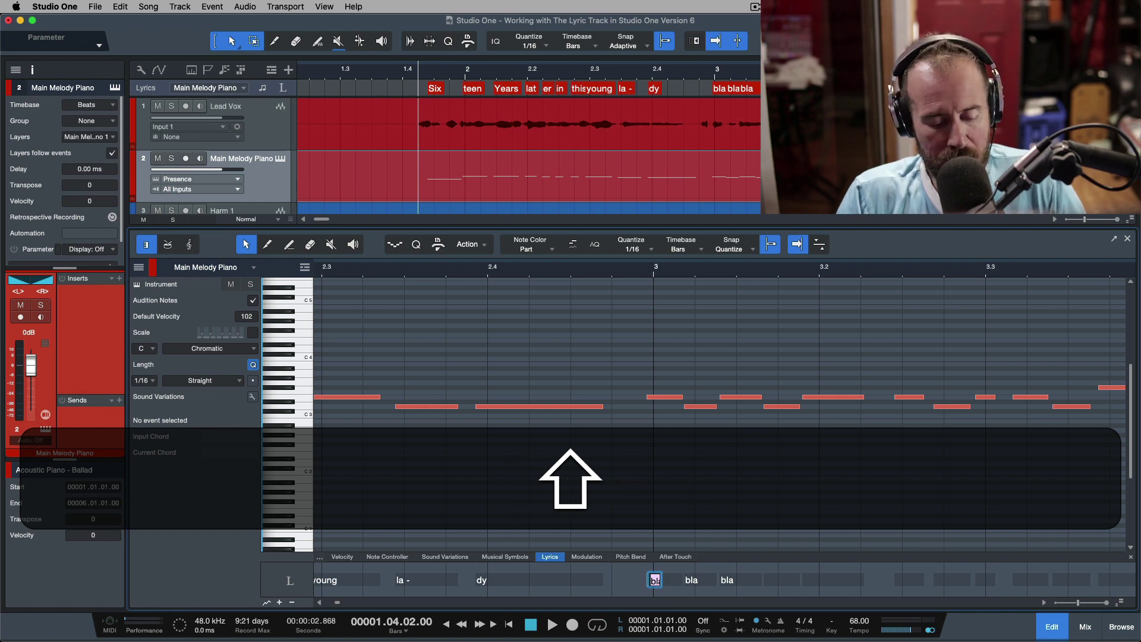
key("Tab")
key("Tab")
key("BackSpace")
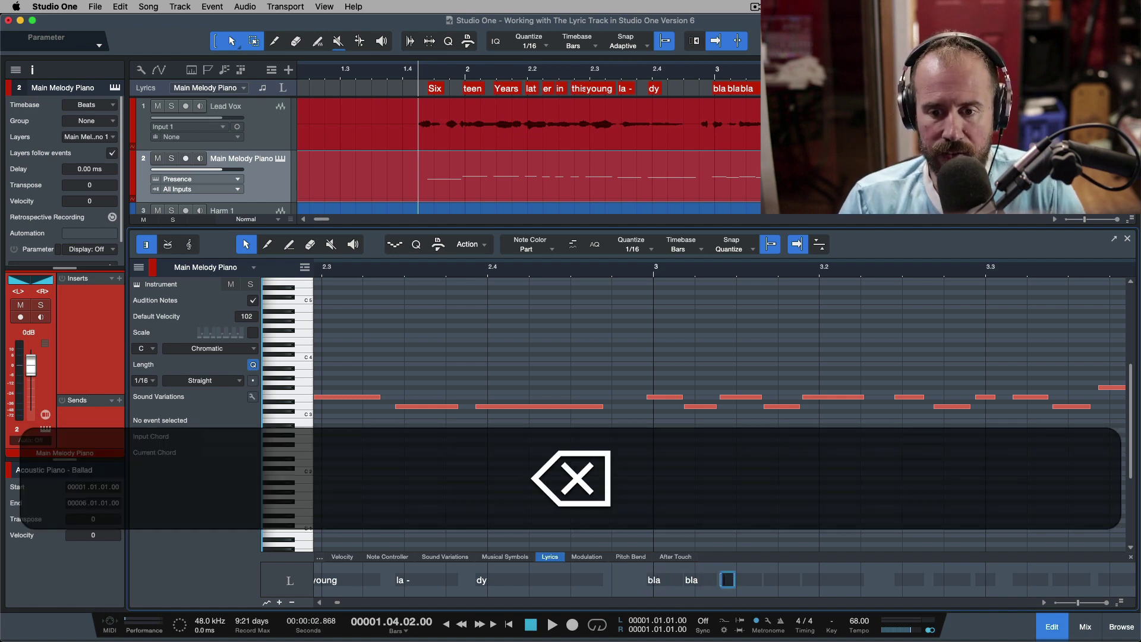
key("shift+Tab")
key("shift+BackSpace")
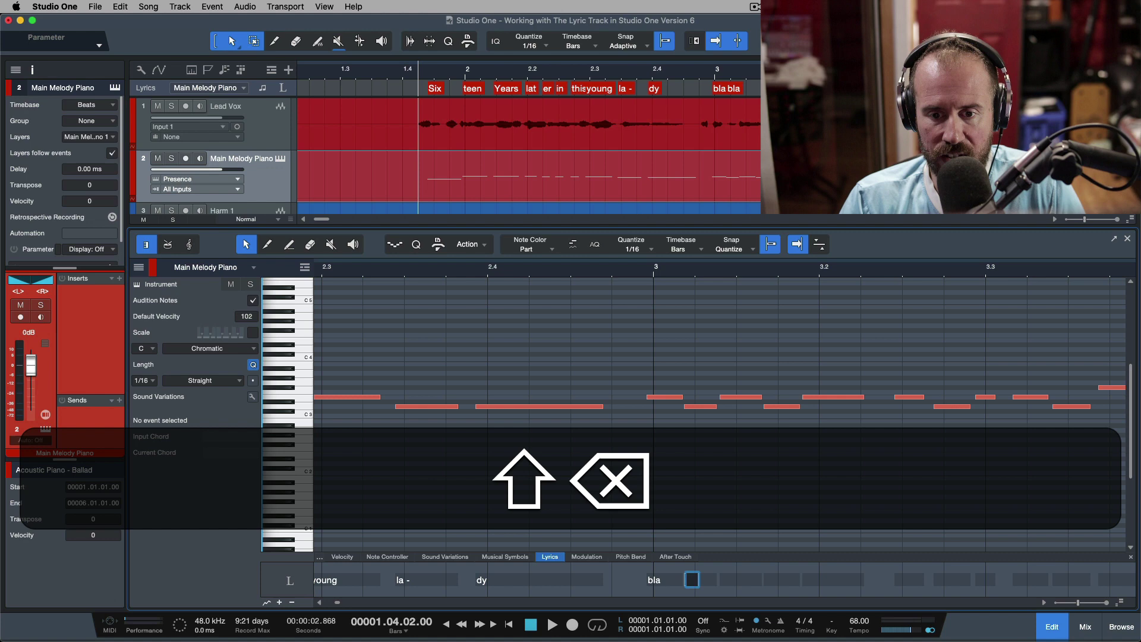
key("shift+Tab")
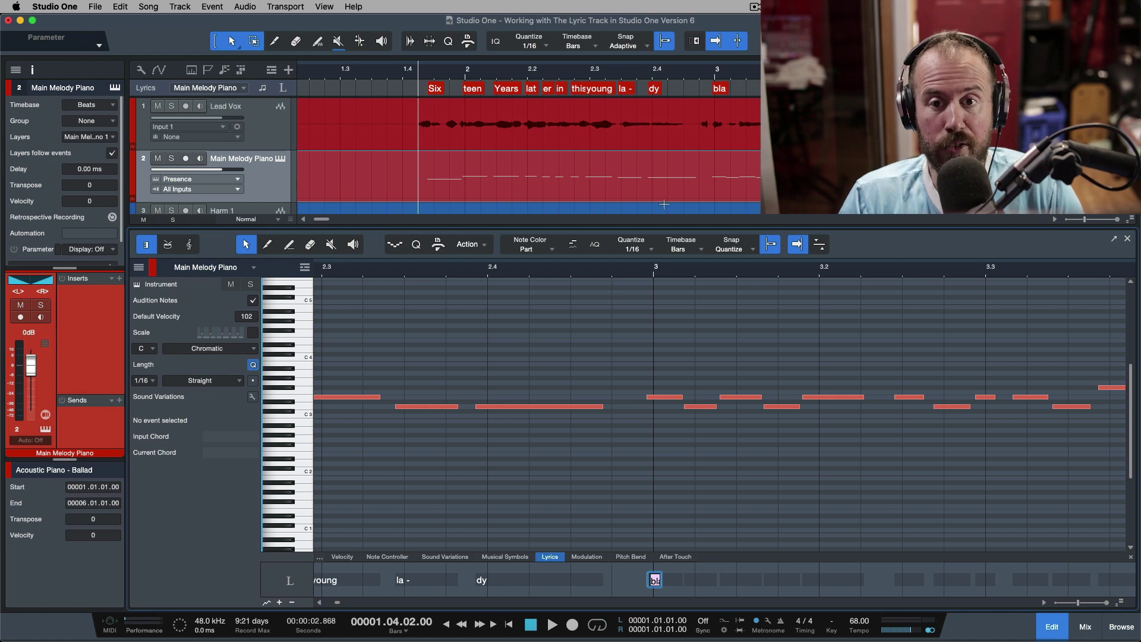
Step: Solo Lead Vox and play back from bar 2.3.3
left_click(622, 72)
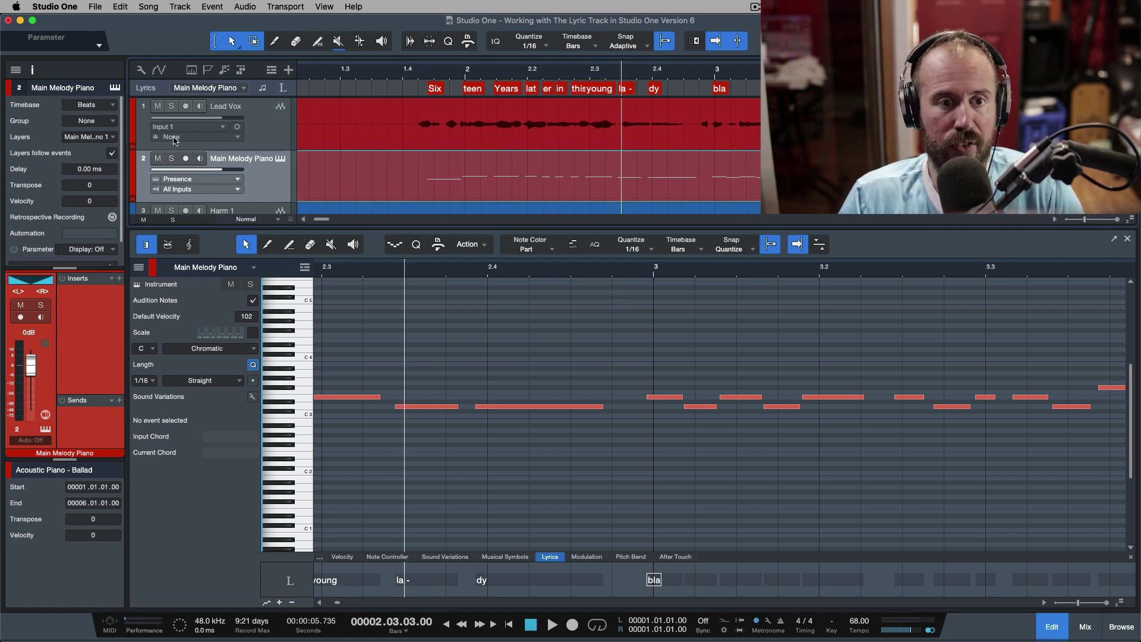
left_click(171, 106)
key("space")
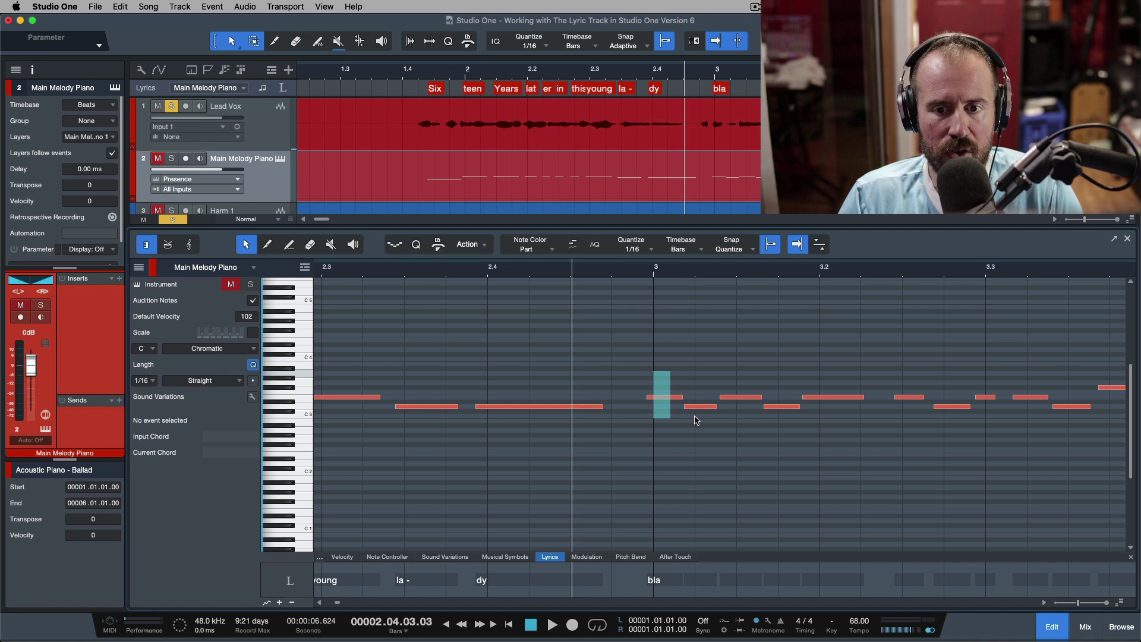
Step: Change the bar 3 lyrics to 'la -' and 'dy', then return to bar 1.4
left_click(665, 396)
left_click(658, 364)
left_click(654, 581)
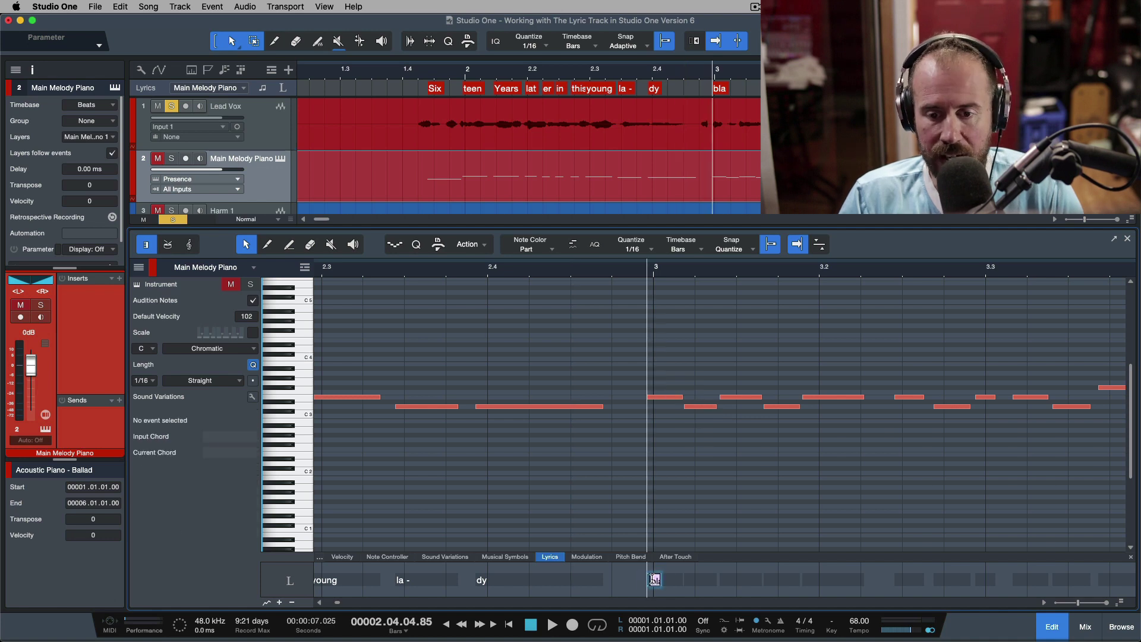
double_click(654, 580)
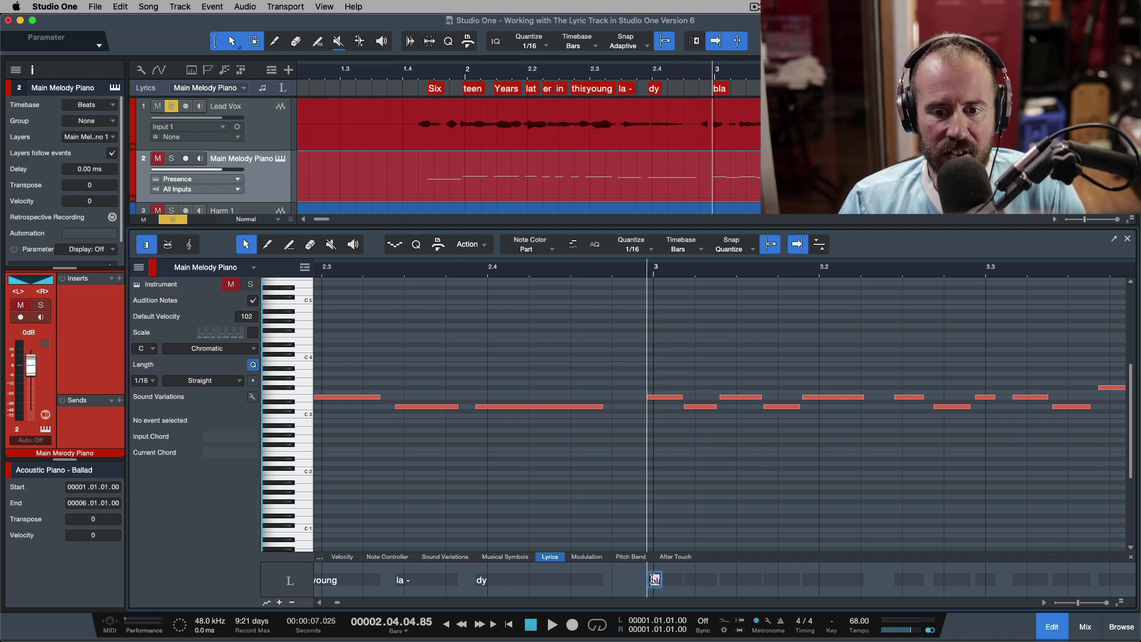
type("la -")
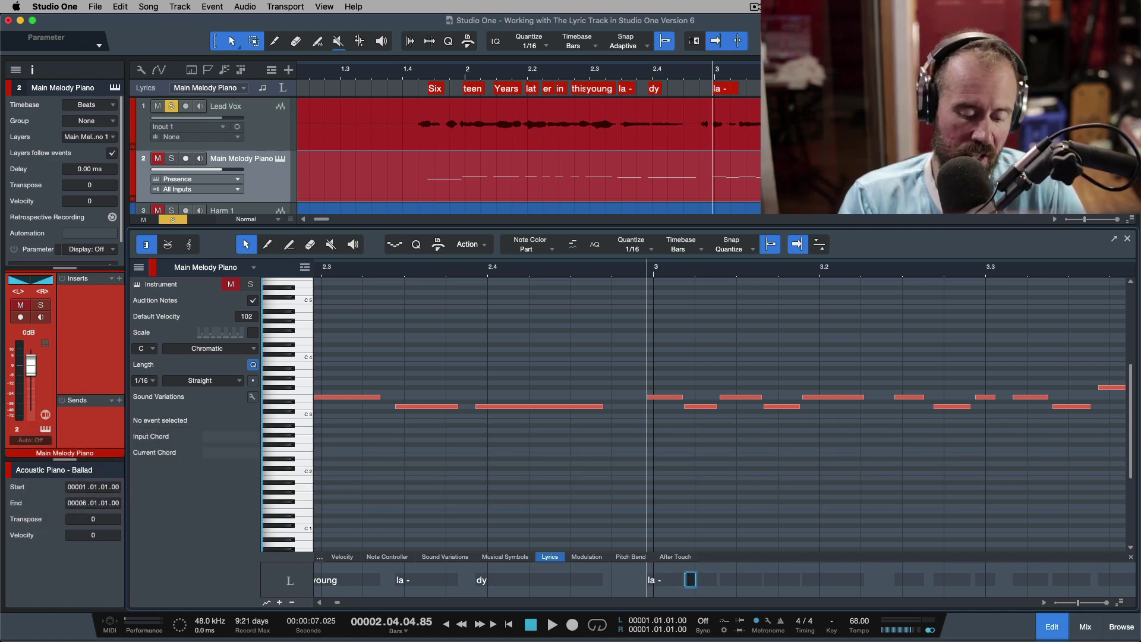
type("dy")
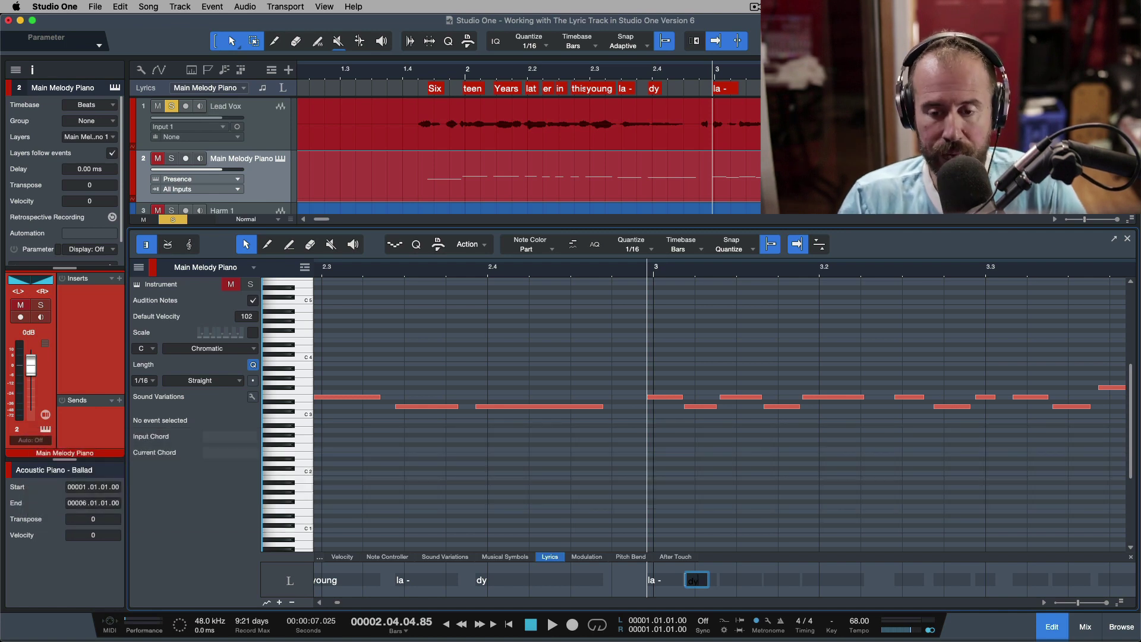
key("Return")
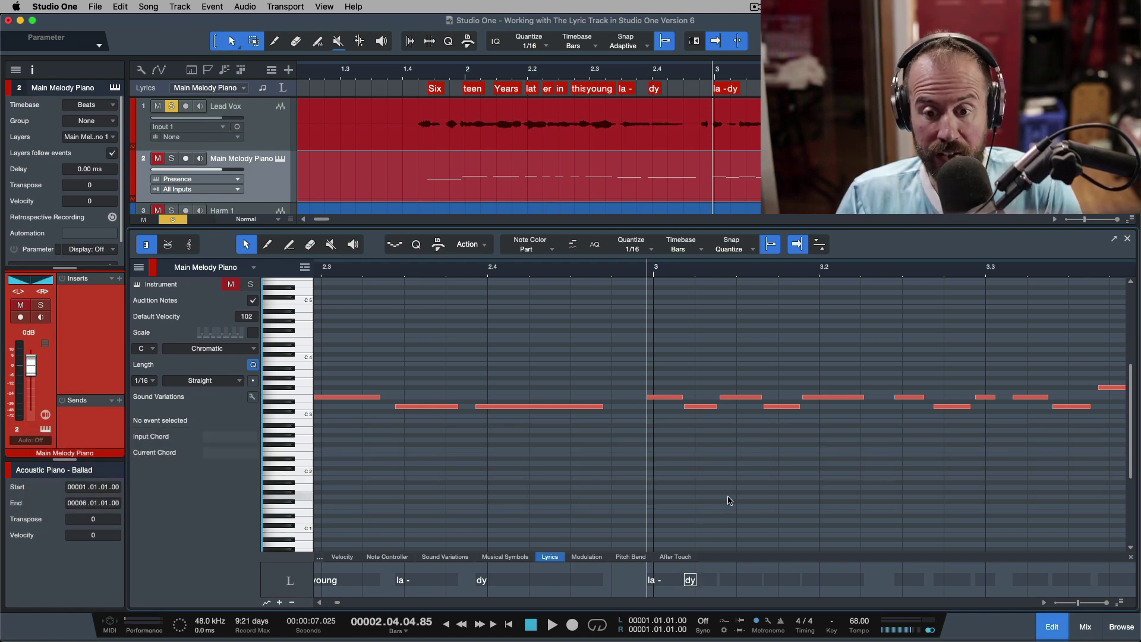
left_click(411, 72)
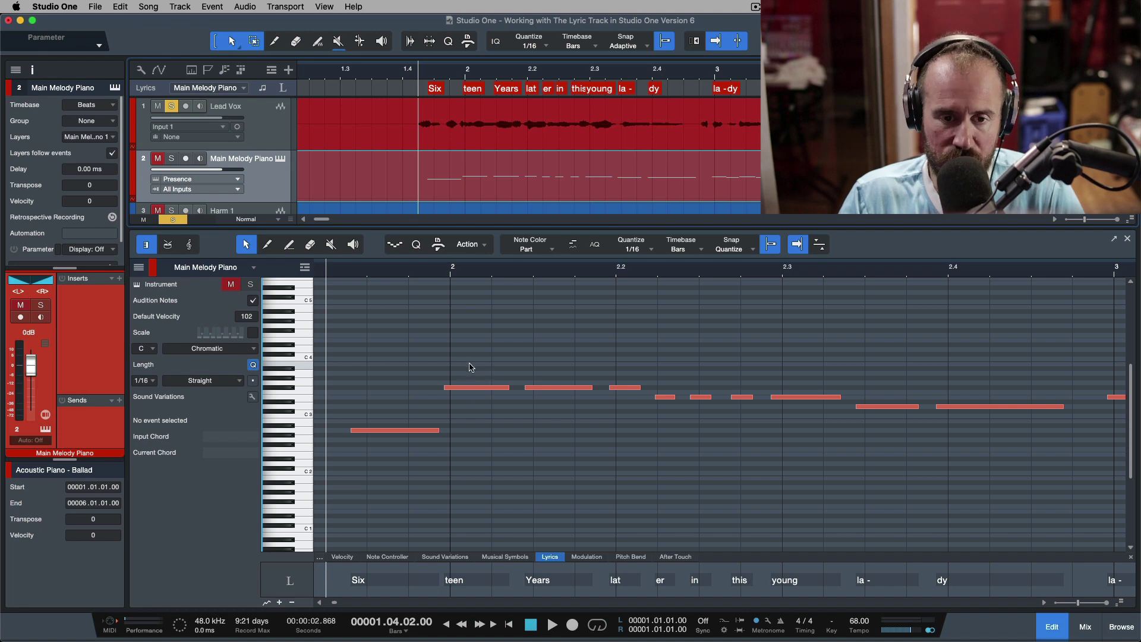
Step: Open the Lyrics Display, unsolo Lead Vox, and play from bar 1.4 to watch lyrics highlight
left_click(284, 88)
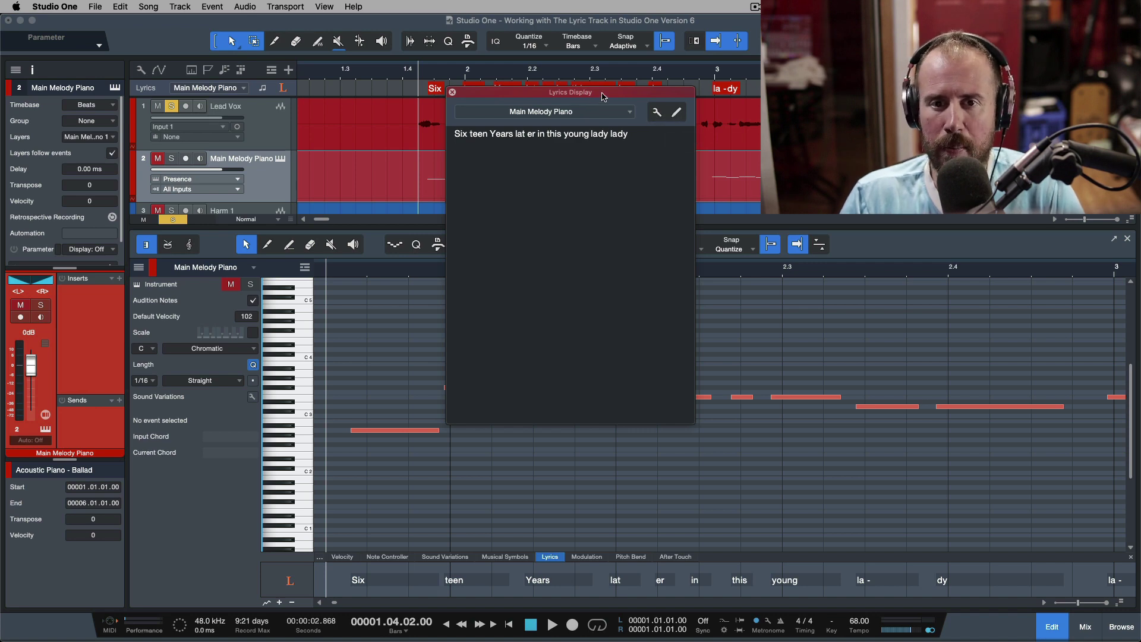
left_click_drag(602, 96, 593, 95)
left_click(410, 69)
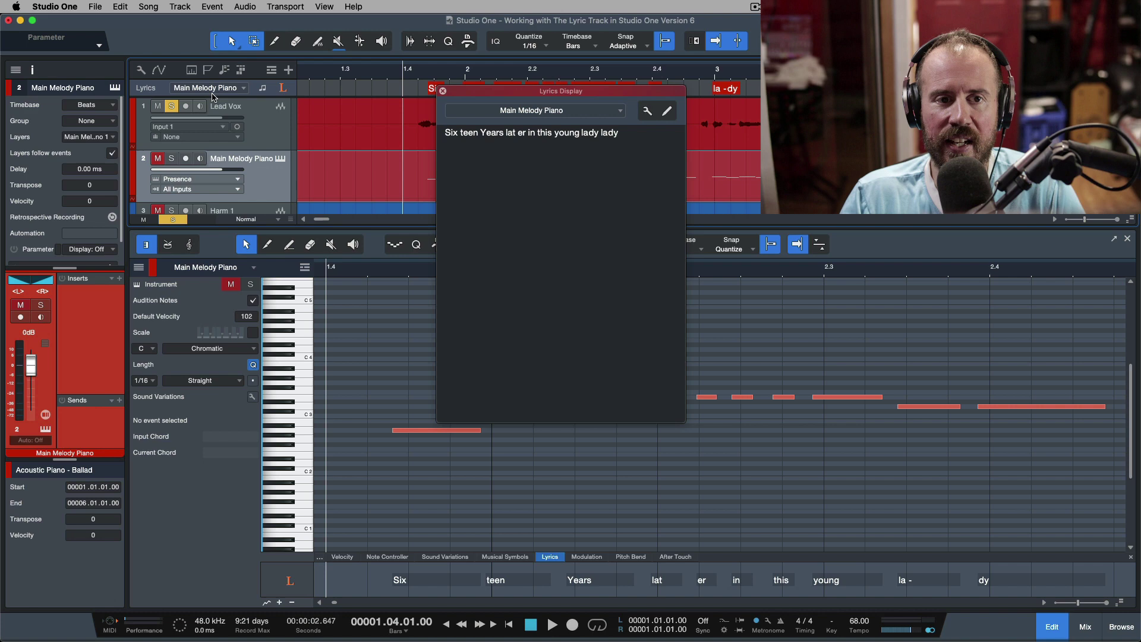
left_click(173, 106)
left_click(414, 193)
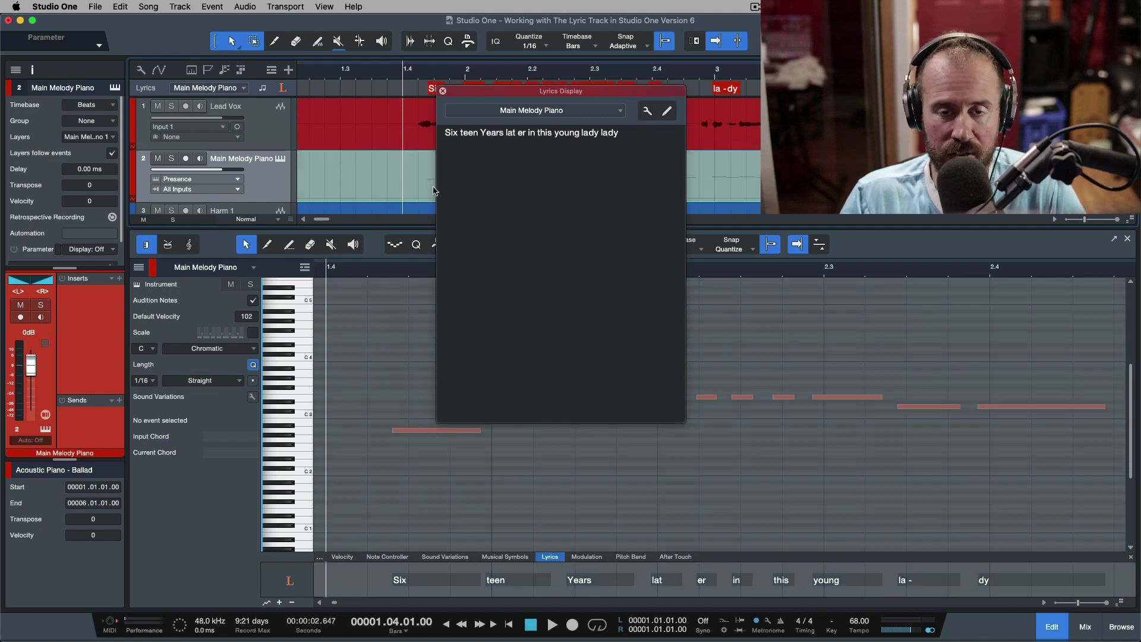
key("space")
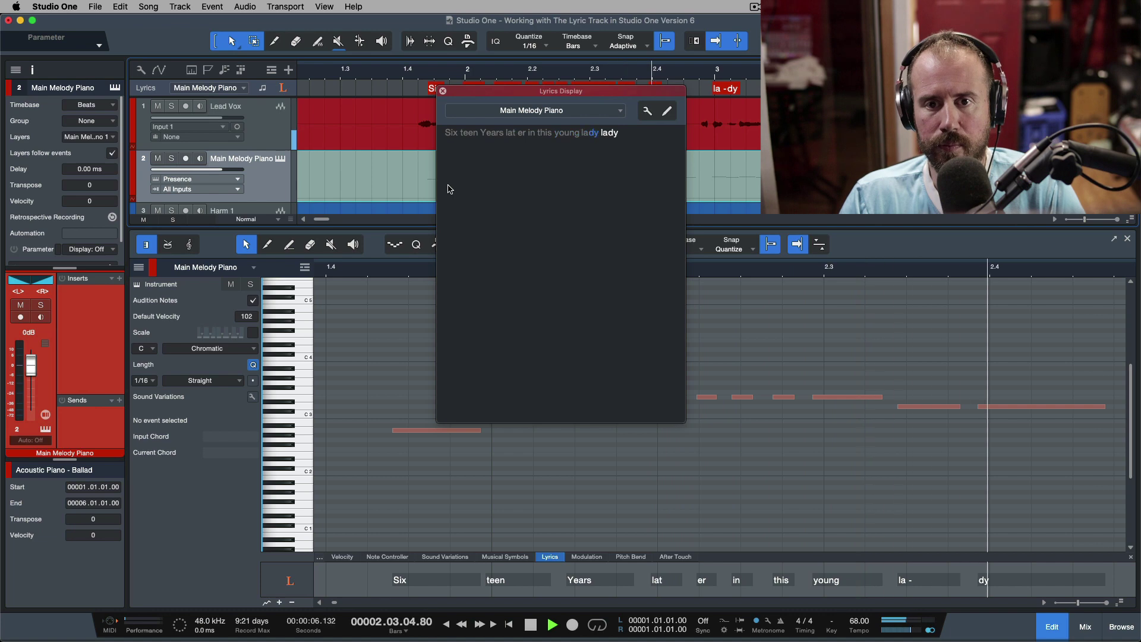
key("space")
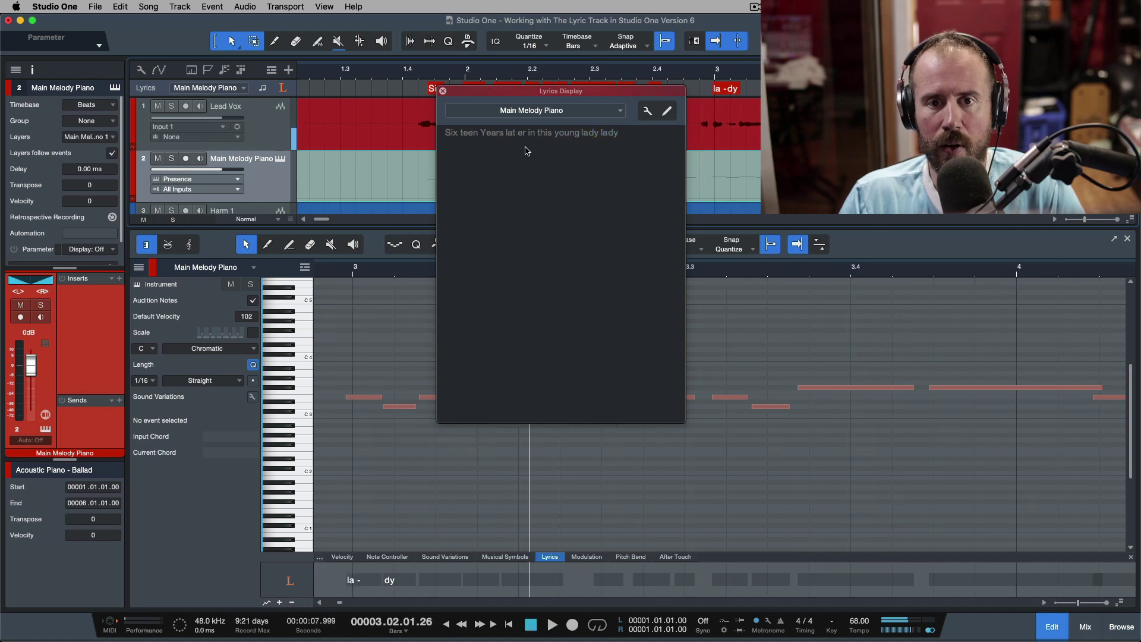
Step: Close the Lyrics Display and change the 'lat' syllable to 'Lat -'
left_click(443, 93)
scroll(529, 479, "left", 10)
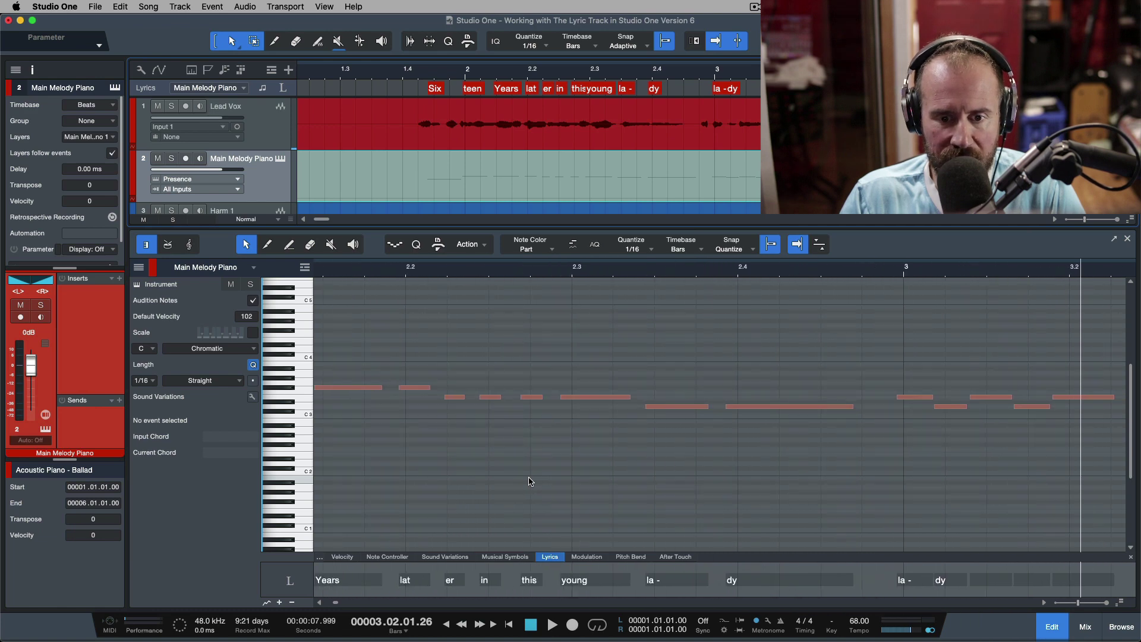
scroll(530, 480, "left", 2)
double_click(441, 581)
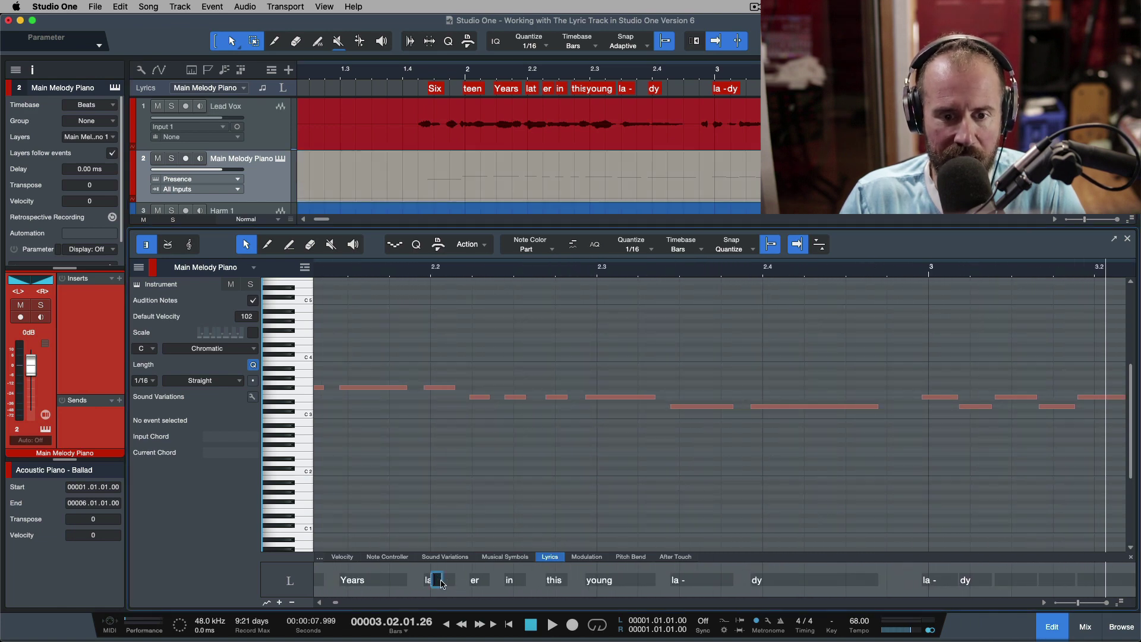
double_click(480, 580)
key("shift+Tab")
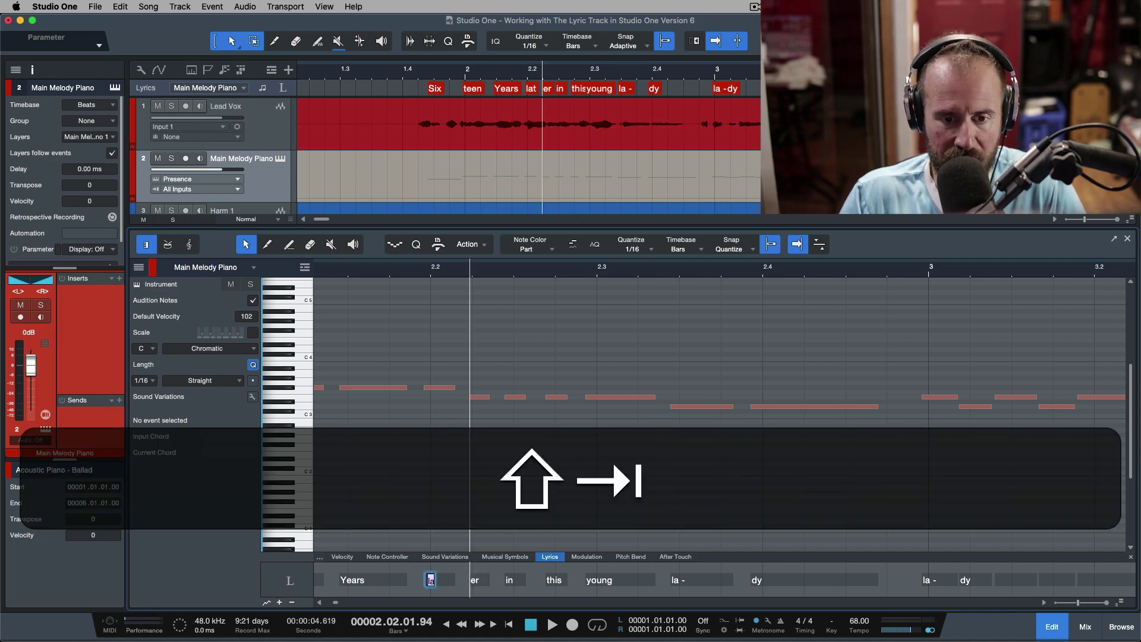
type("Lat -")
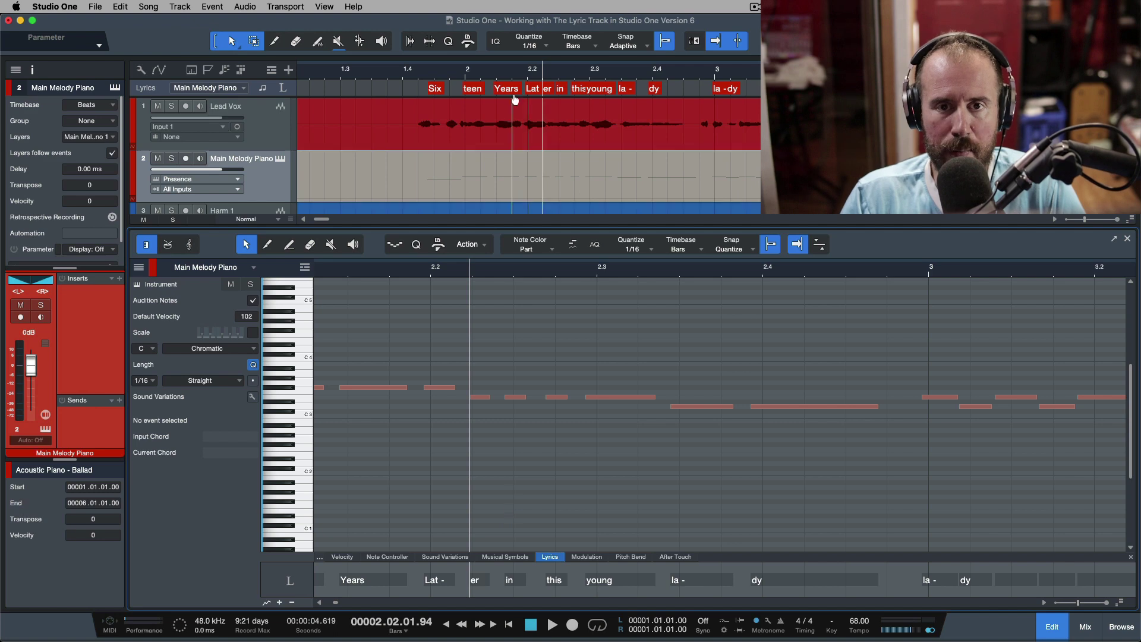
left_click(494, 74)
Step: Reopen the Lyrics Display to check 'Later' joins correctly, then close it
left_click(283, 89)
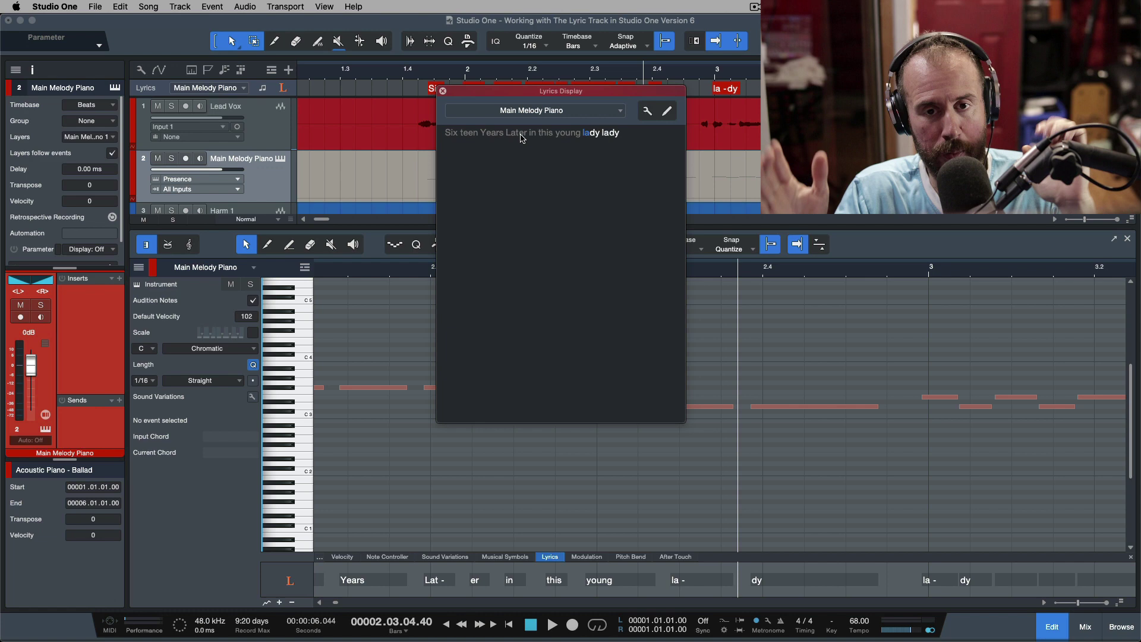
left_click(443, 91)
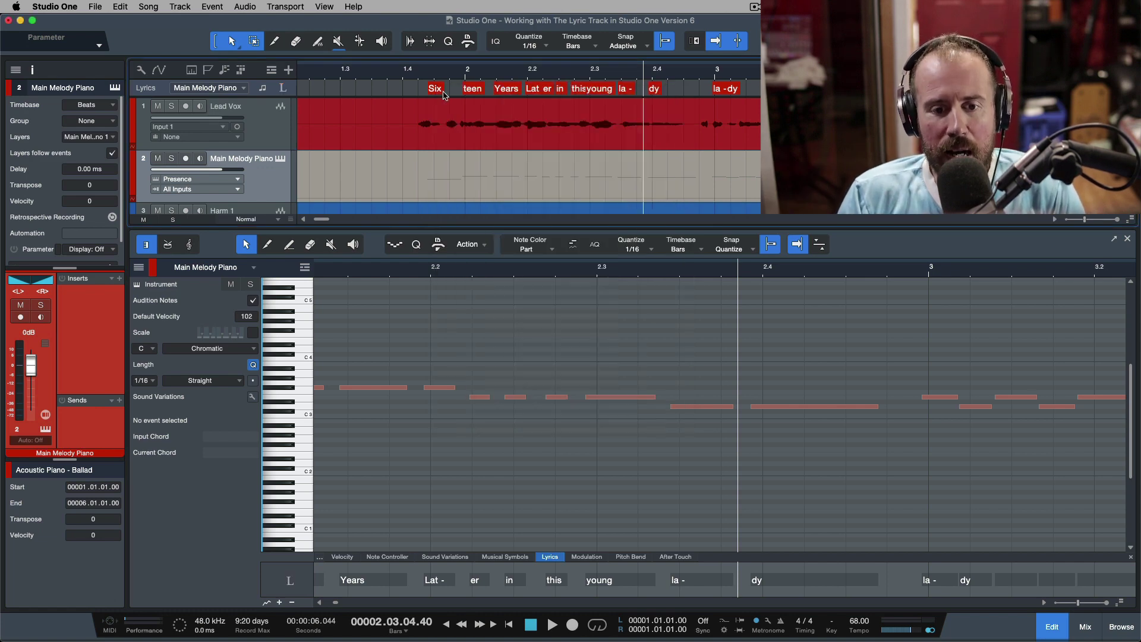
scroll(543, 453, "left", 5)
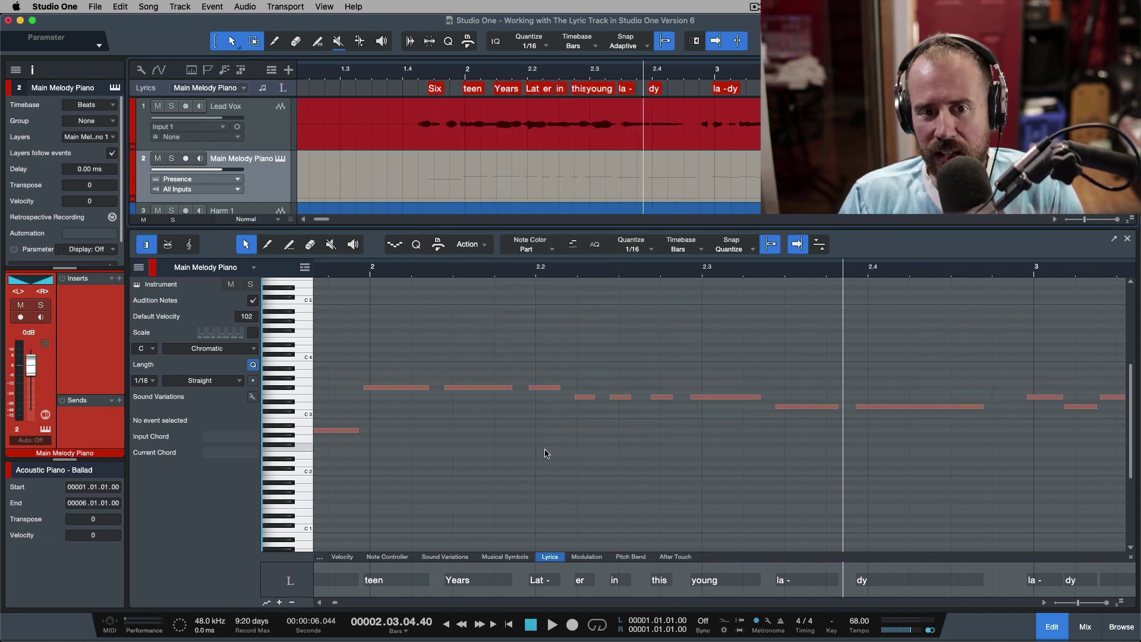
left_click(189, 245)
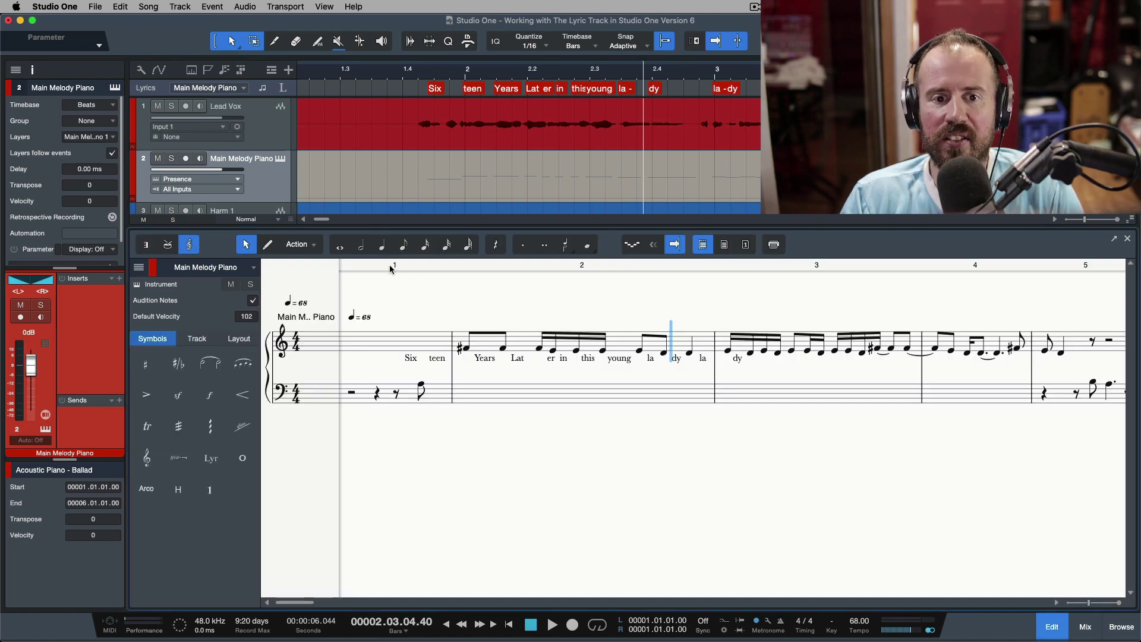
key("Home")
key("space")
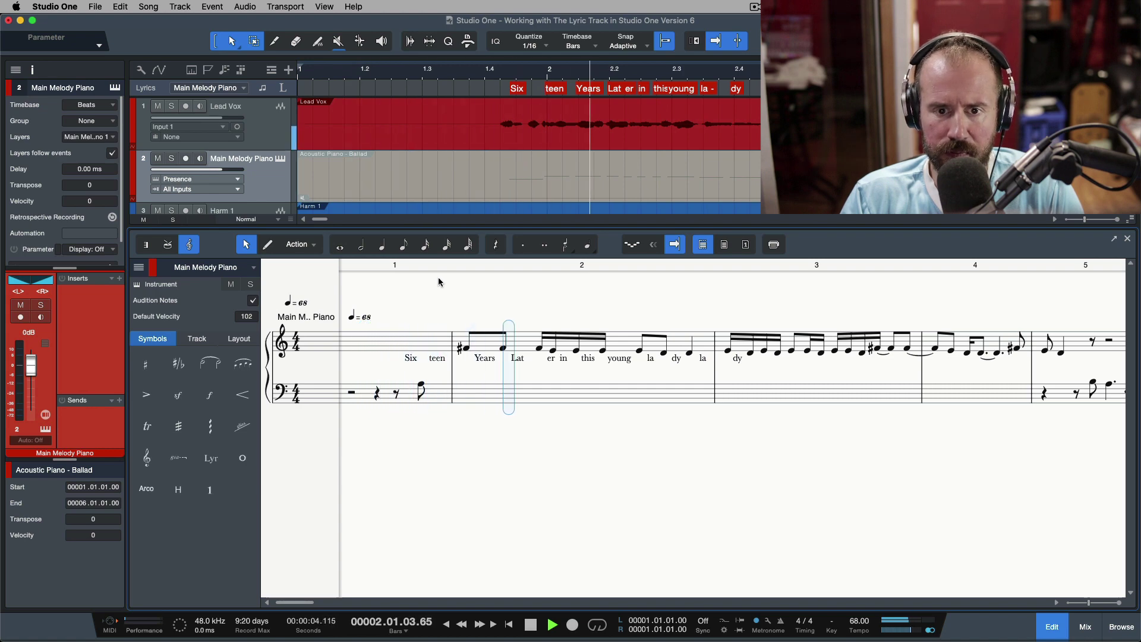
key("space")
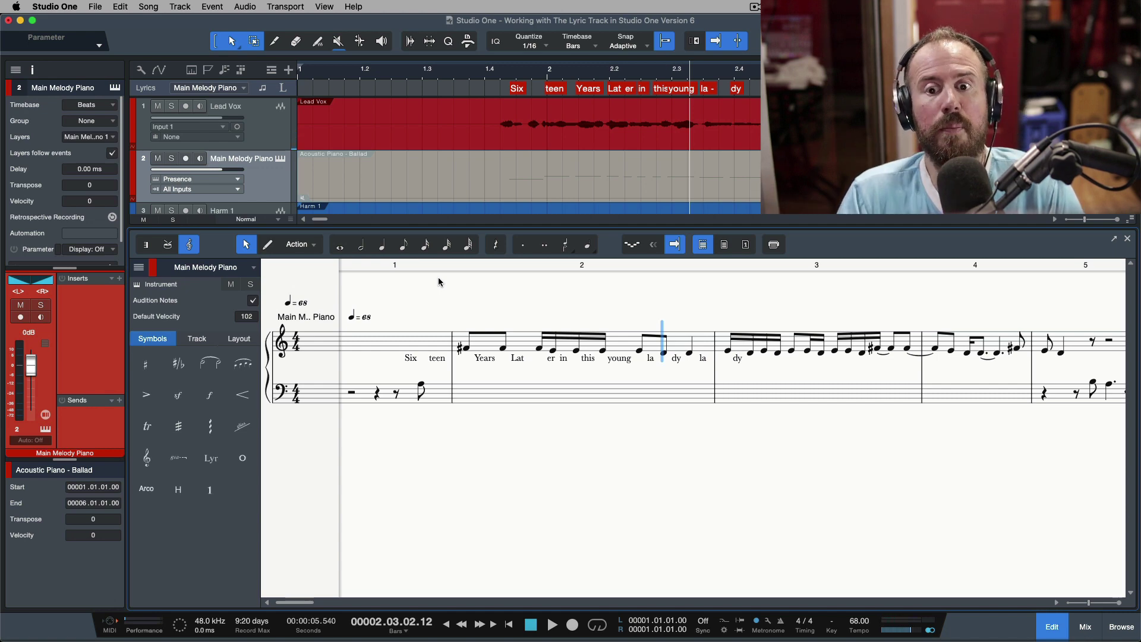
left_click(774, 245)
left_click(621, 414)
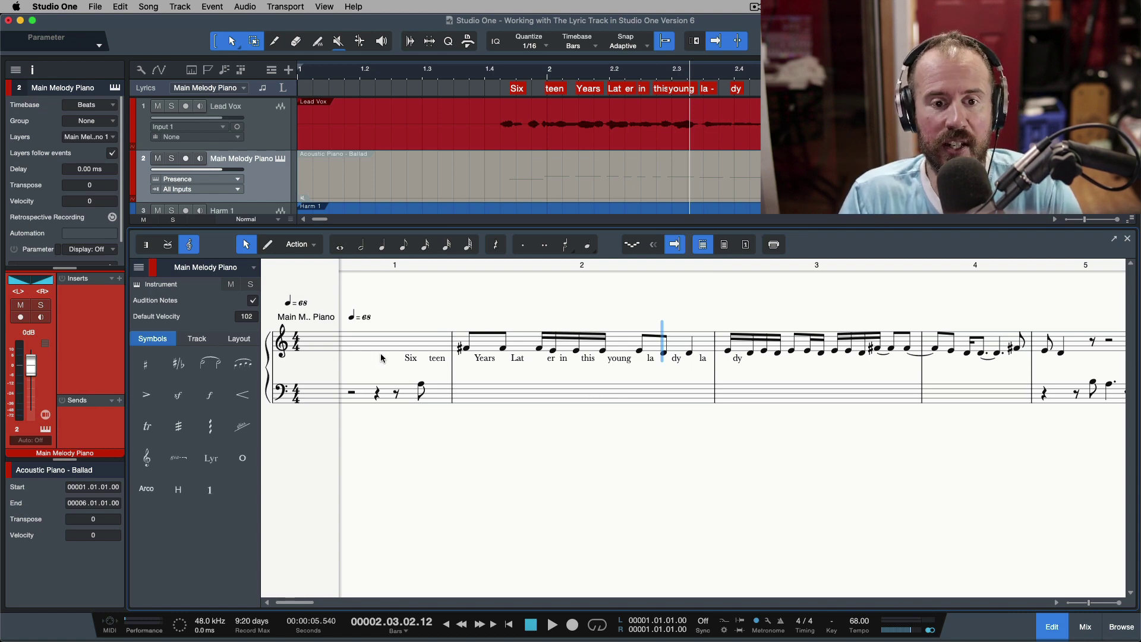
left_click(214, 460)
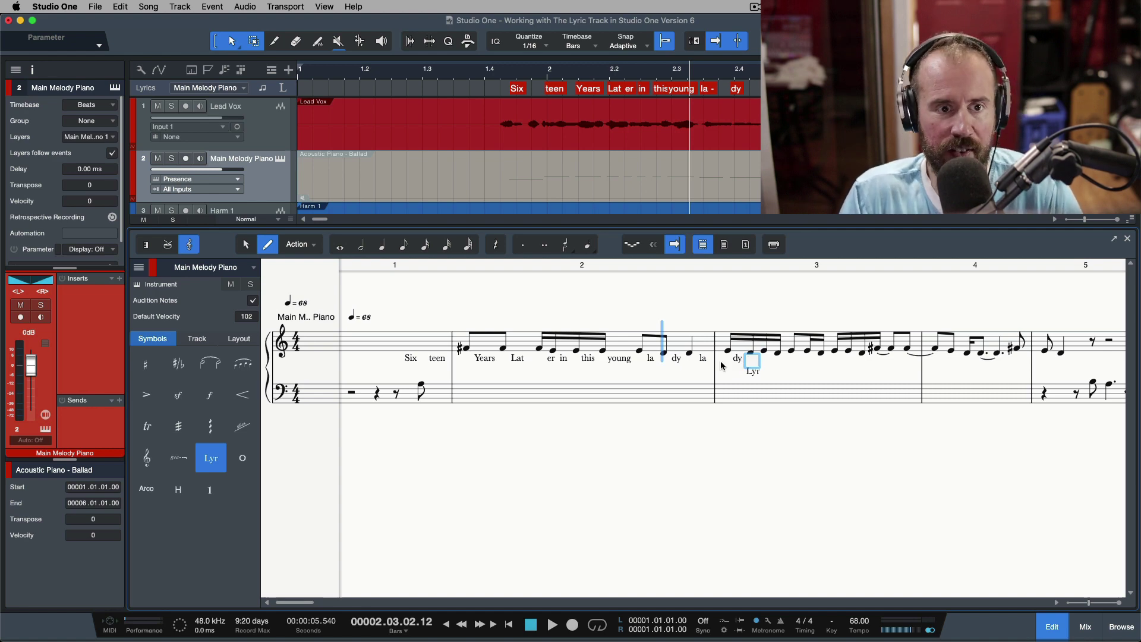
left_click(145, 245)
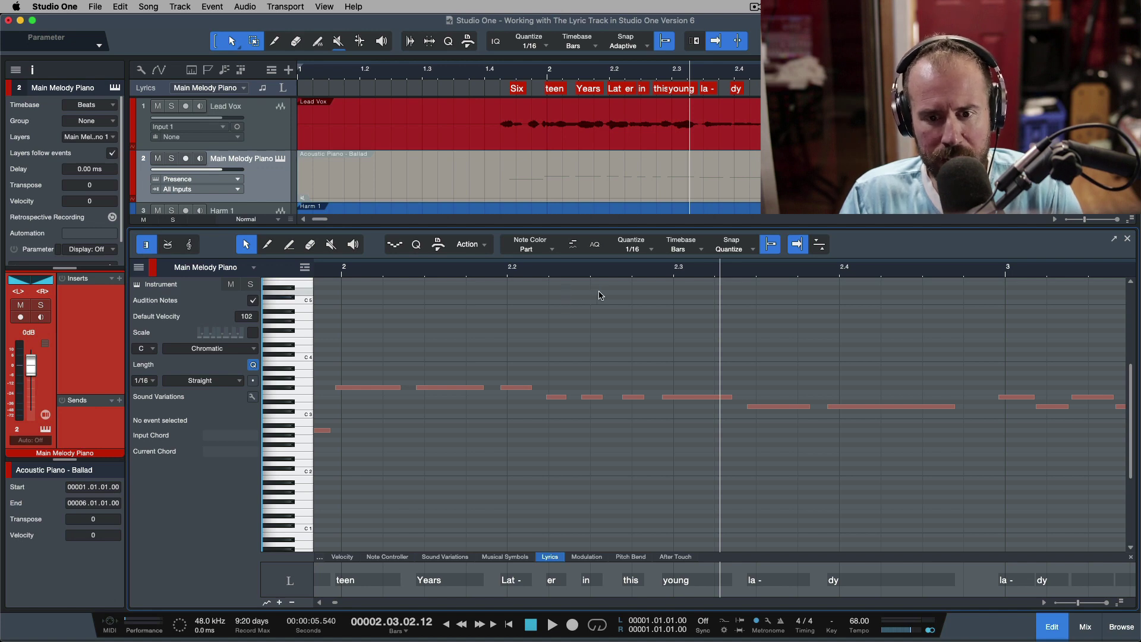
Step: Close the note editor and set the Lyrics track source to Global
scroll(552, 414, "left", 3)
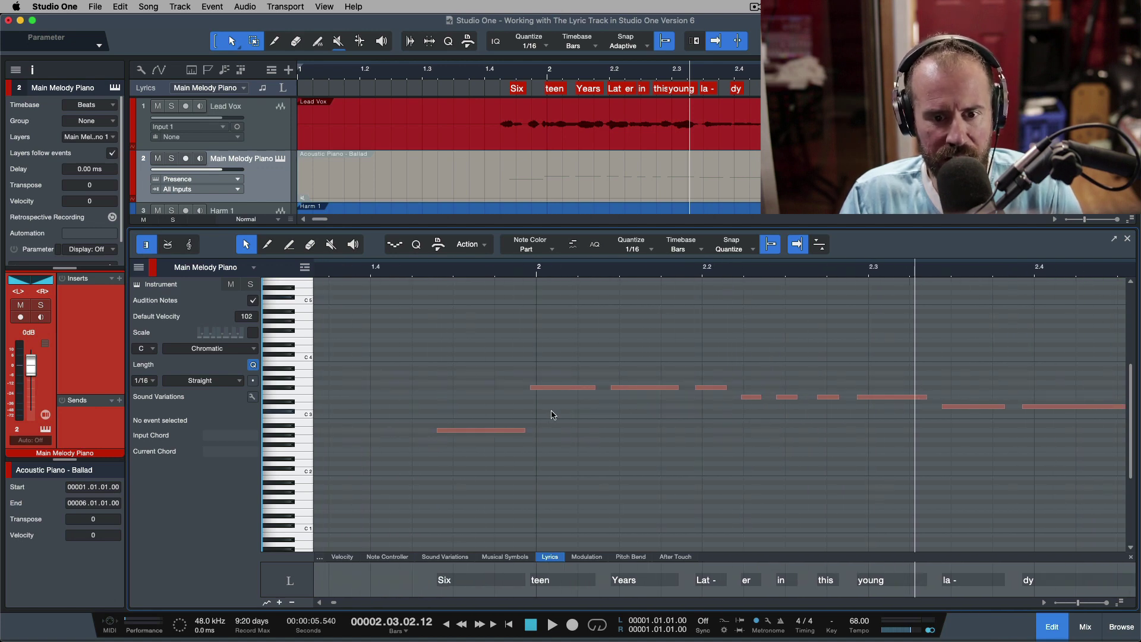
scroll(552, 415, "left", 2)
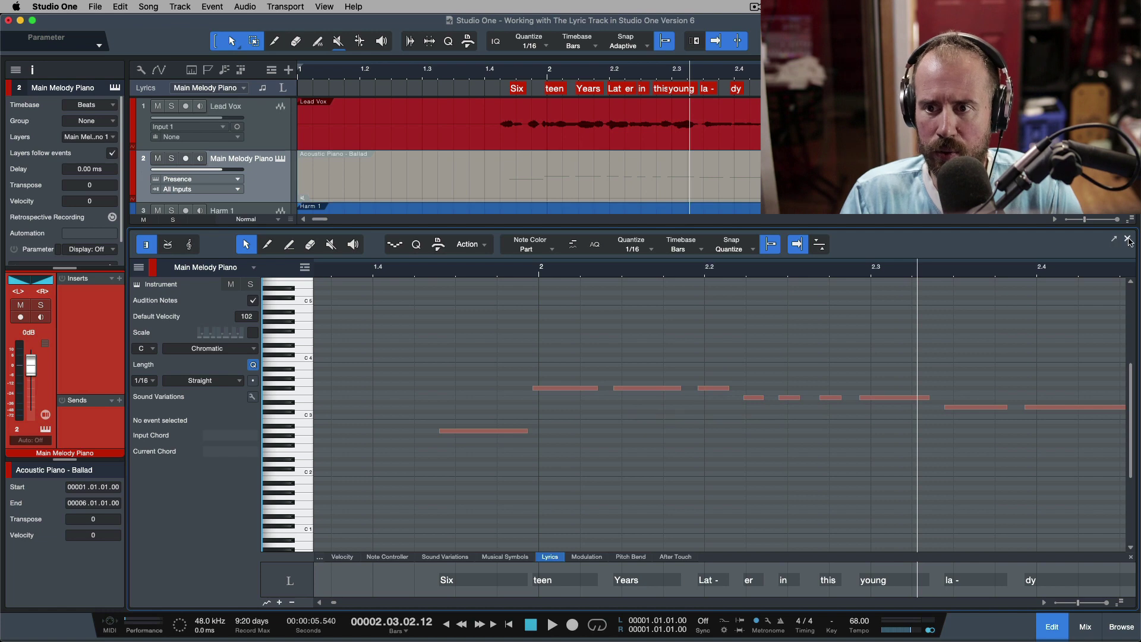
key("F2")
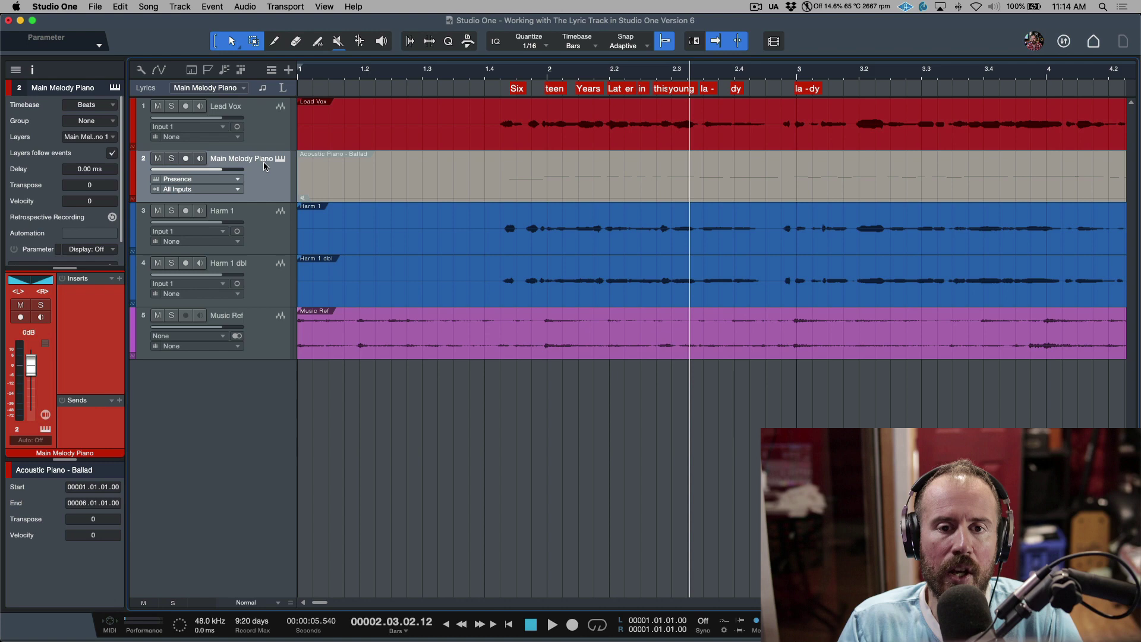
left_click(243, 88)
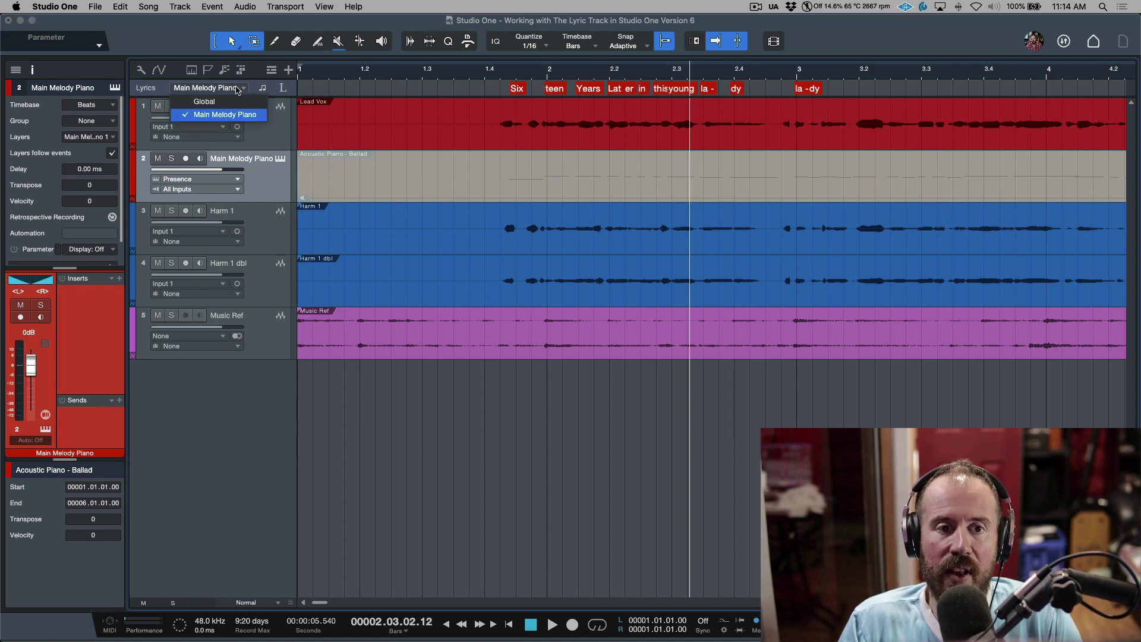
left_click(229, 102)
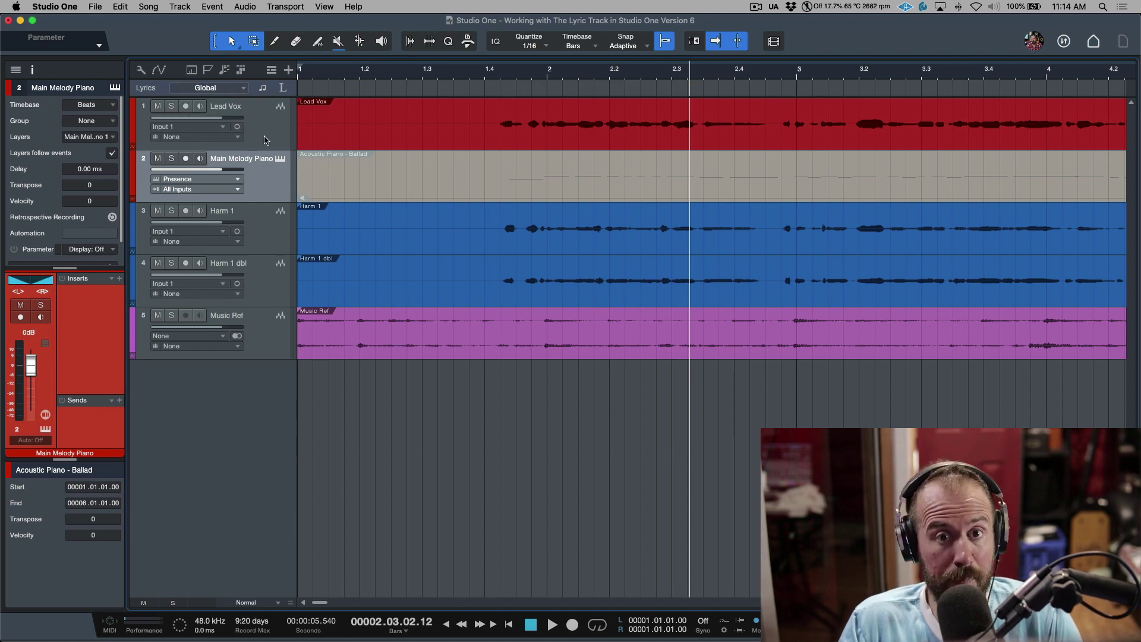
Step: Delete the Main Melody Piano track and zoom out to see more bars
left_click(268, 140)
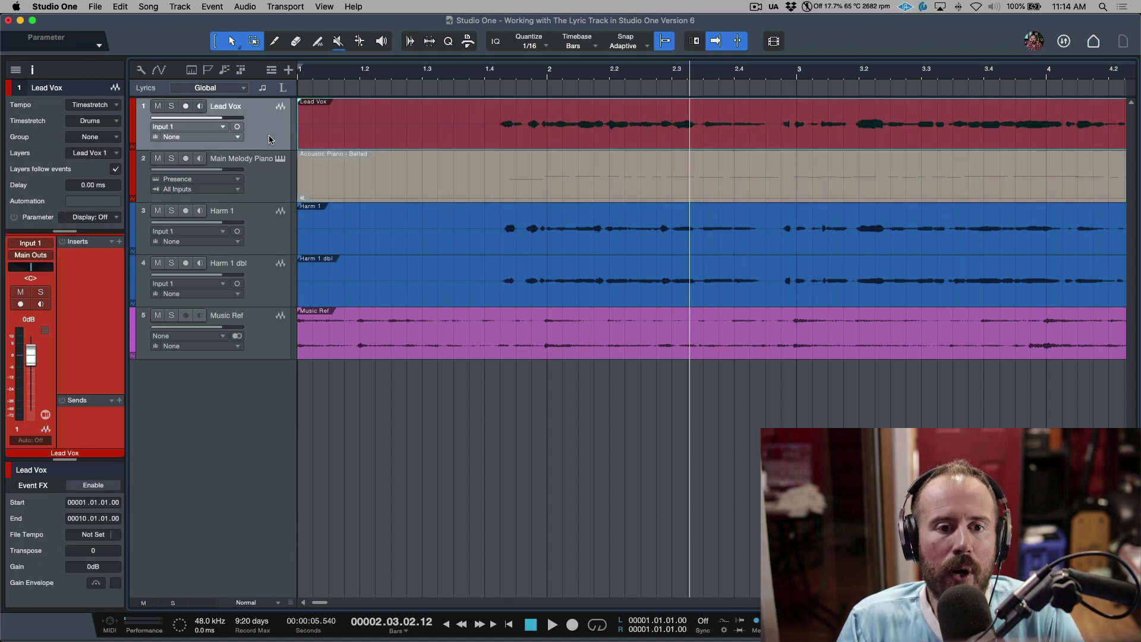
left_click(270, 190)
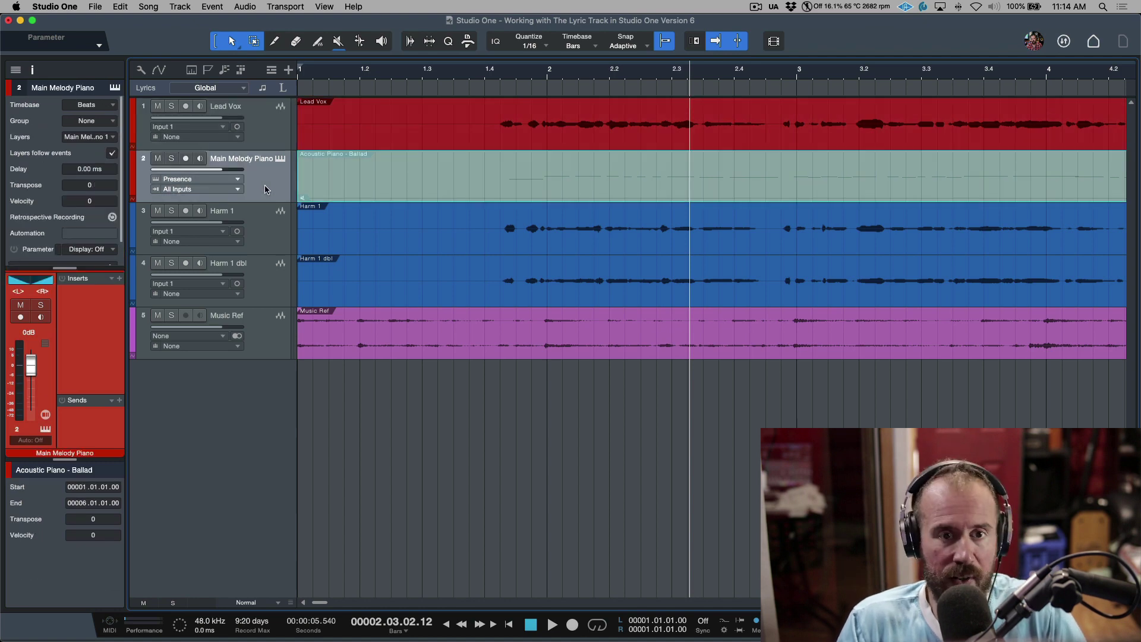
key("Delete")
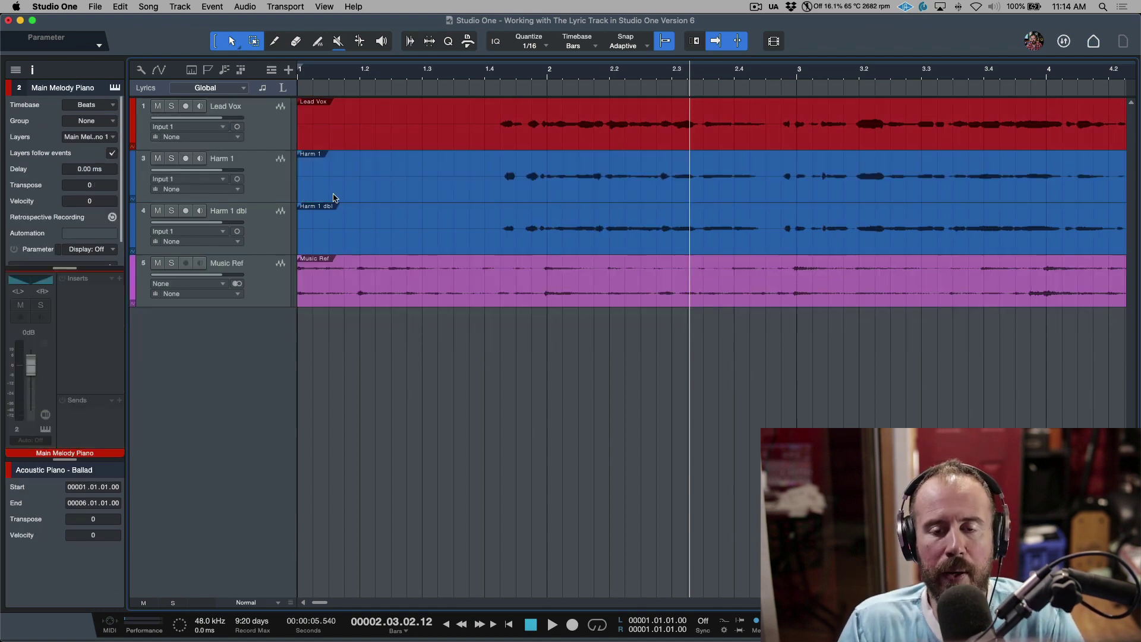
key("w")
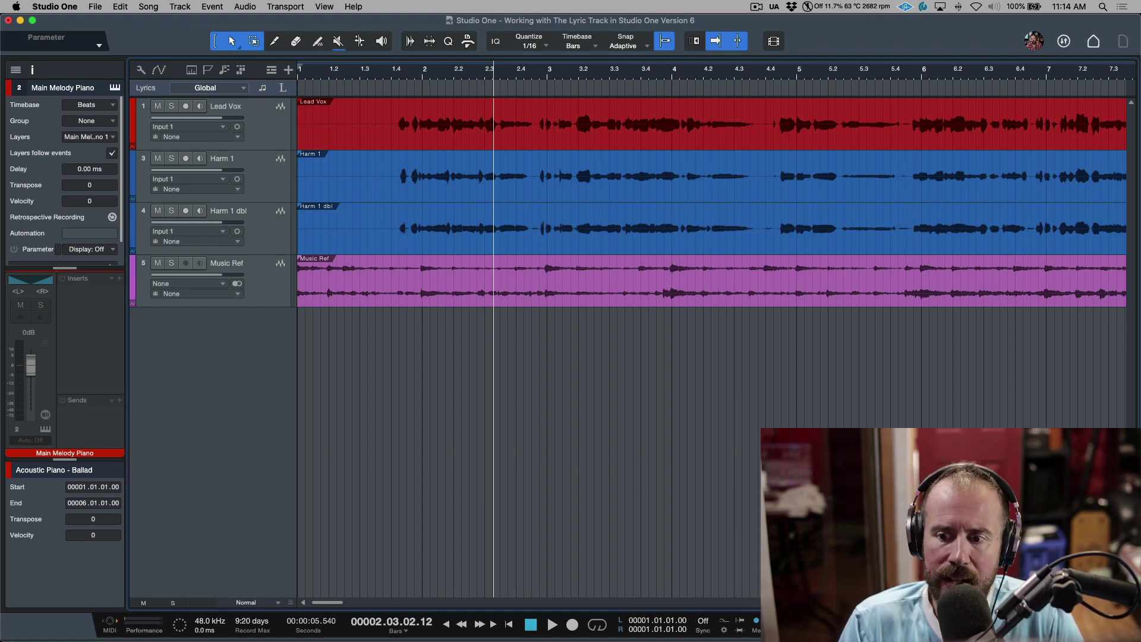
Step: In TextEdit, select all seven lines of The Lyric Track.txt and start a new document
left_click(1121, 627)
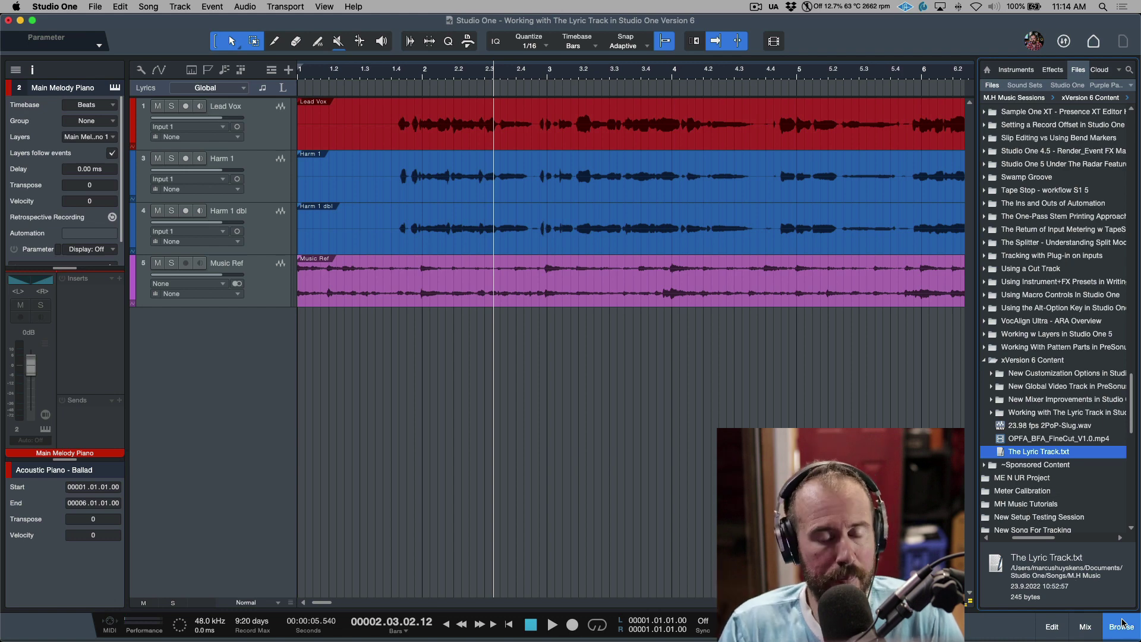
key("super+Tab")
key("super+Tab")
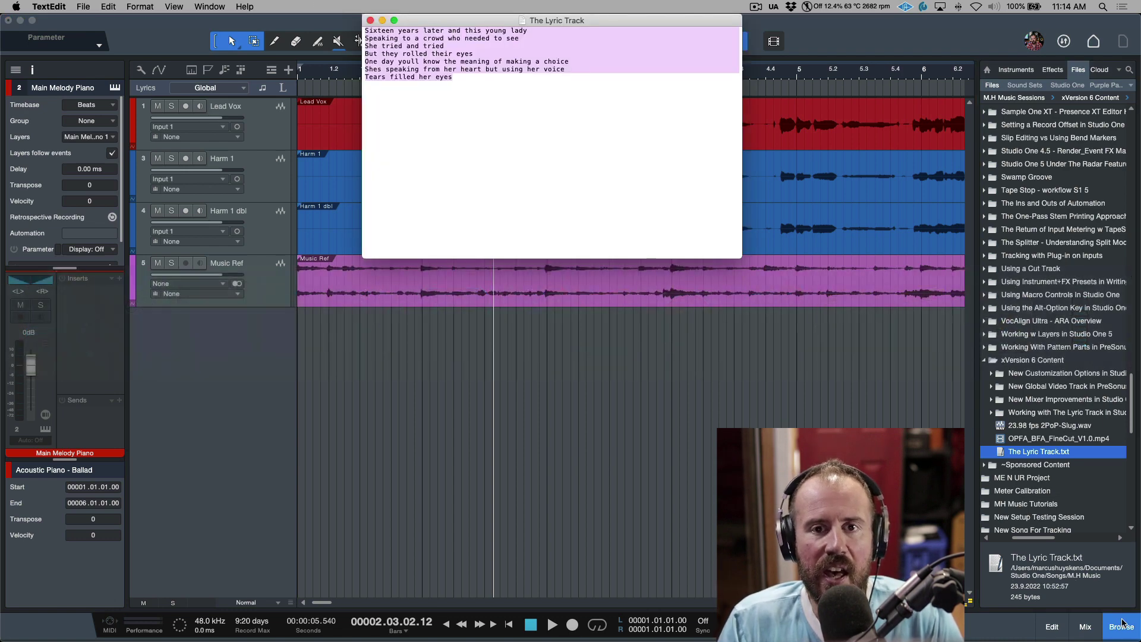
left_click(544, 105)
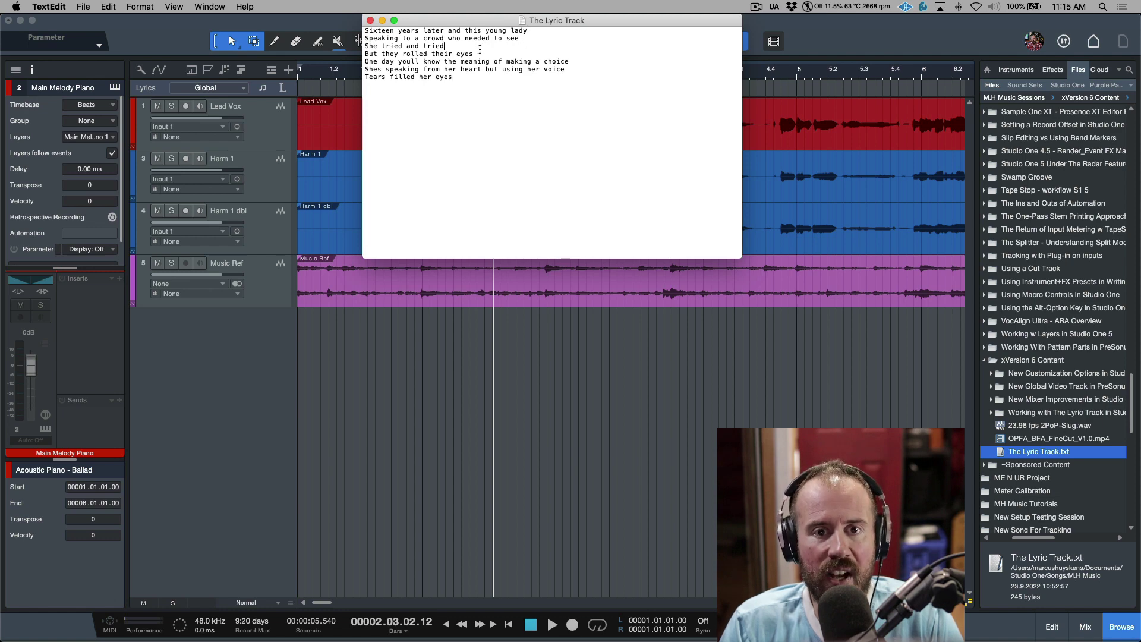
left_click(567, 70)
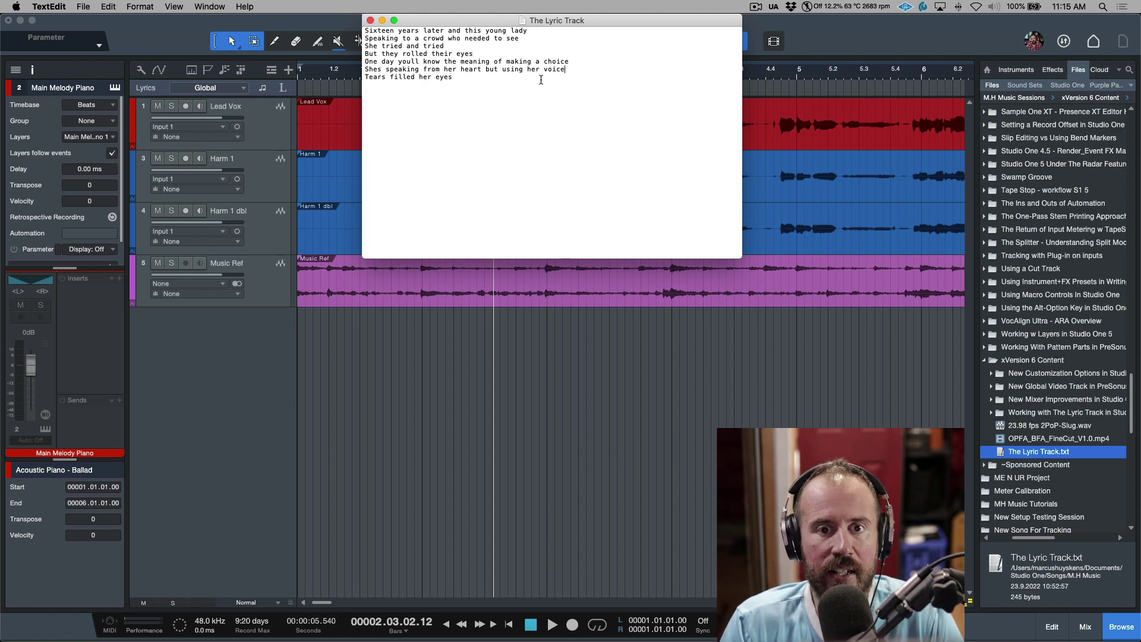
left_click_drag(457, 78, 334, 36)
key("super+c")
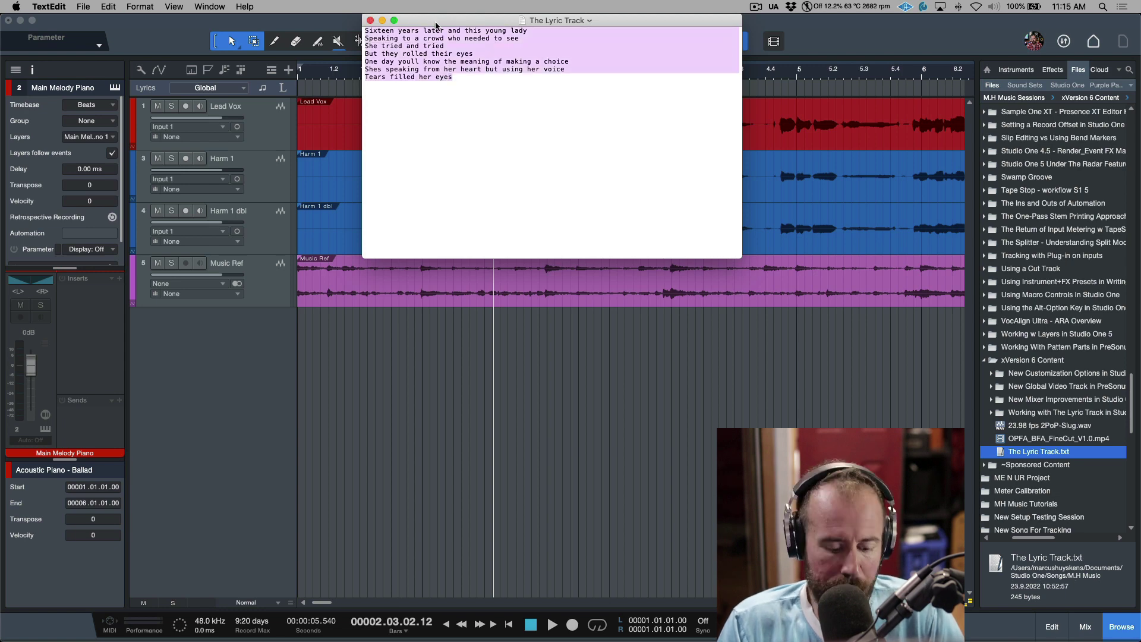
key("super+n")
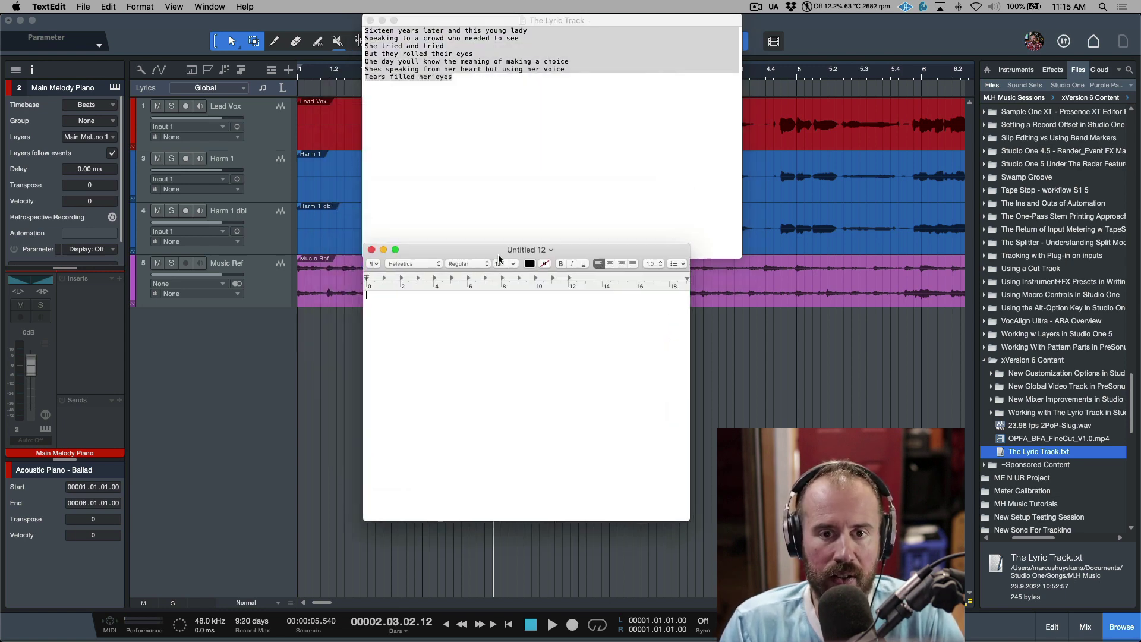
Step: Paste the lyrics into Untitled 12 with Paste and Match Style and make it plain text
left_click(110, 7)
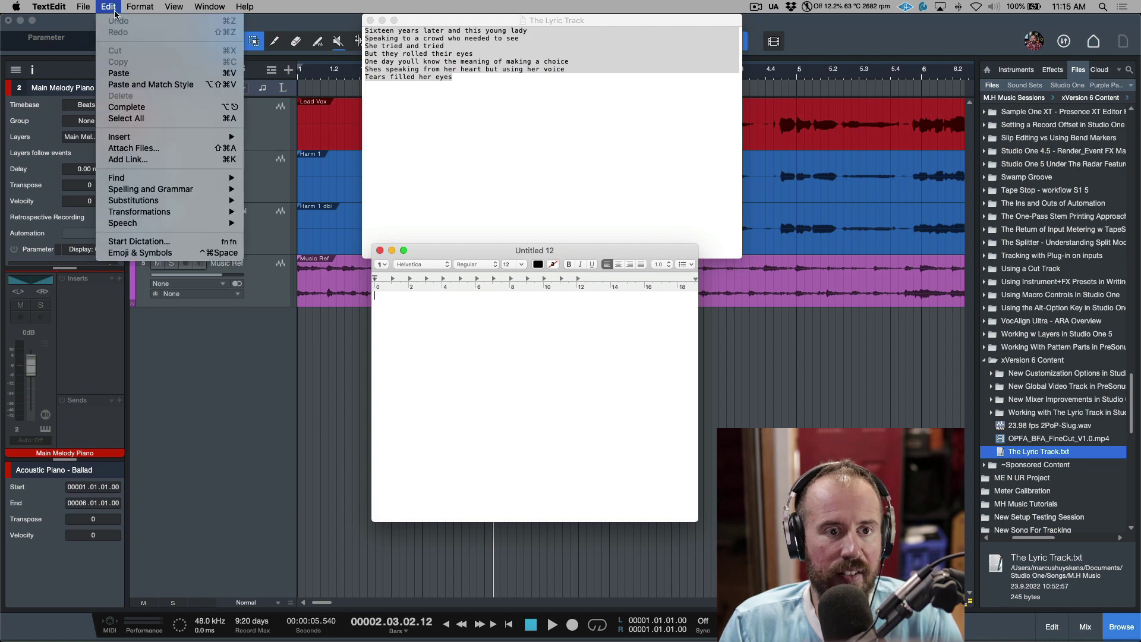
left_click(145, 85)
left_click_drag(465, 253, 486, 269)
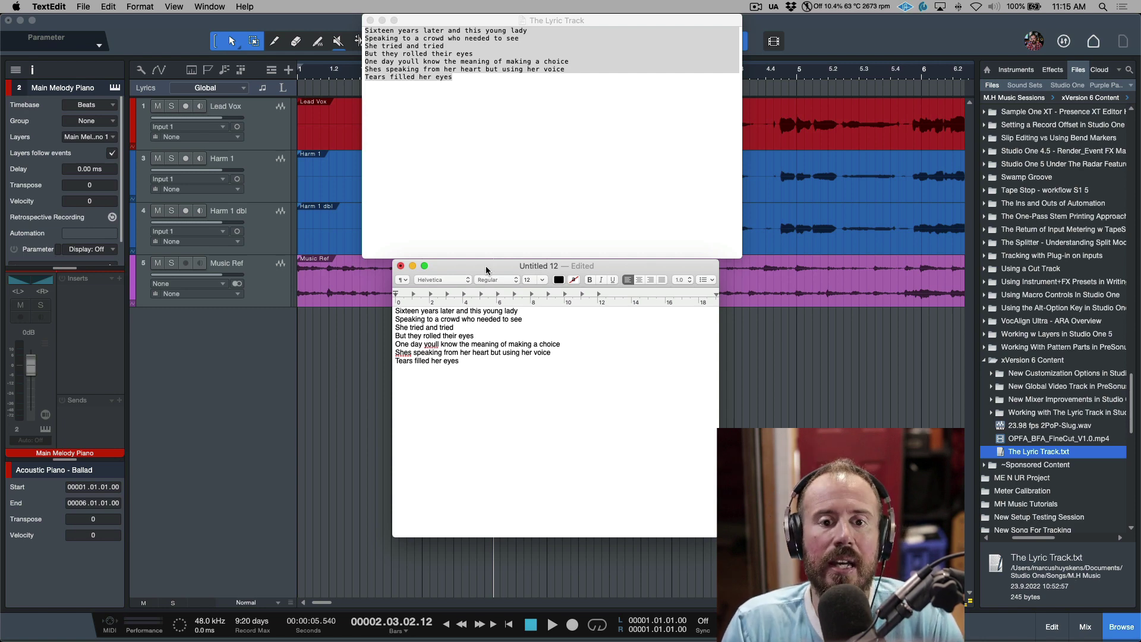
left_click(141, 7)
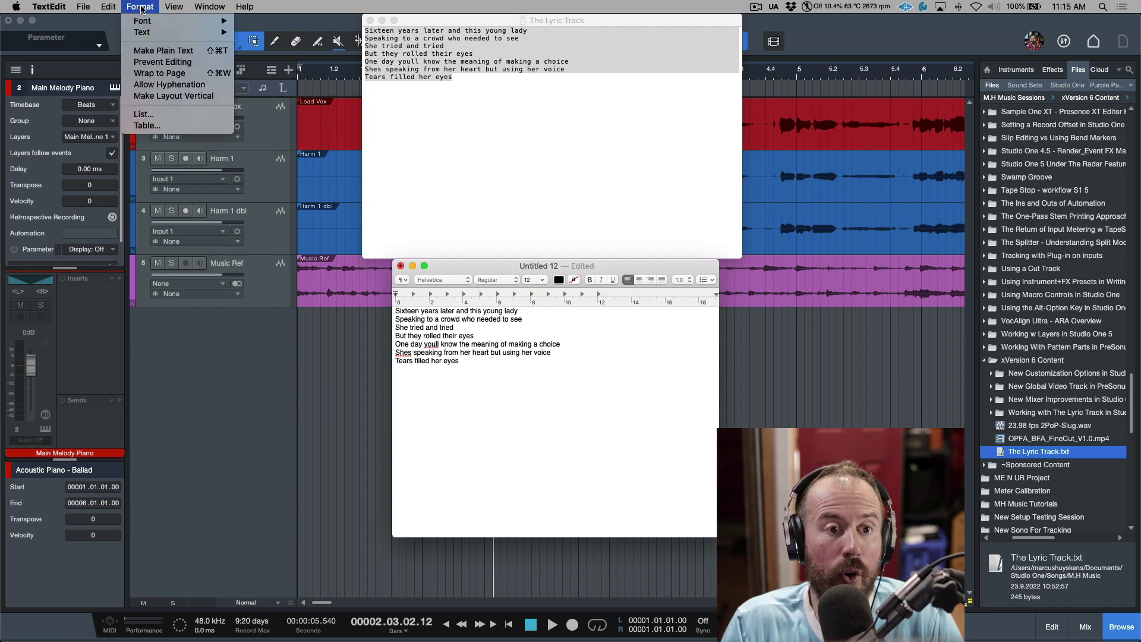
left_click(151, 52)
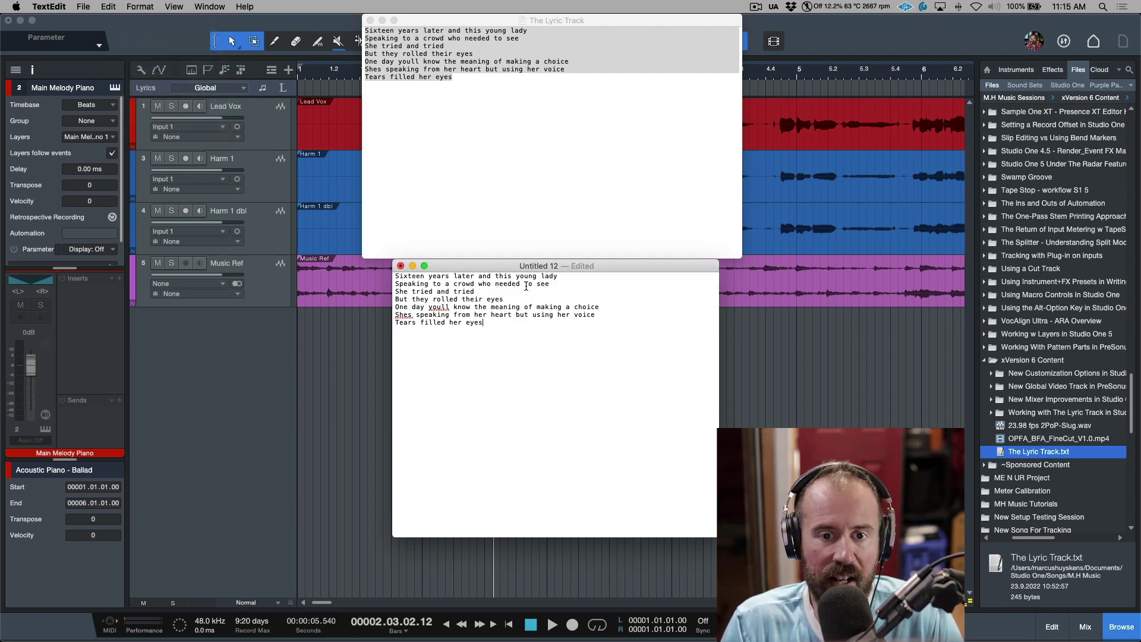
Step: Close Untitled 12 and delete it without saving
left_click(400, 266)
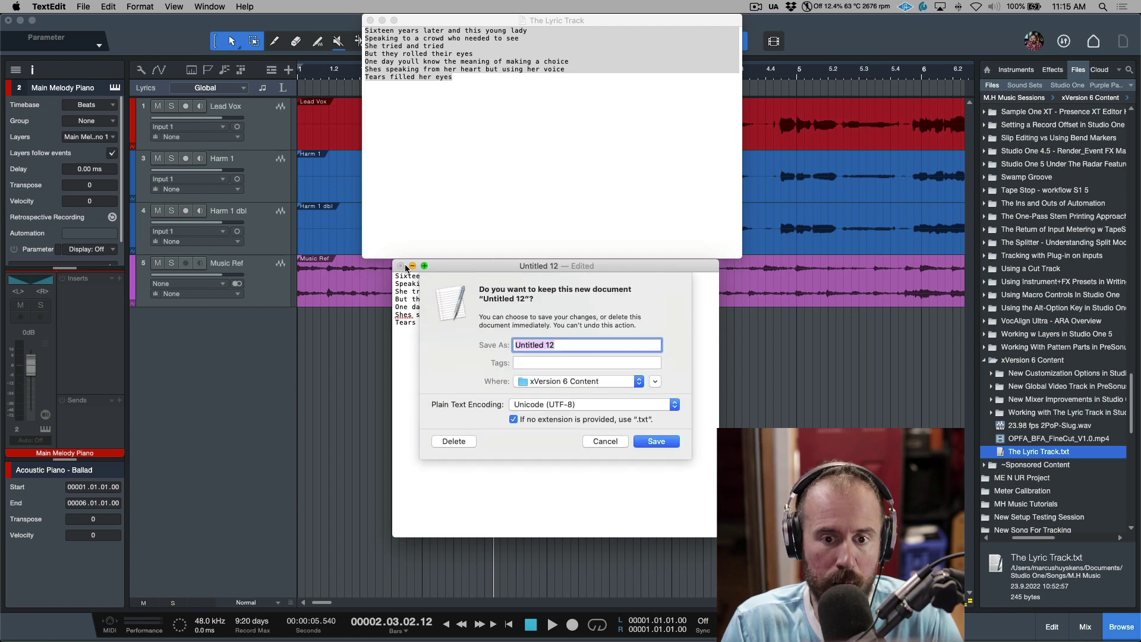
left_click(612, 441)
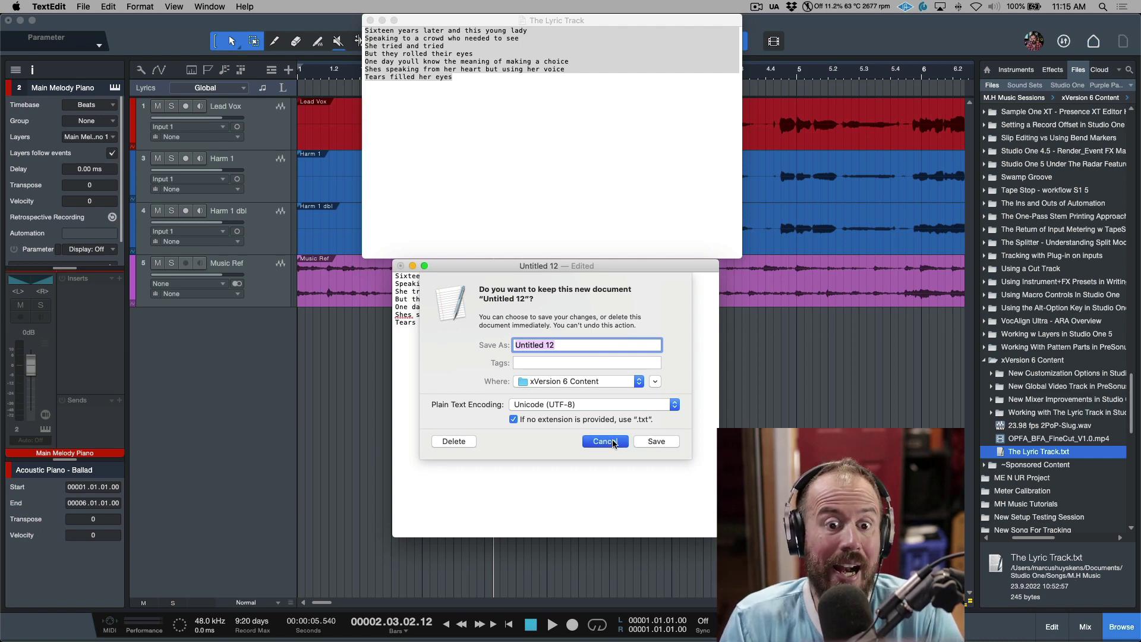
left_click(400, 266)
left_click(465, 444)
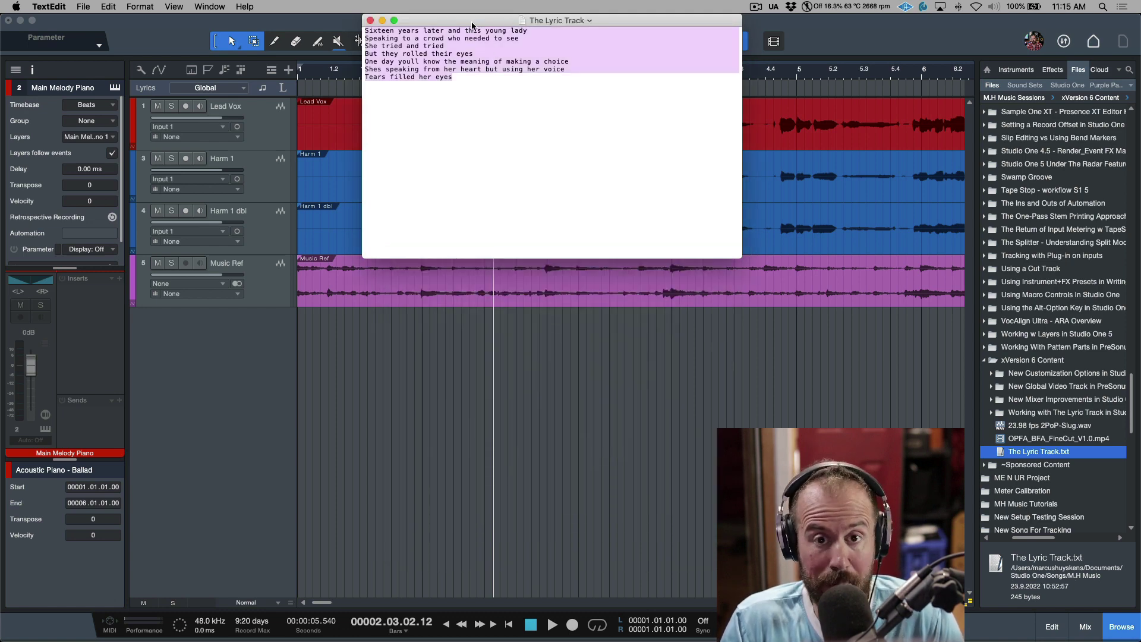
Step: Drag The Lyric Track.txt from the Files browser onto the Global Lyrics track, adjusting the drop position
left_click(880, 46)
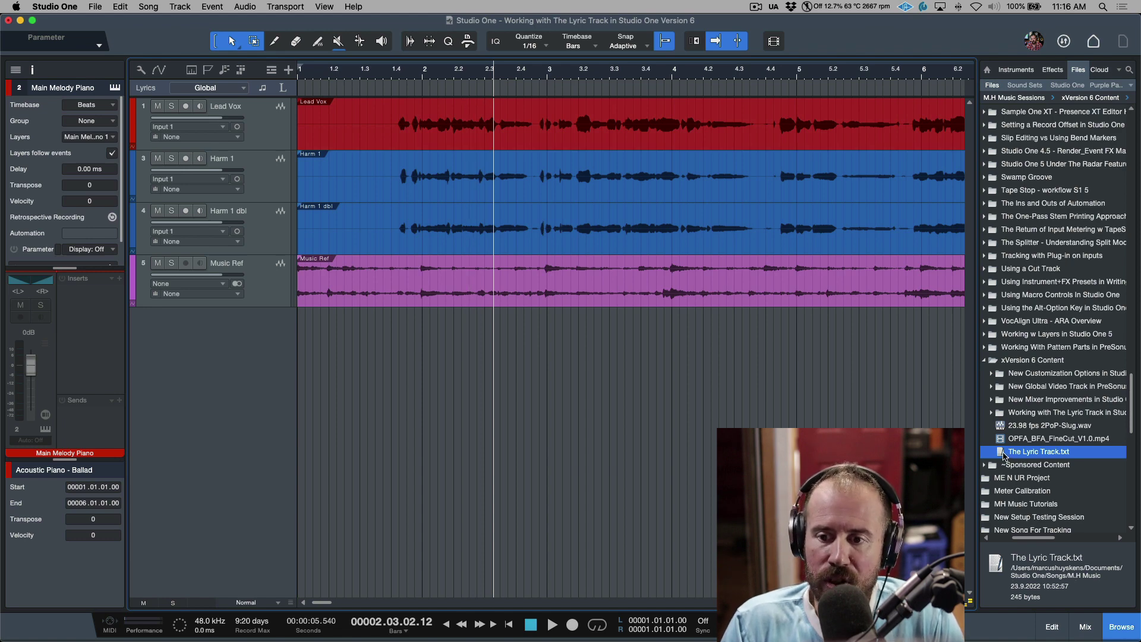
left_click_drag(1003, 455, 568, 89)
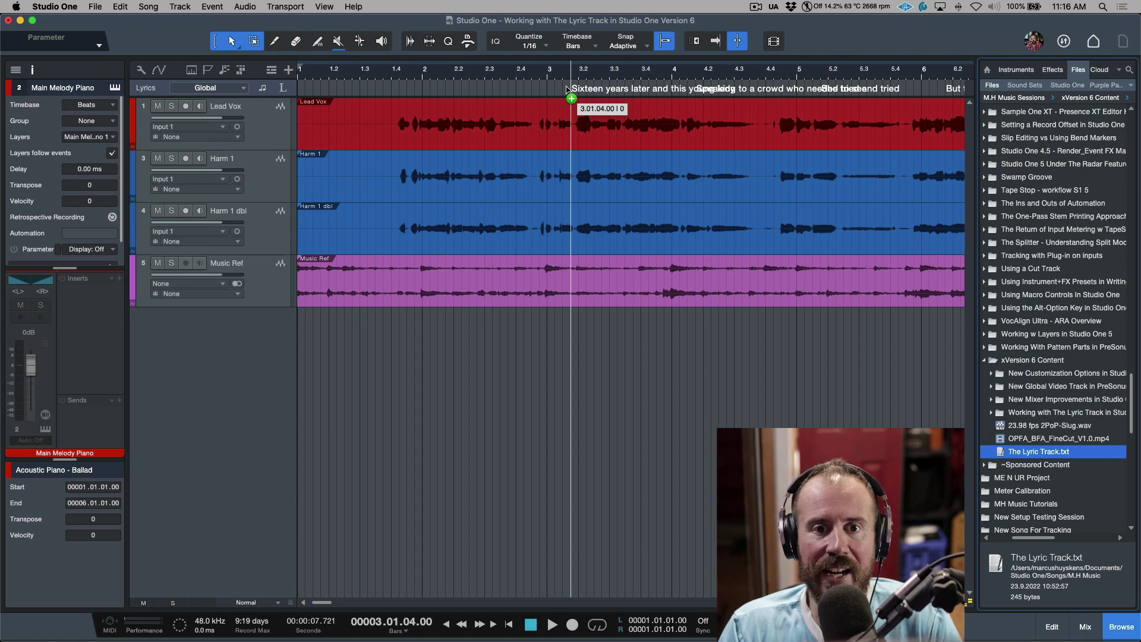
left_click_drag(567, 89, 518, 89)
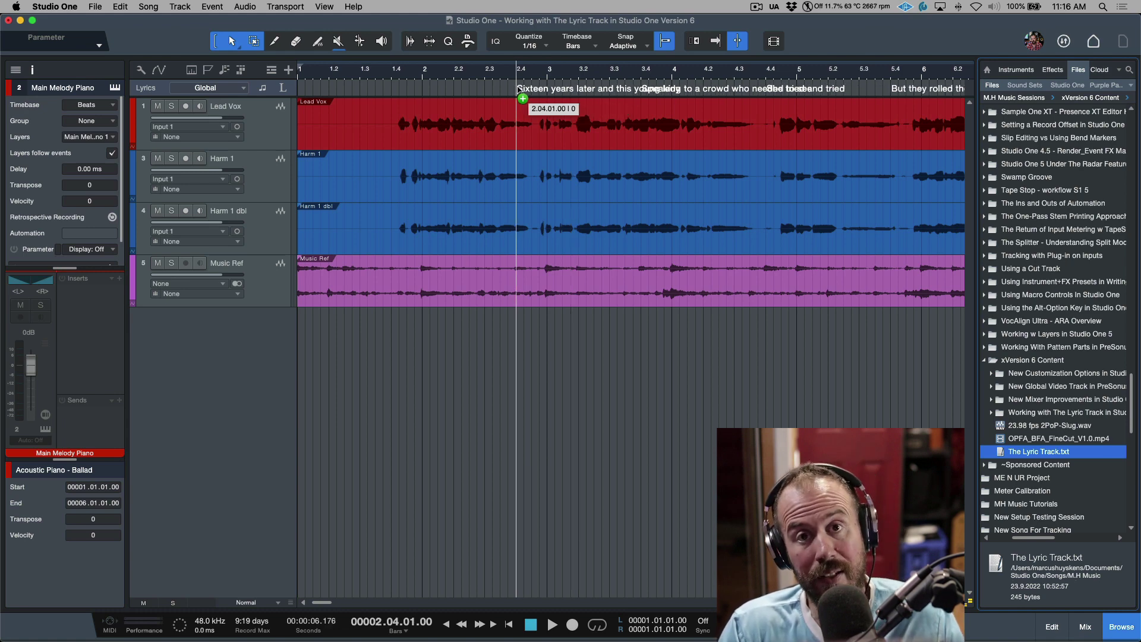
left_click_drag(518, 89, 800, 93)
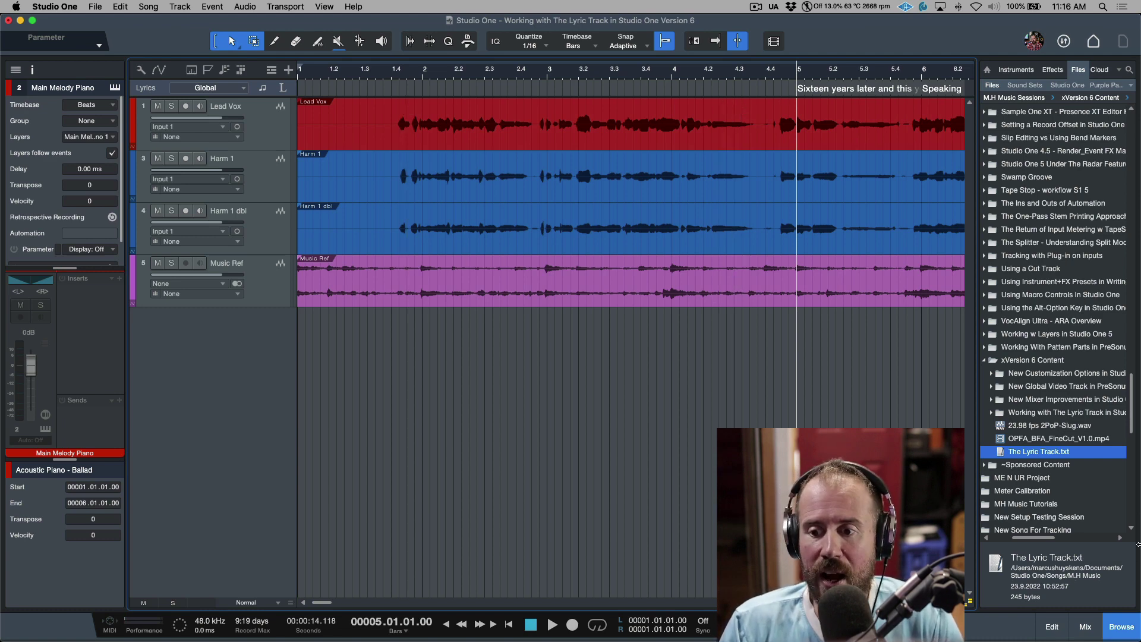
Step: Hide the Browser, select the first lyric event and return the playhead to song start
key("F5")
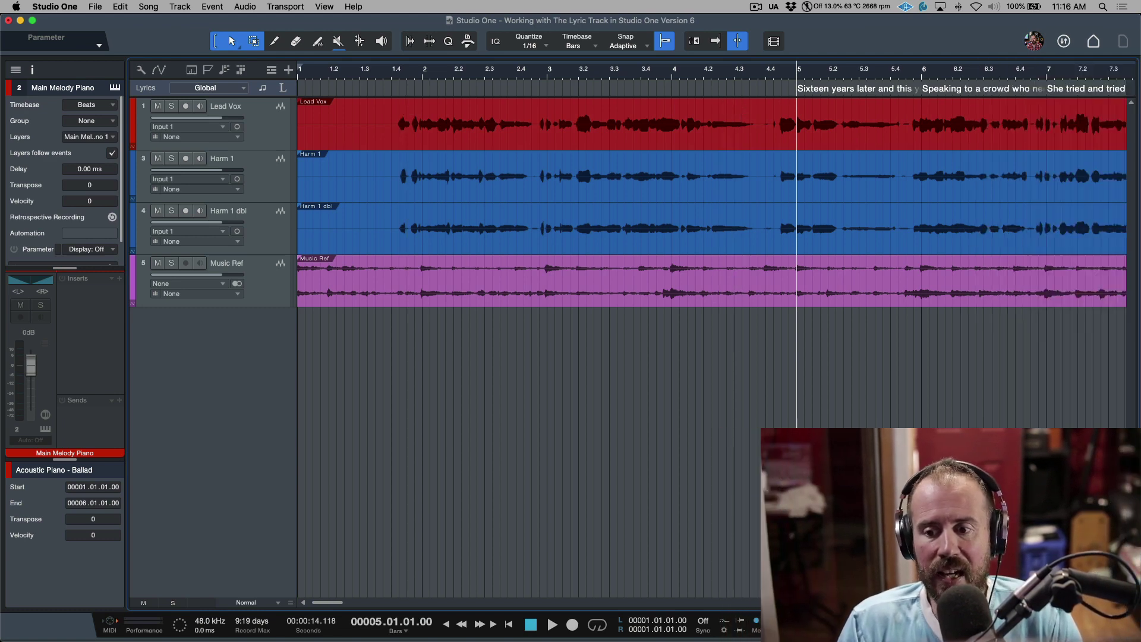
left_click(852, 92)
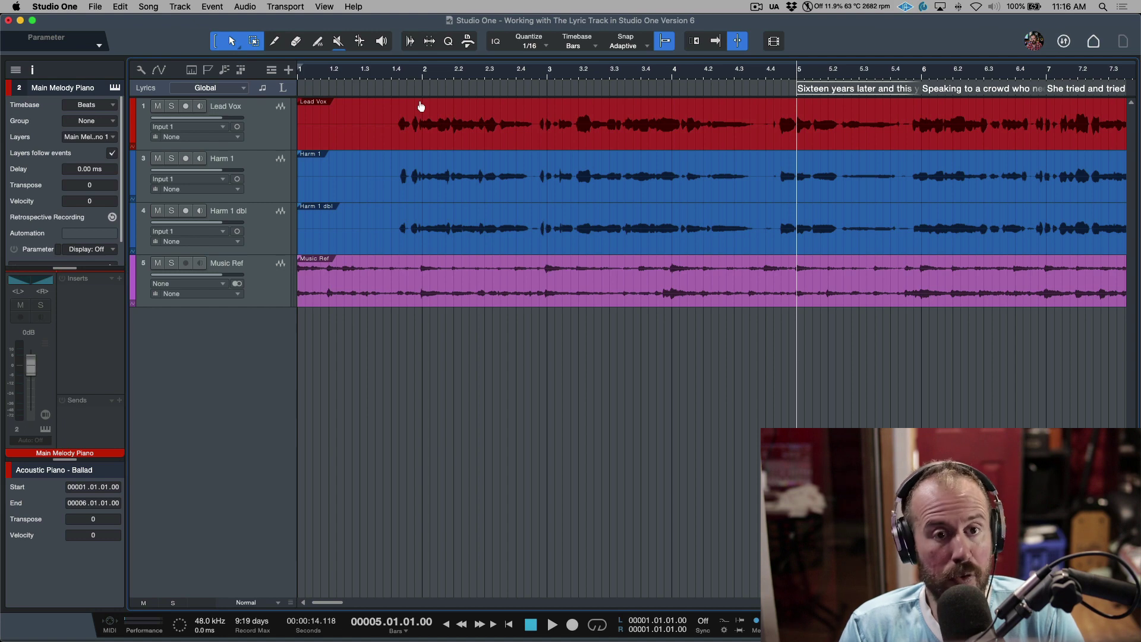
key("Home")
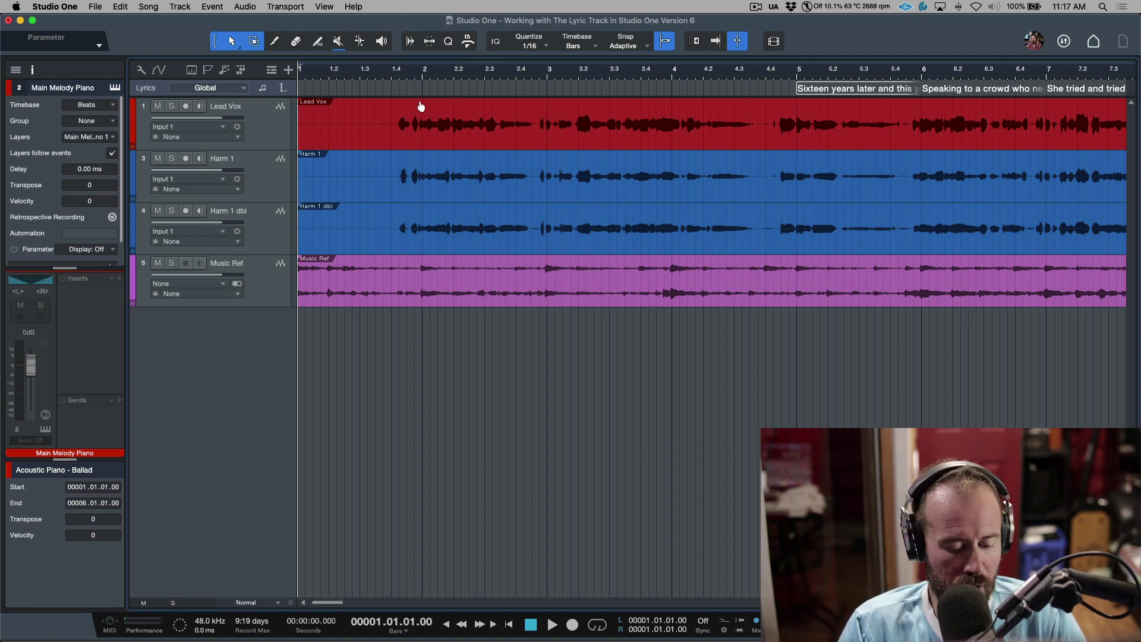
Step: During playback, snap all seven lyric lines to where each is sung, then stop and rewind
key("space")
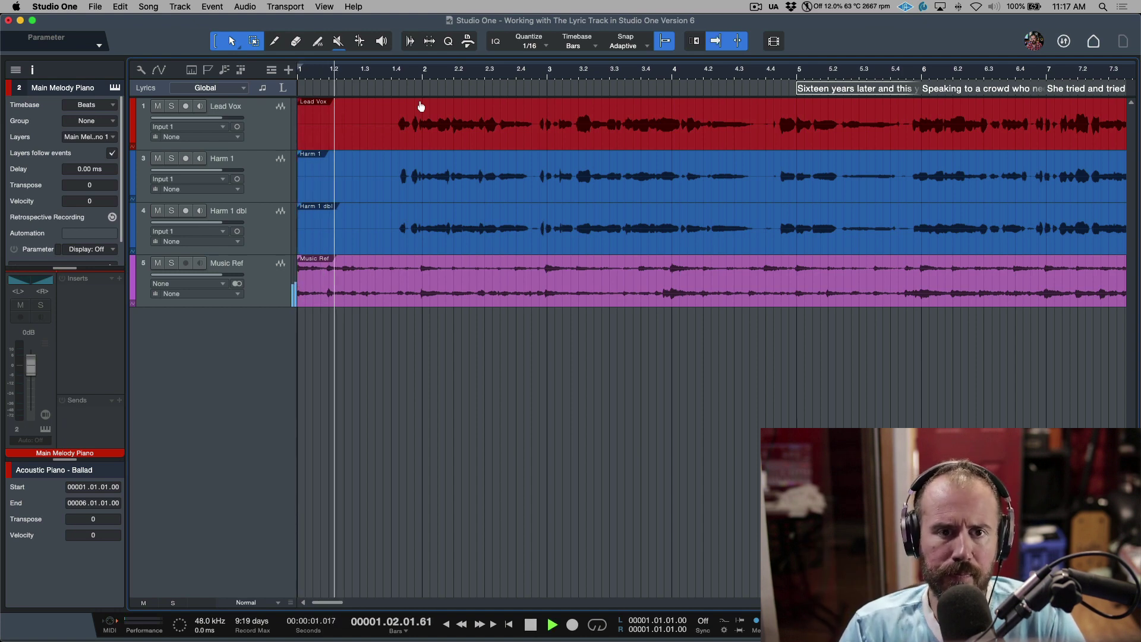
key("alt+Return")
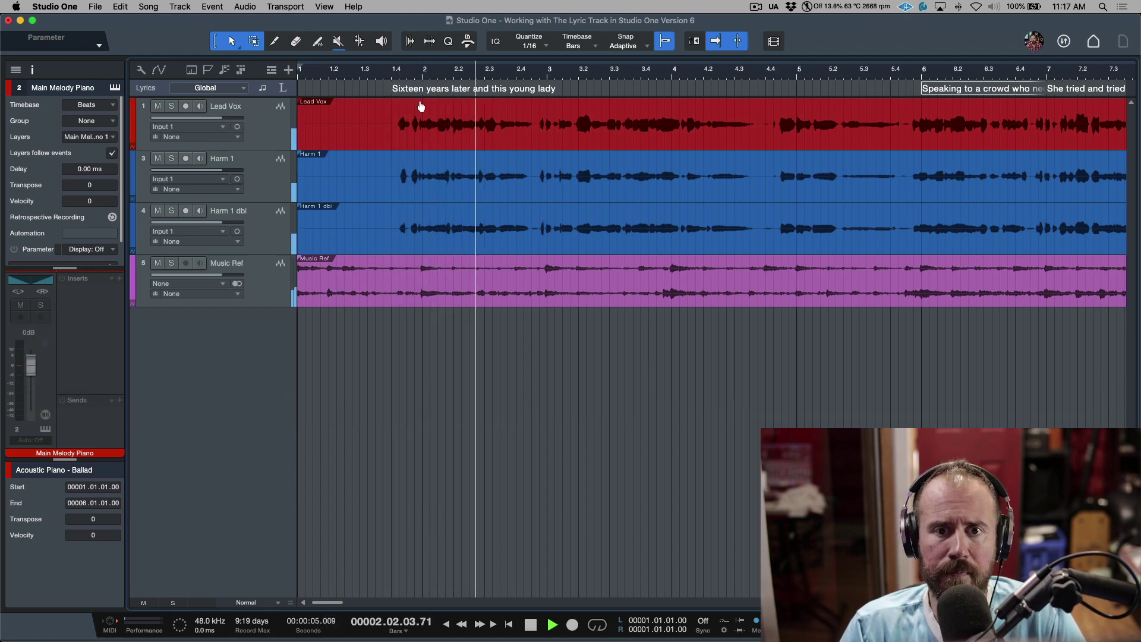
key("alt+Return")
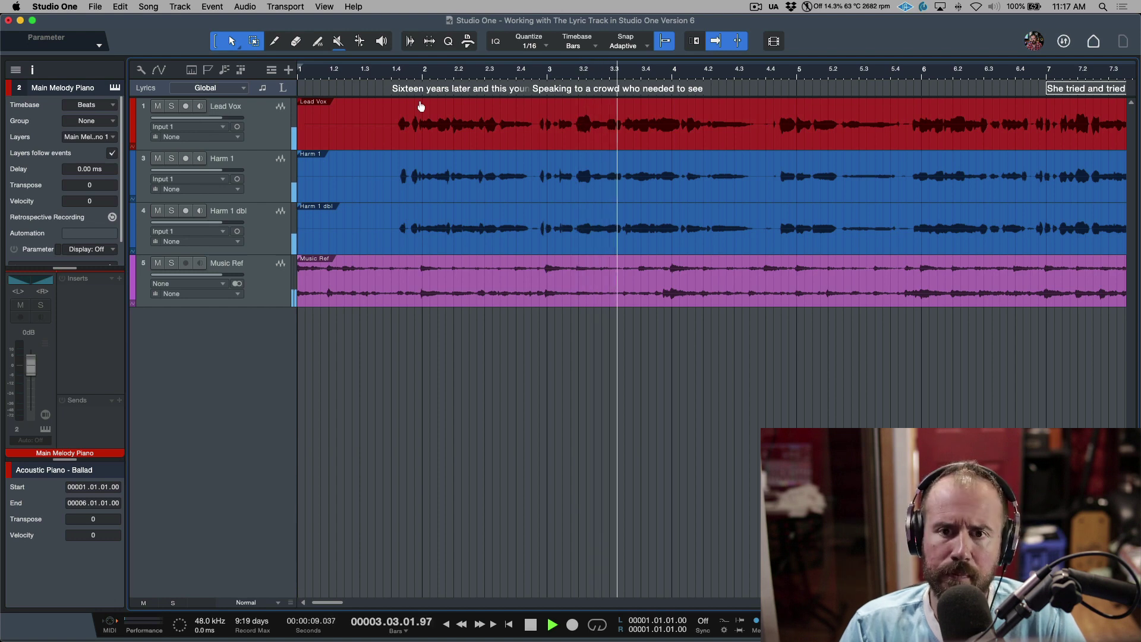
key("alt+Return")
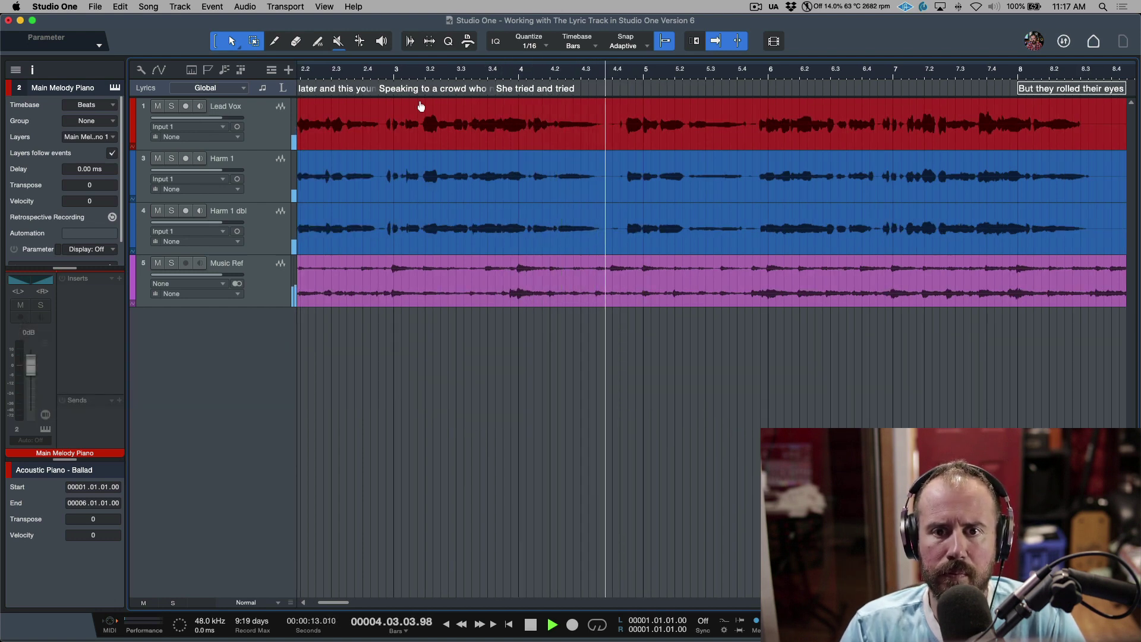
key("alt+Return")
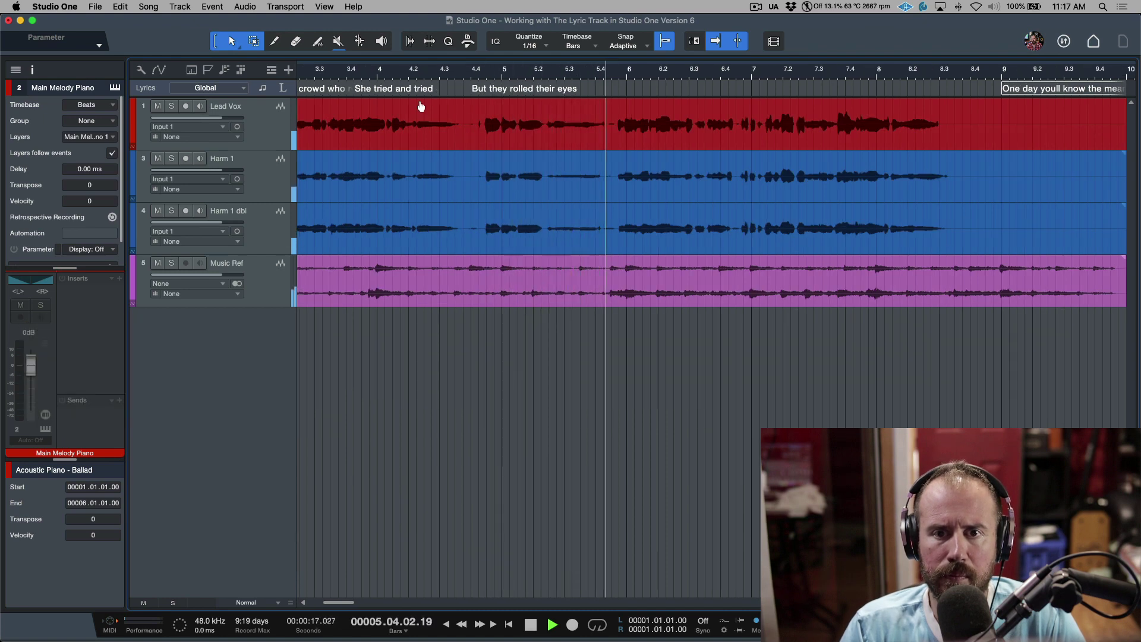
key("alt+Return")
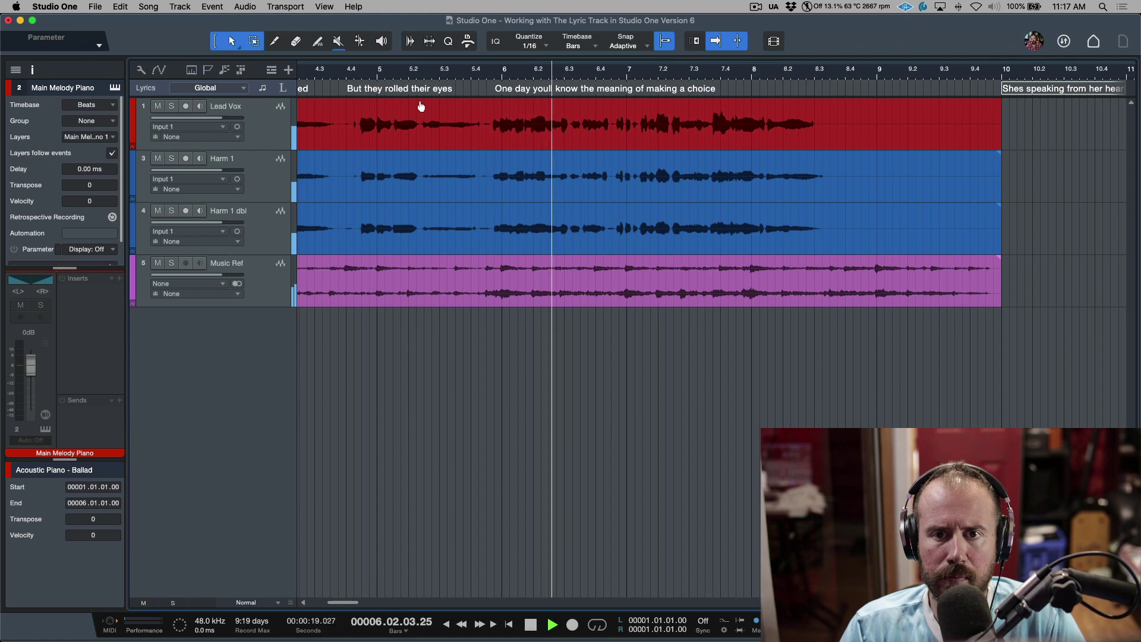
key("alt+Return")
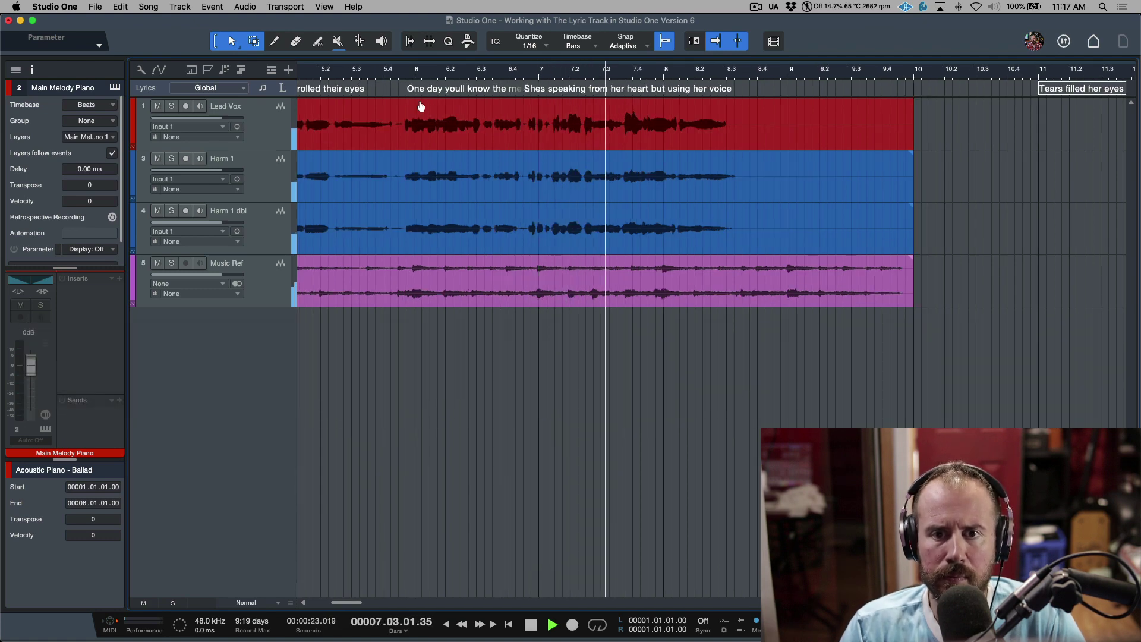
key("alt+Return")
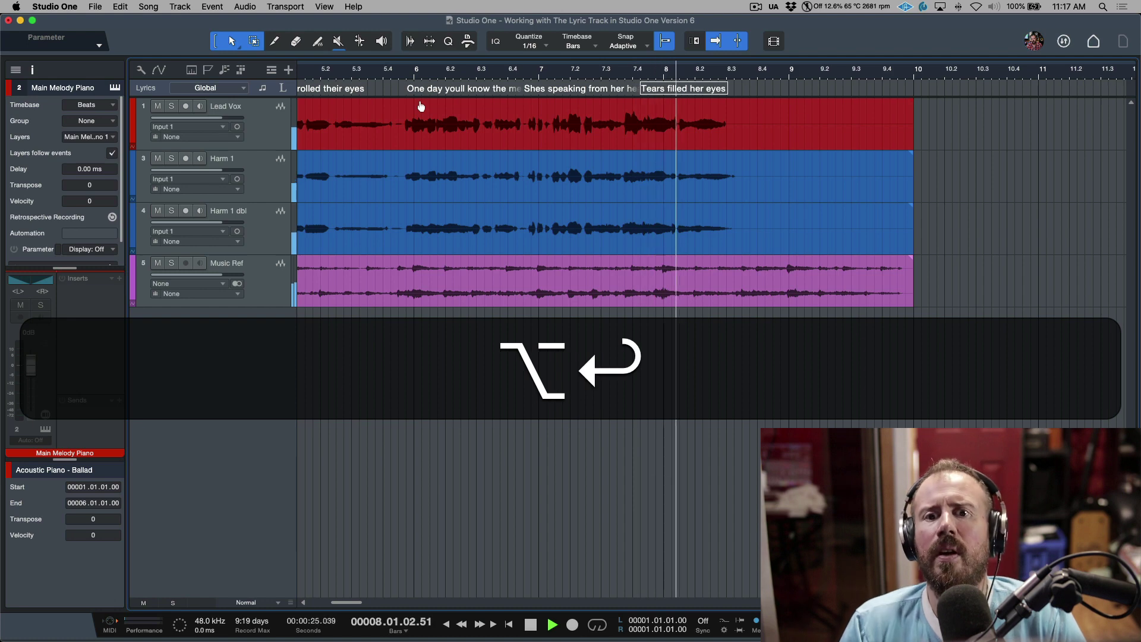
key("space")
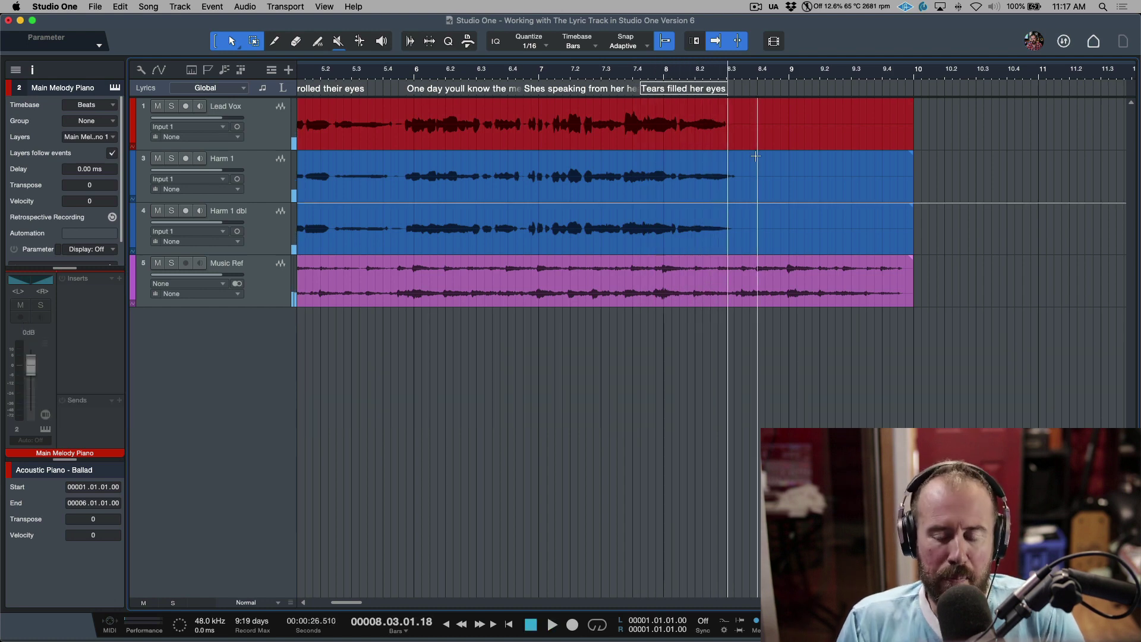
key("comma")
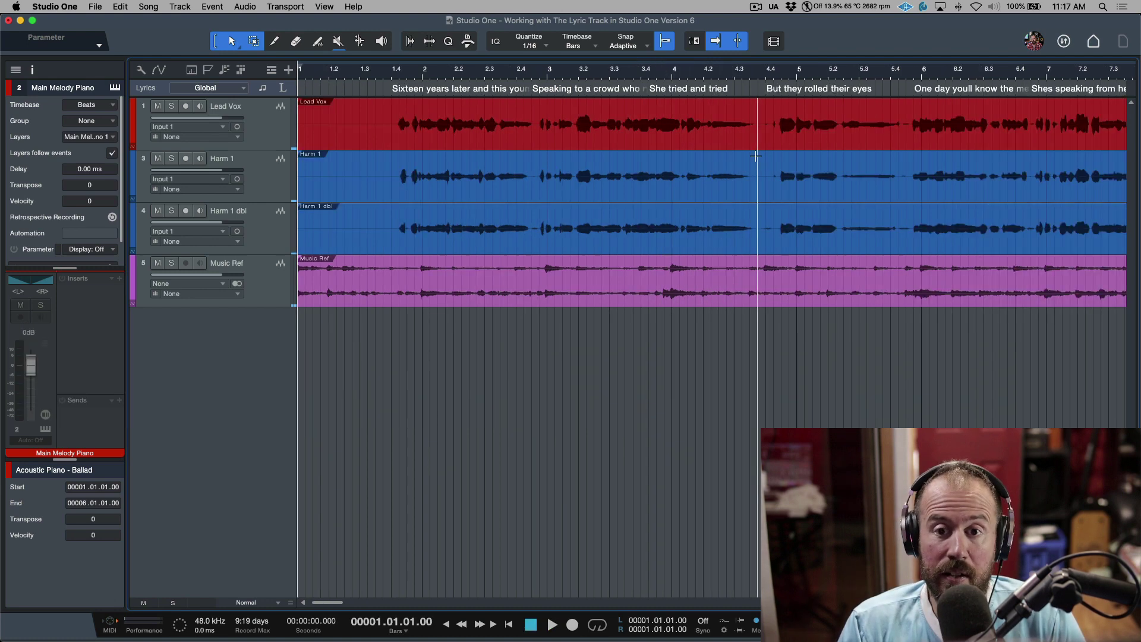
Step: Open the Lyrics Display, play from bar 1.4 to watch lines highlight, then close it
left_click(283, 88)
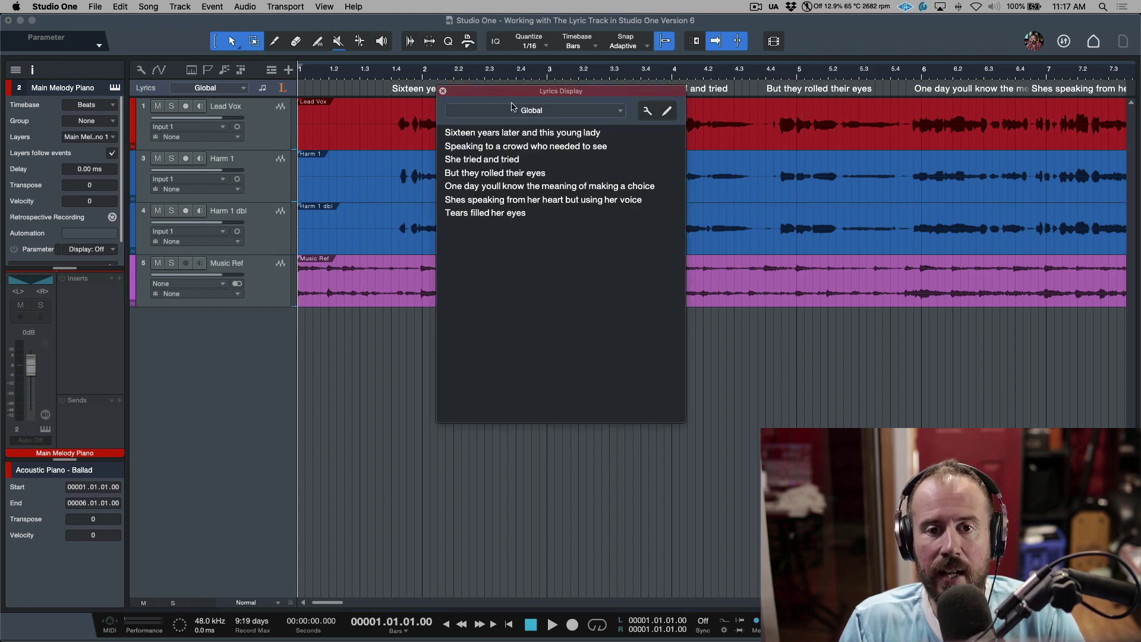
left_click(391, 72)
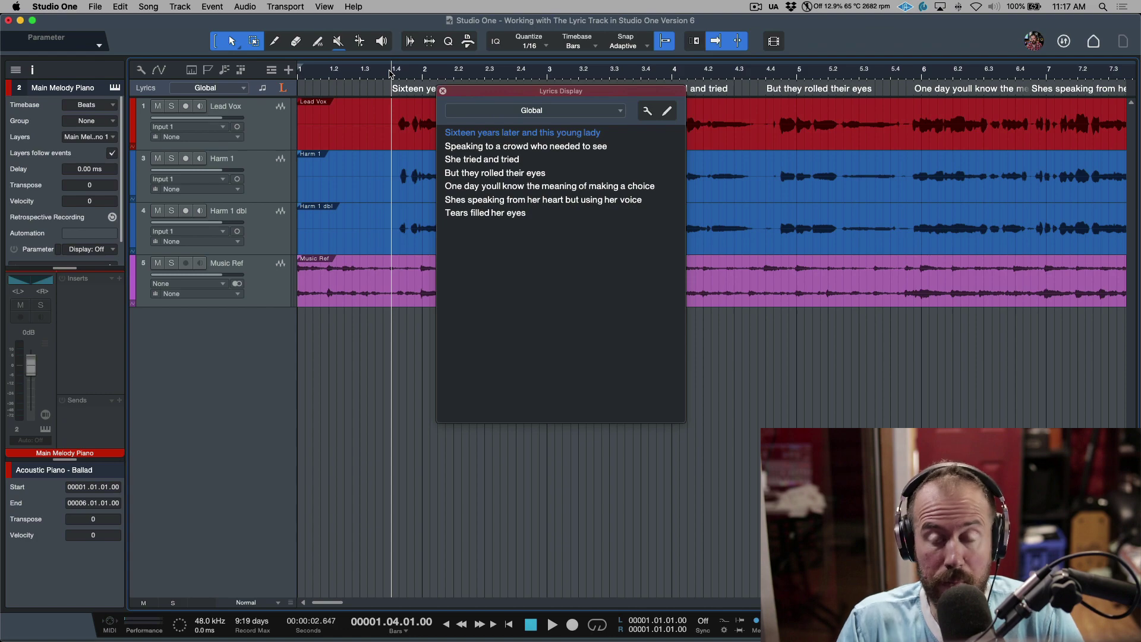
key("space")
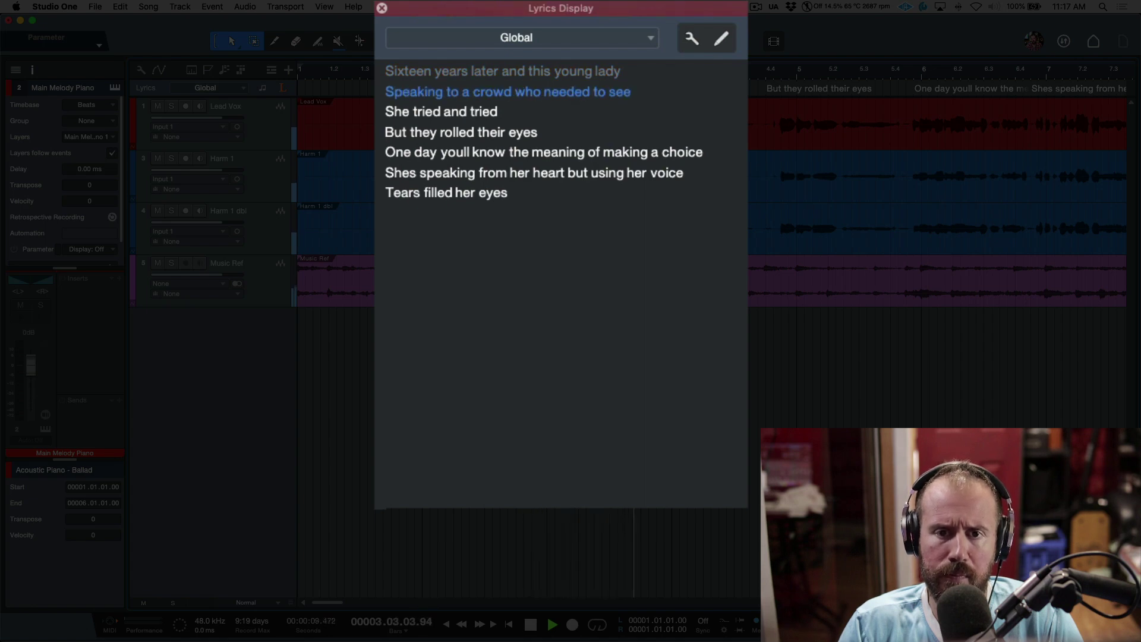
key("space")
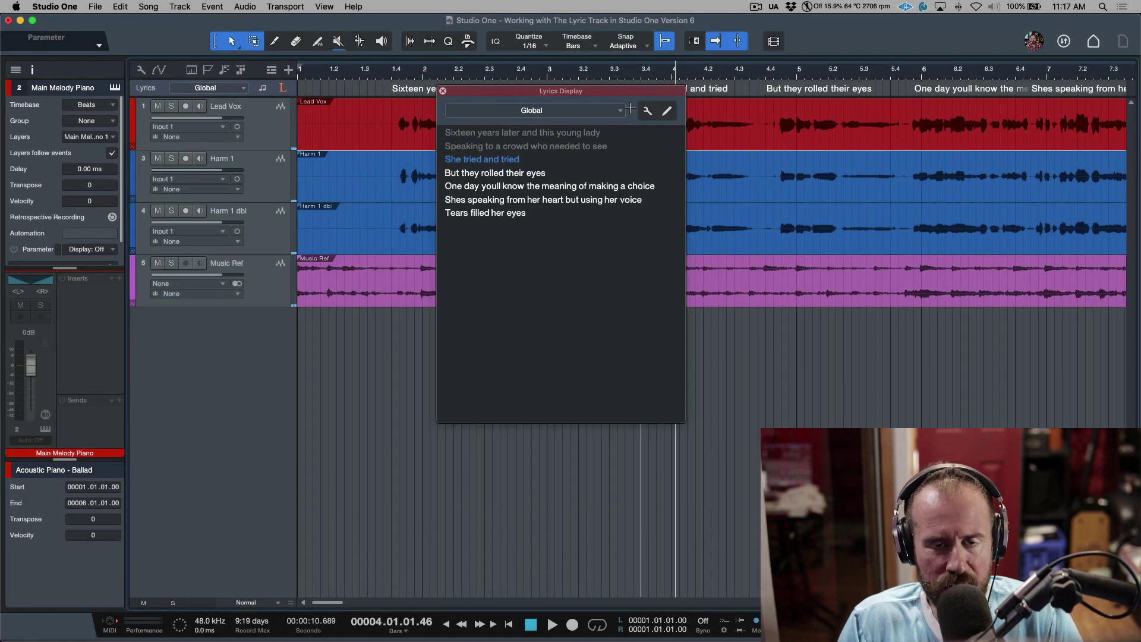
left_click(443, 91)
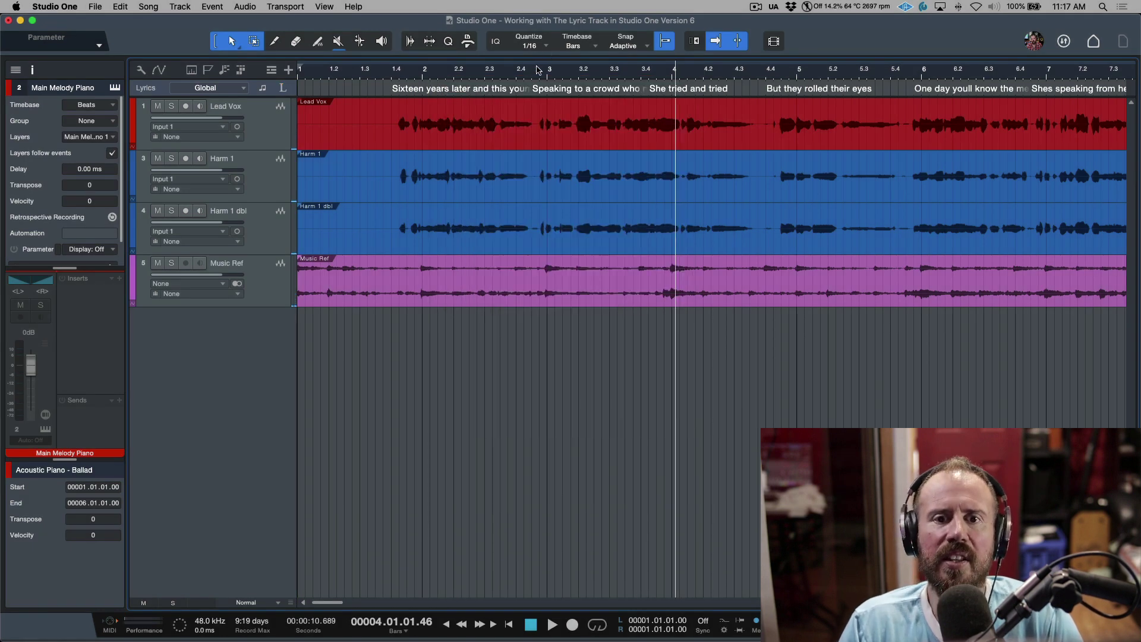
Step: Drag 'Speaking to a crowd', 'Sixteen years later', 'But they rolled their eyes' (4.04.02) and 'Shes speaking' later
scroll(538, 70, "up", 5)
scroll(538, 70, "down", 3)
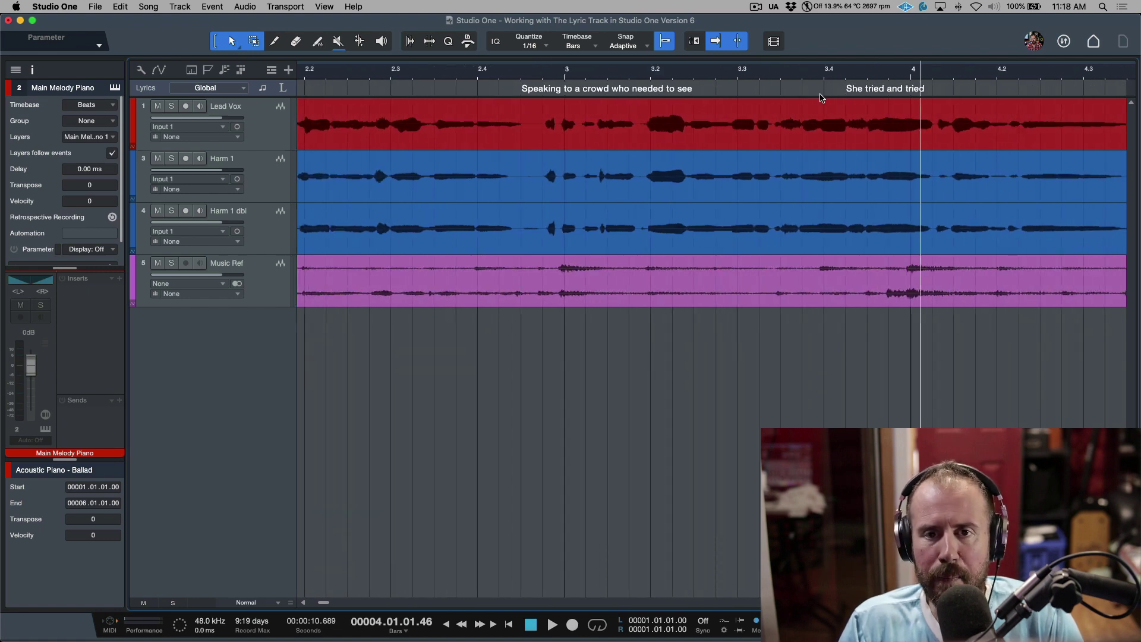
left_click_drag(552, 91, 582, 93)
scroll(582, 93, "left", 10)
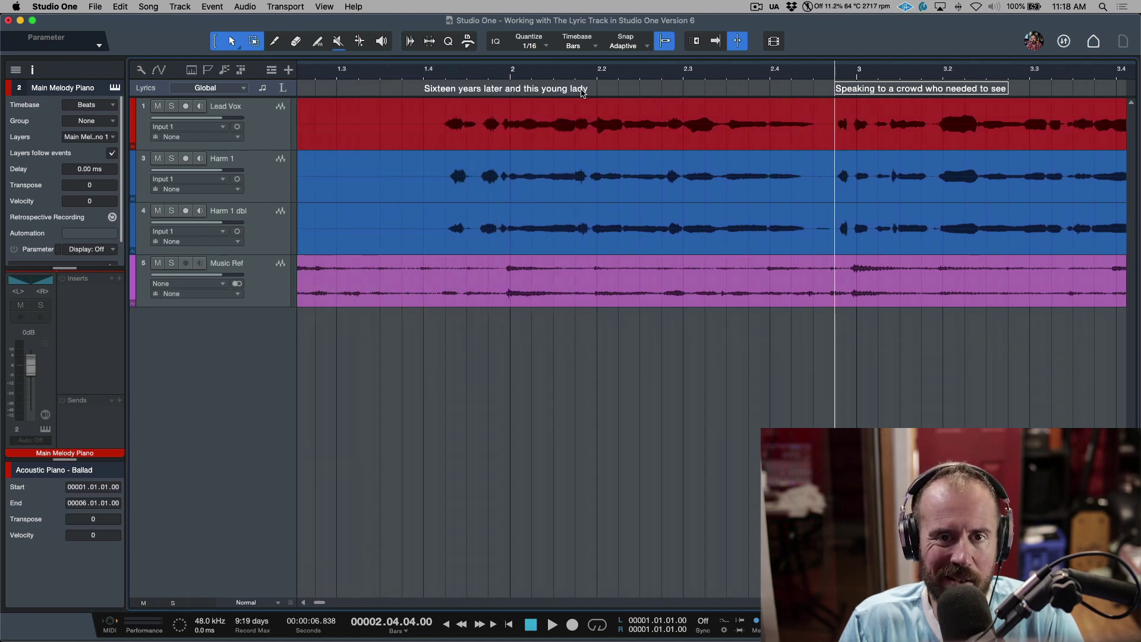
left_click_drag(590, 89, 612, 89)
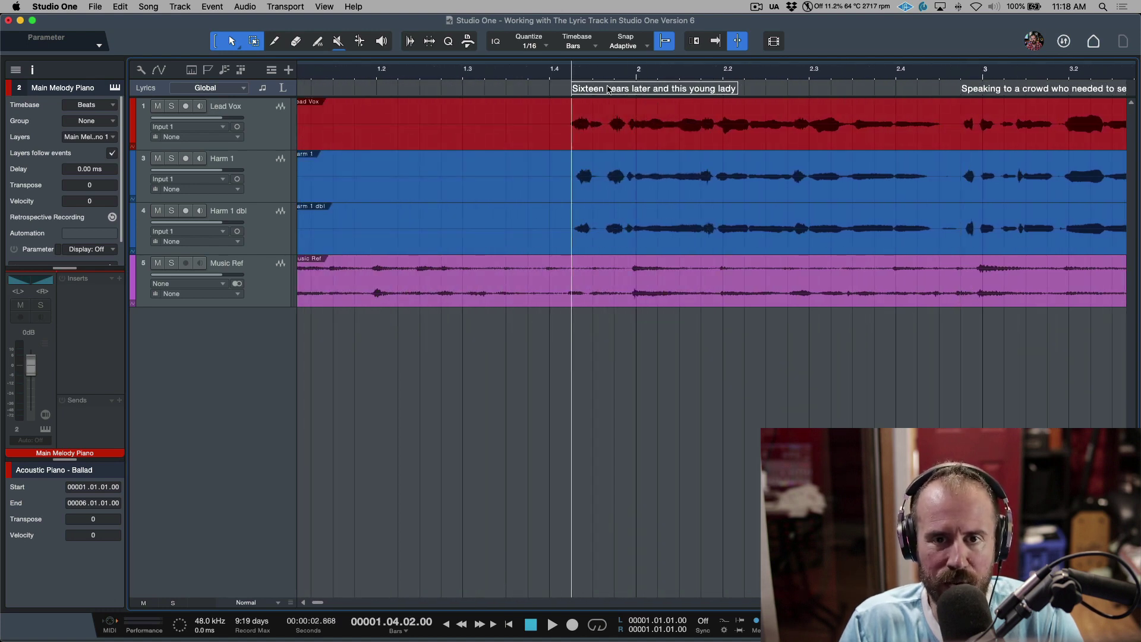
scroll(608, 89, "right", 3)
scroll(609, 89, "right", 10)
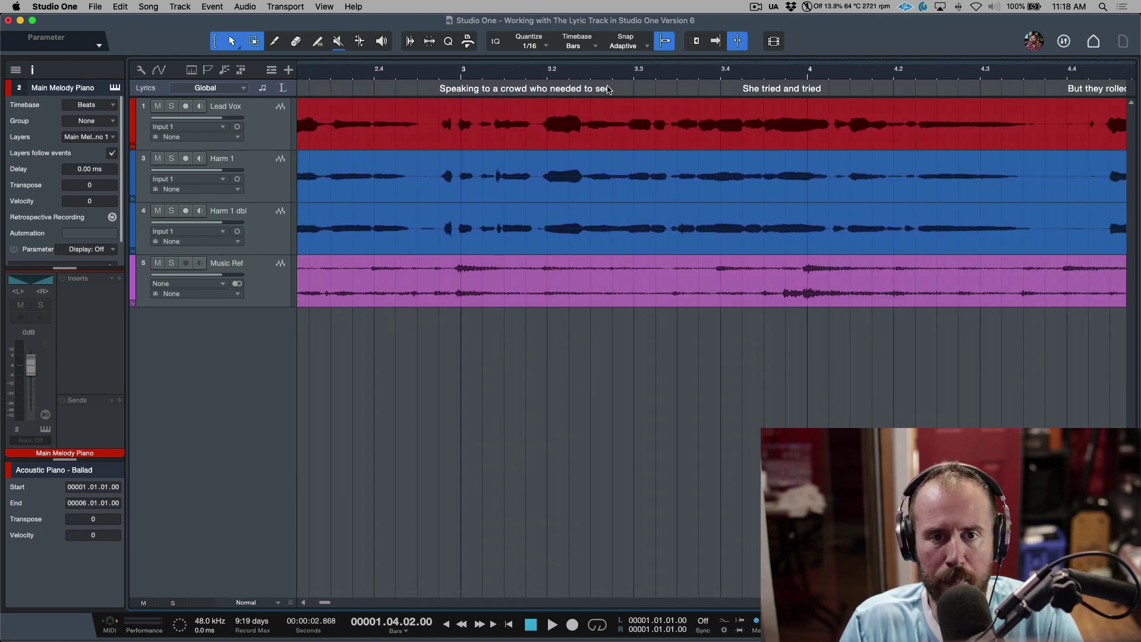
mouse_move(666, 89)
left_mouse_down()
mouse_move(708, 89)
mouse_move(687, 89)
left_mouse_up()
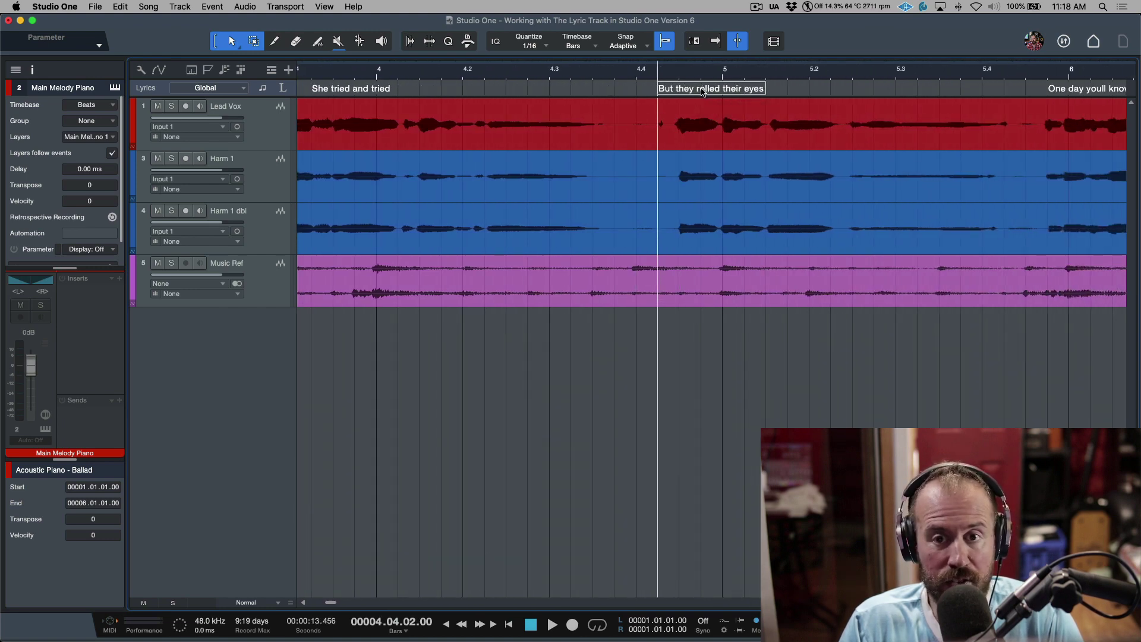
scroll(698, 98, "right", 5)
scroll(698, 99, "right", 5)
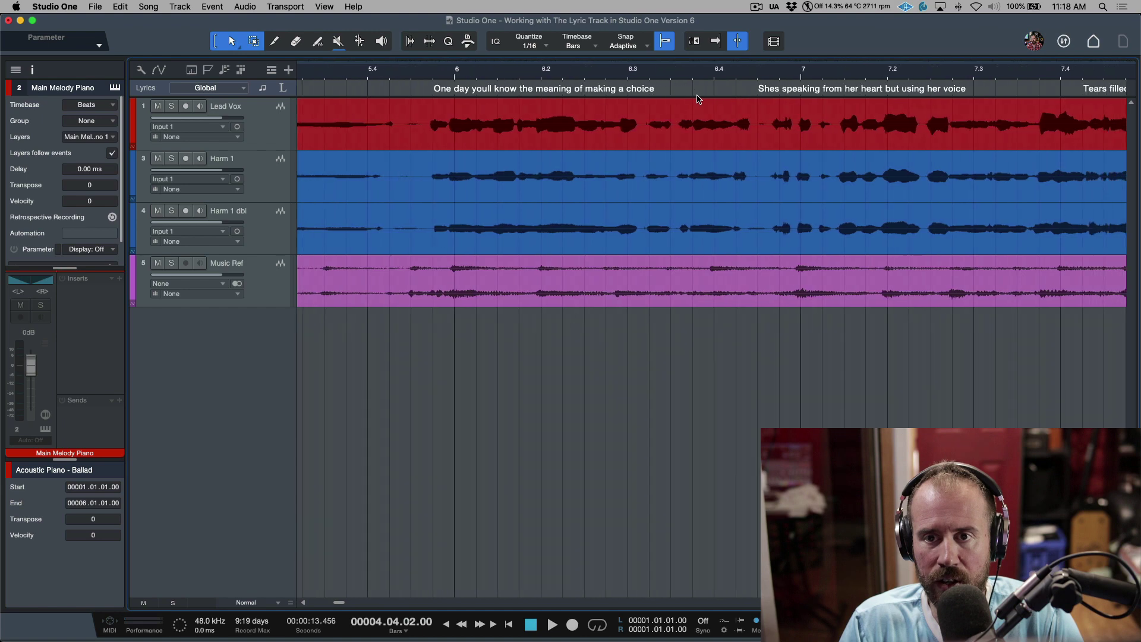
left_click(742, 89)
left_click_drag(743, 90, 741, 90)
Step: Audition from 7.04.02, move 'Tears filled her eyes' one grid step later, and replay to check
scroll(730, 127, "right", 3)
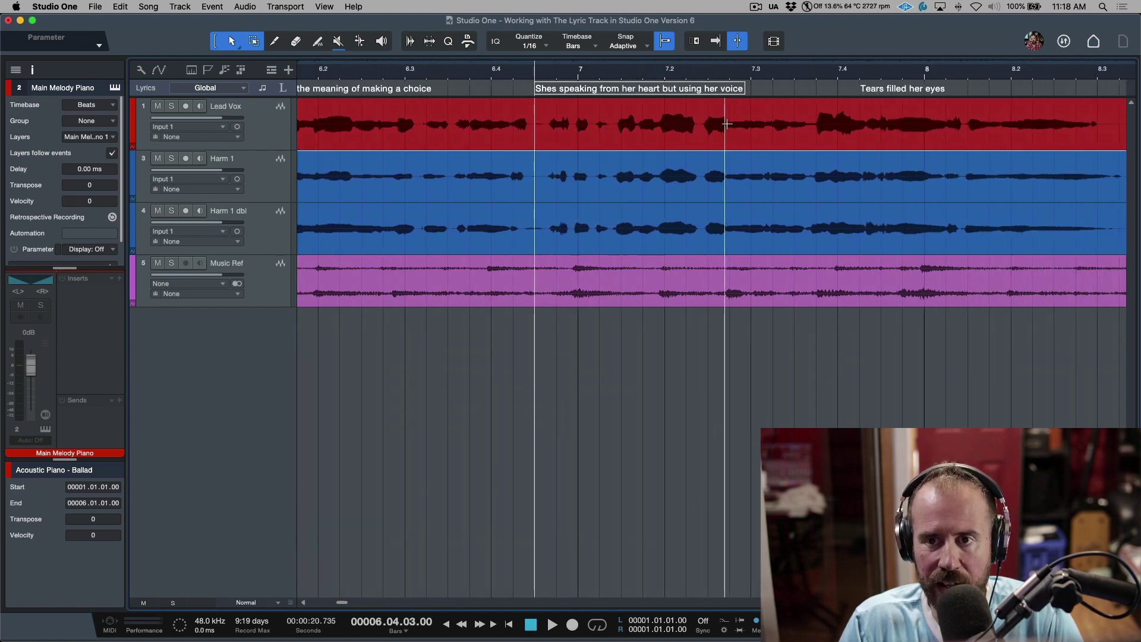
left_click(861, 71)
key("space")
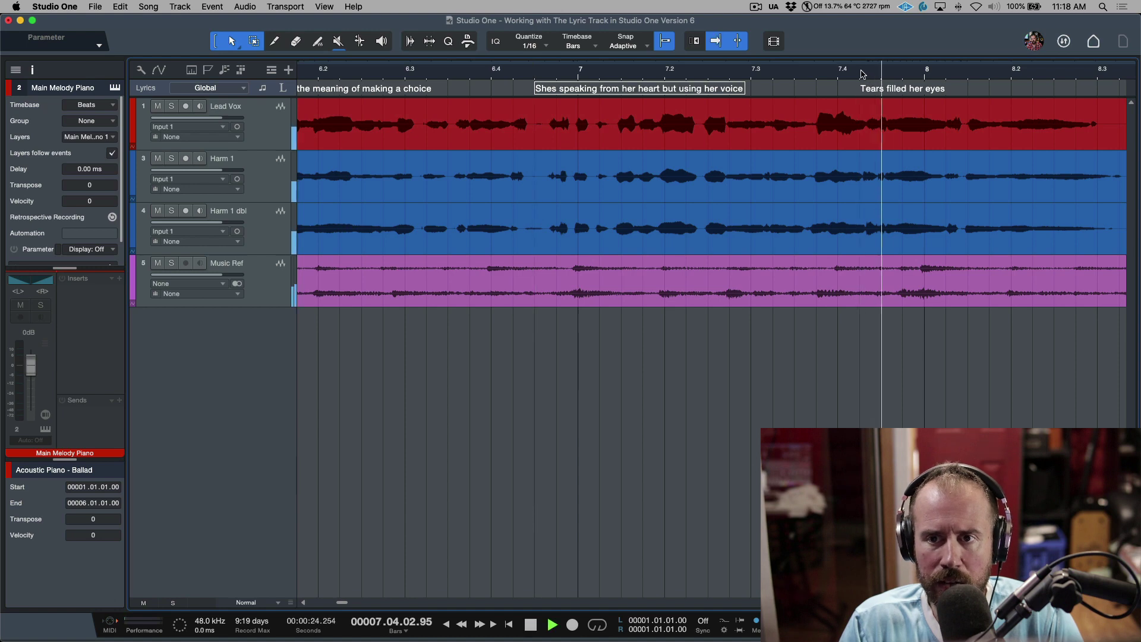
key("space")
left_click(881, 90)
left_click_drag(881, 90, 885, 89)
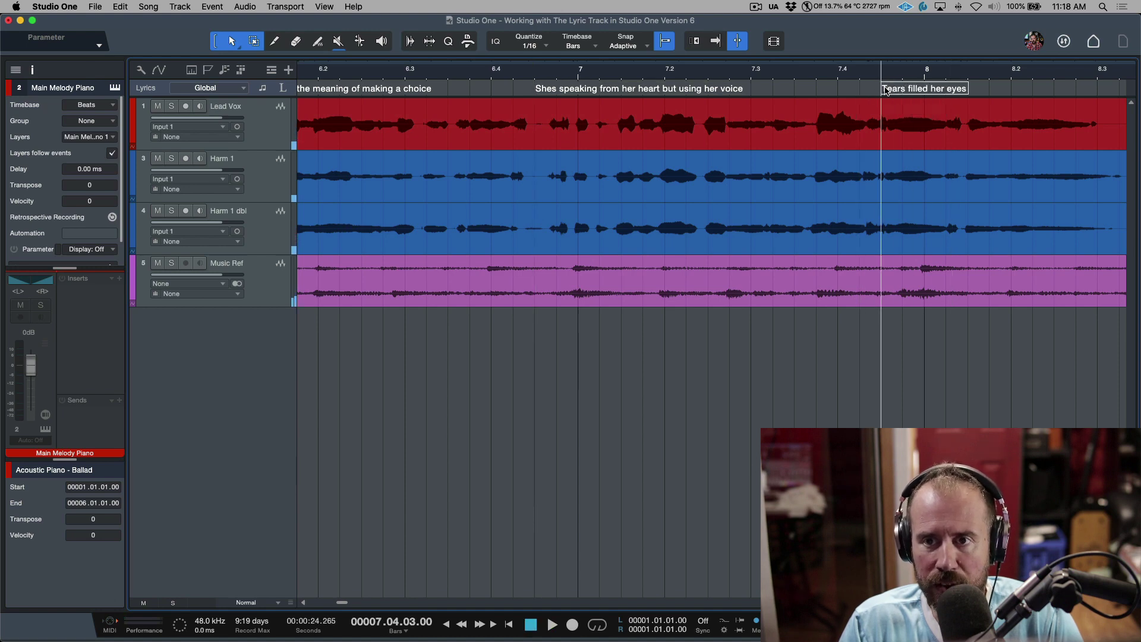
left_click(839, 81)
key("space")
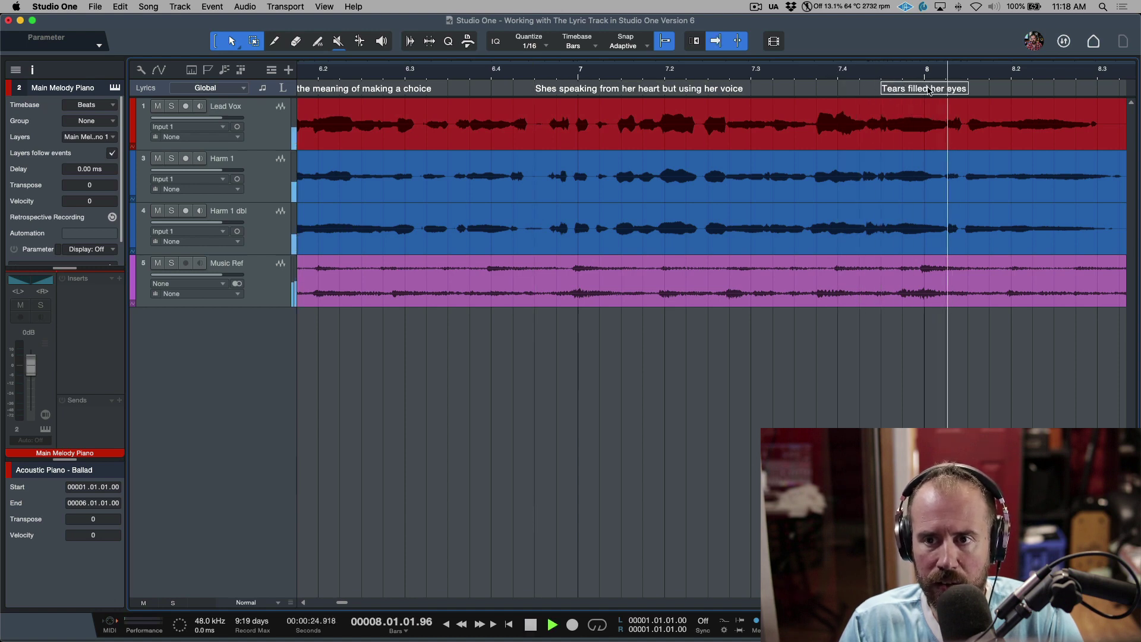
key("f")
key("space")
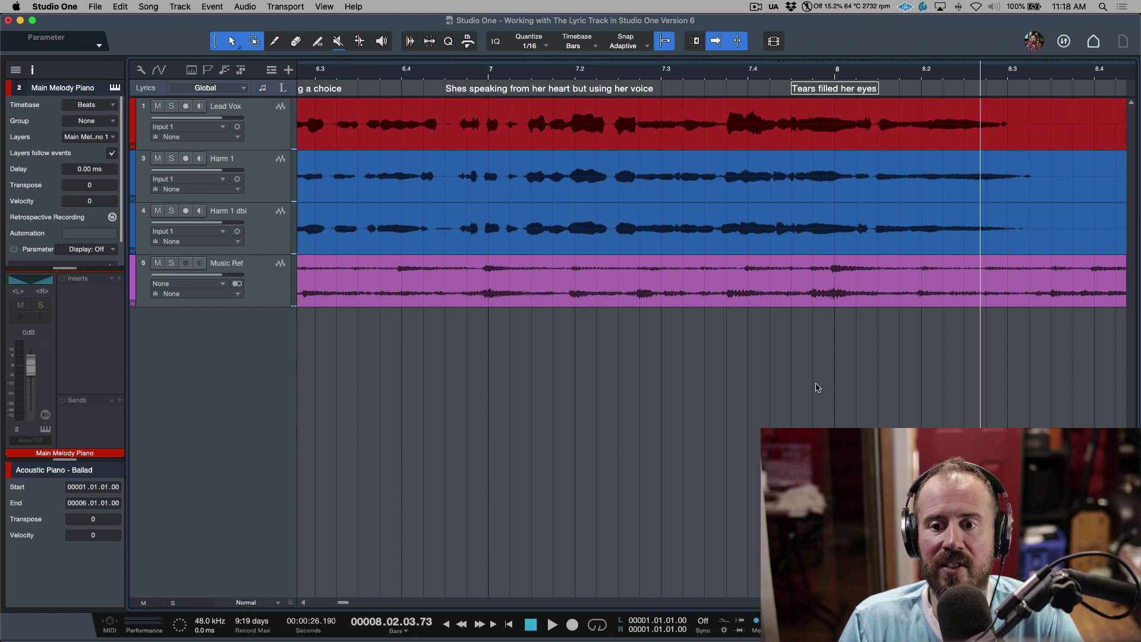
Step: Deselect the lyrics, zoom to fit the whole song with Z, and reopen the Lyrics Display
left_click(820, 440)
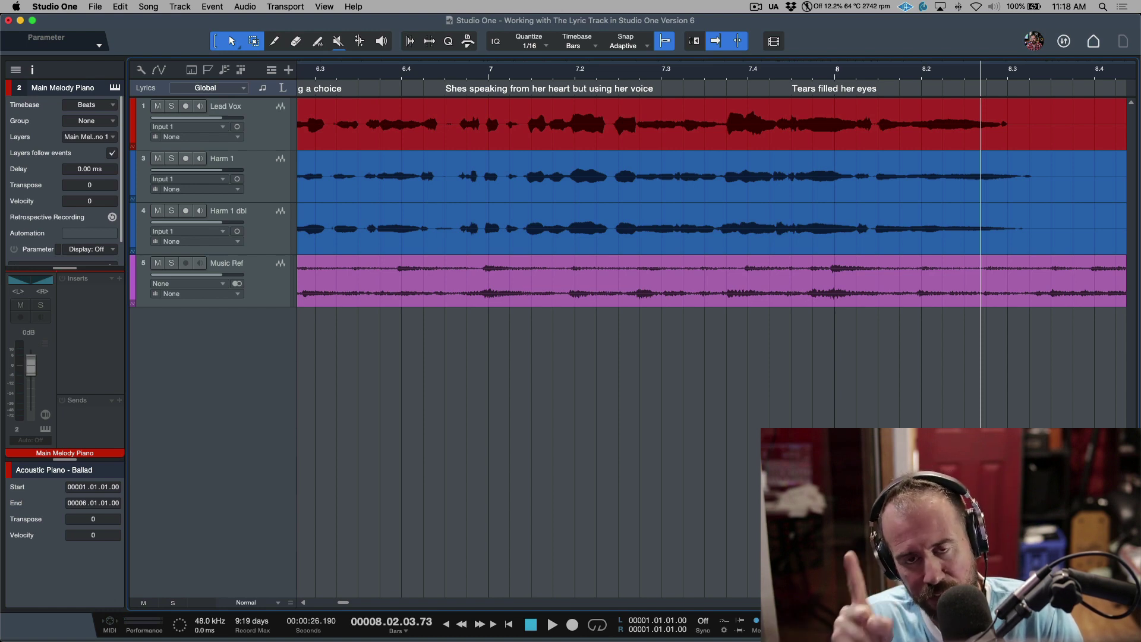
key("z")
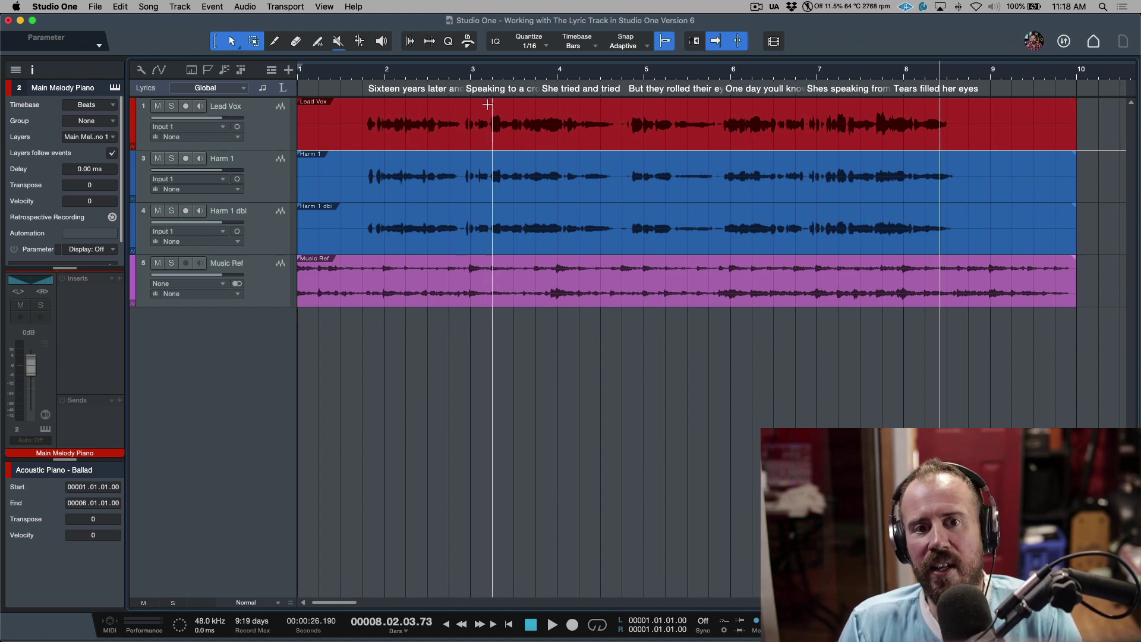
left_click(282, 88)
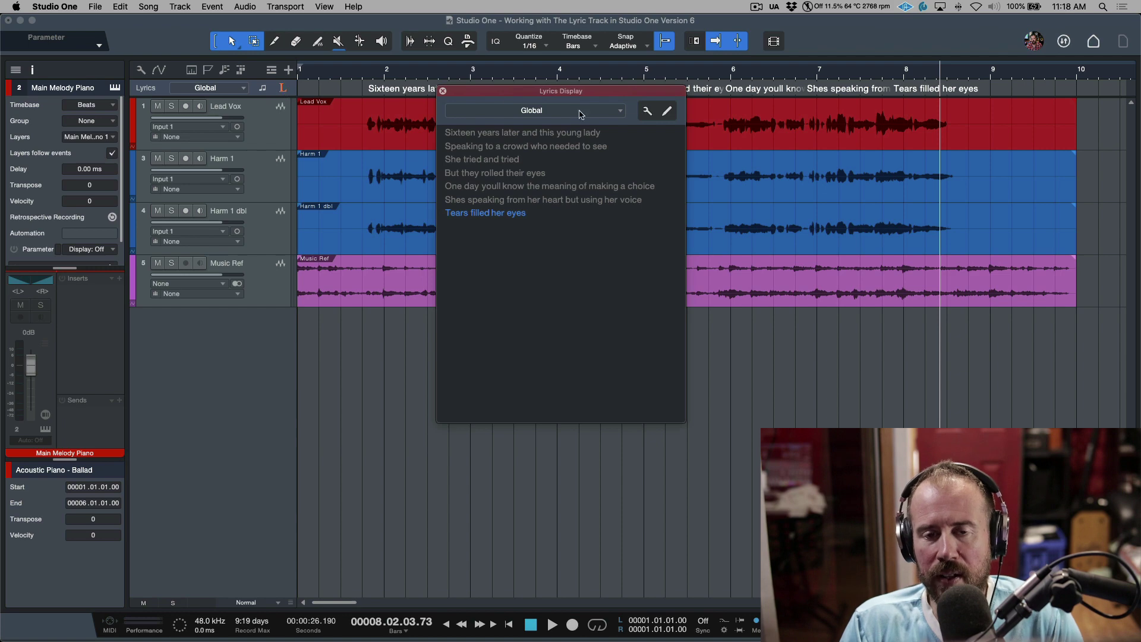
Step: Switch the Lyrics Display source to Main Melody Piano, back to Global, then open its settings
left_click(620, 114)
left_click(552, 139)
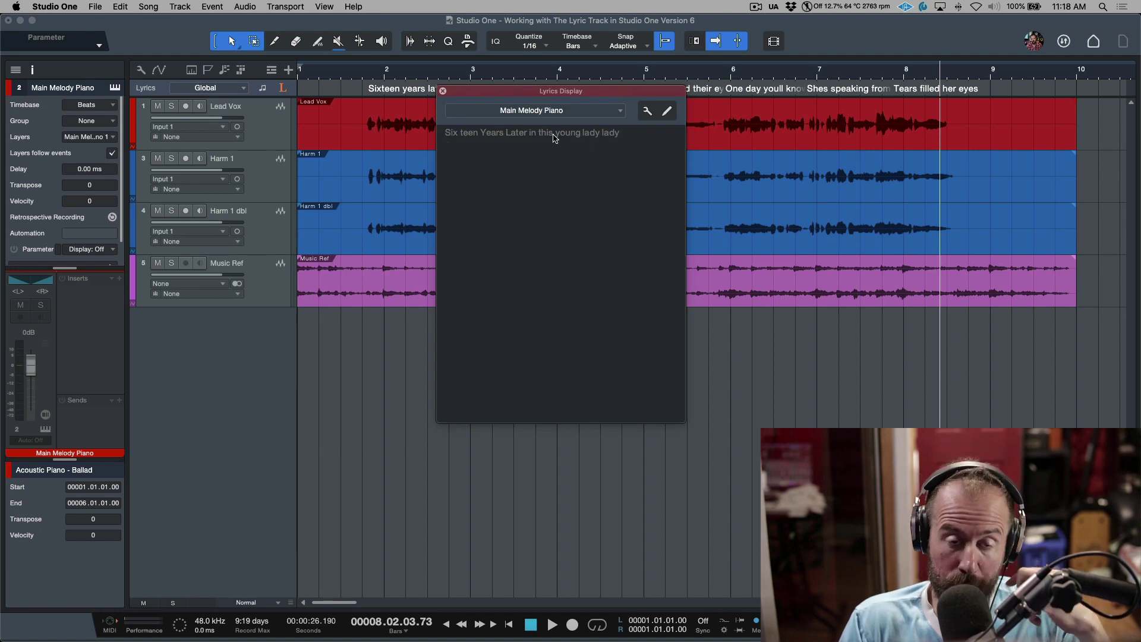
left_click(590, 114)
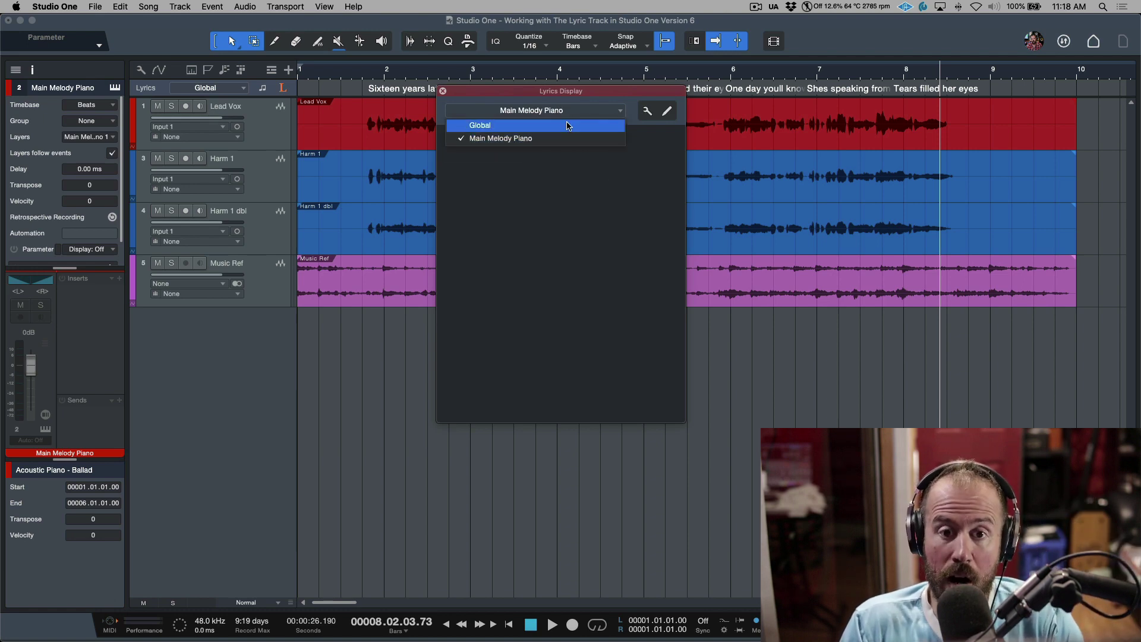
left_click(565, 123)
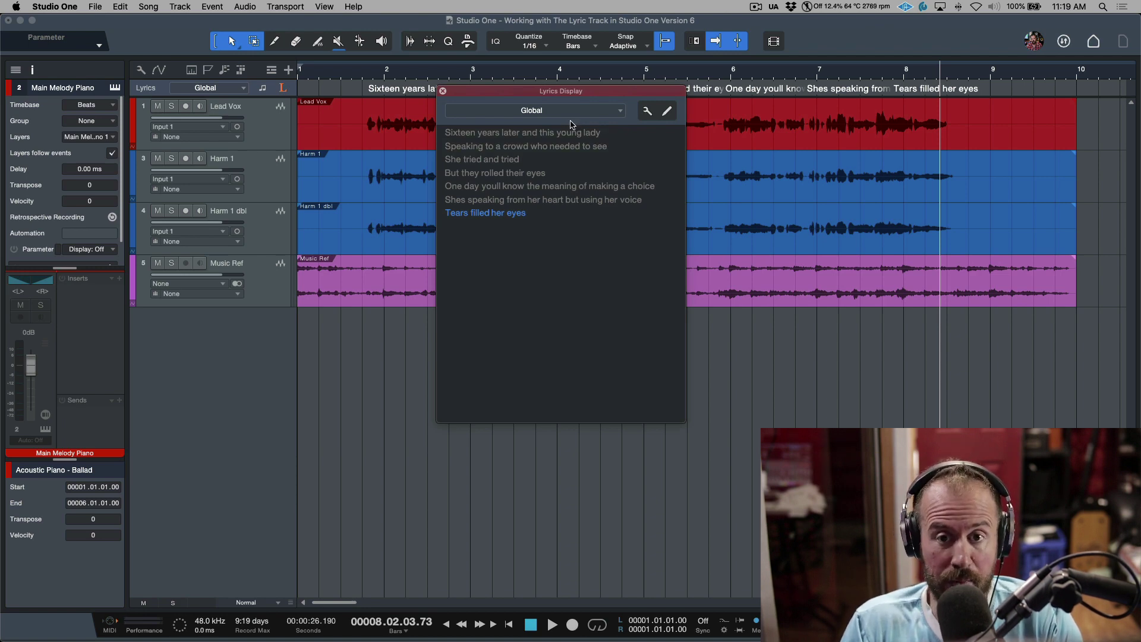
left_click(648, 112)
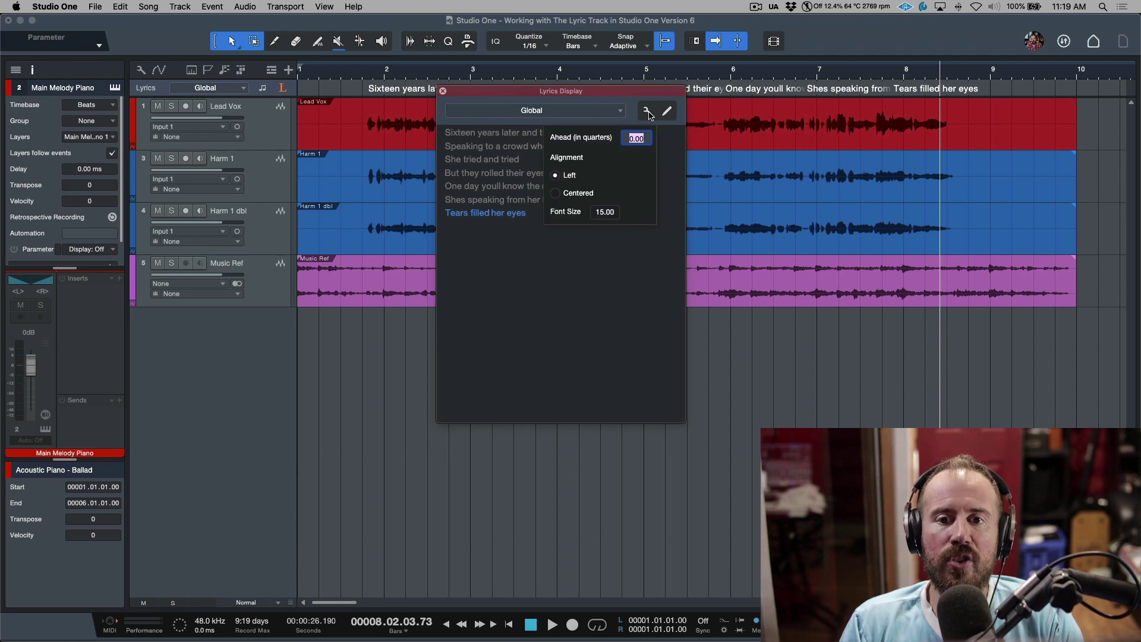
Step: Center the lyric alignment, raise font size to 20.50, and enlarge and reposition the display window
left_click(557, 194)
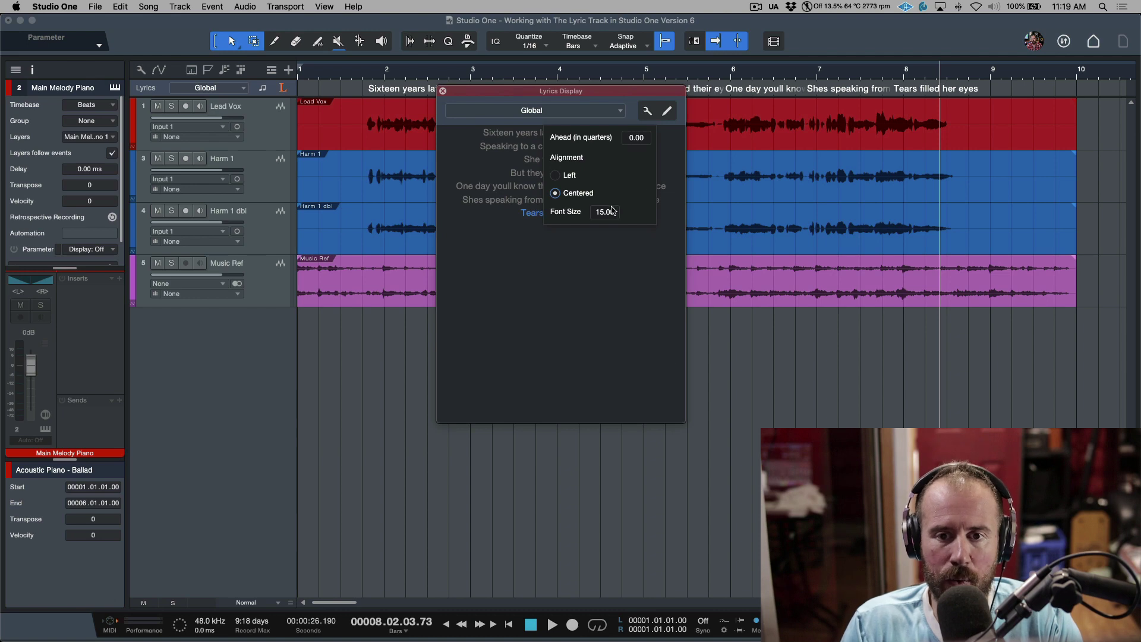
scroll(614, 217, "up", 1)
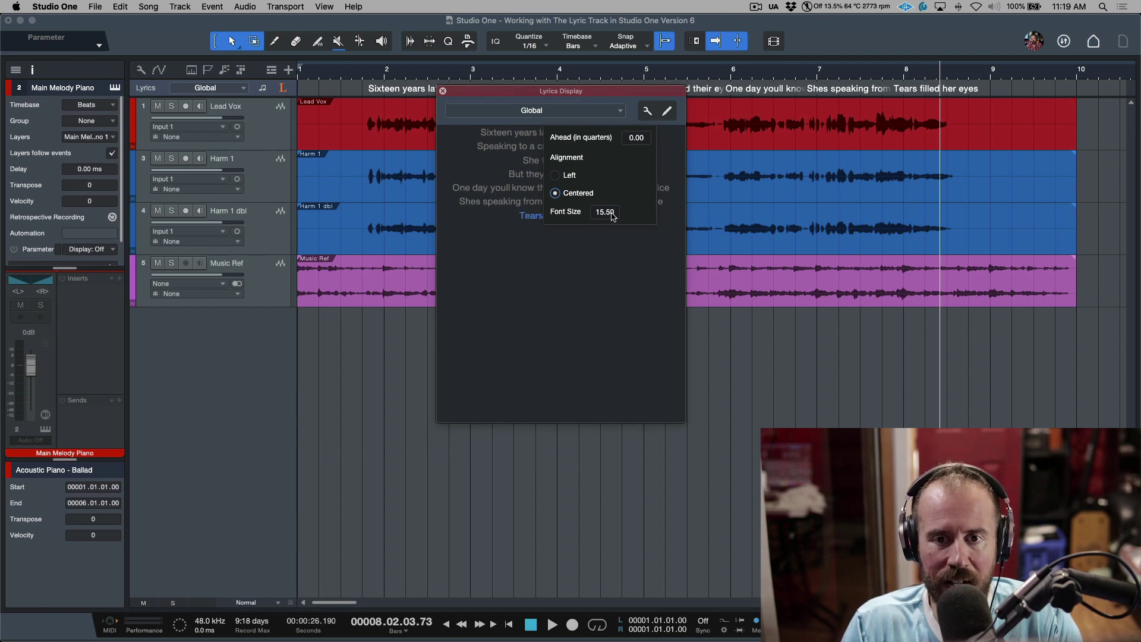
scroll(612, 211, "up", 5)
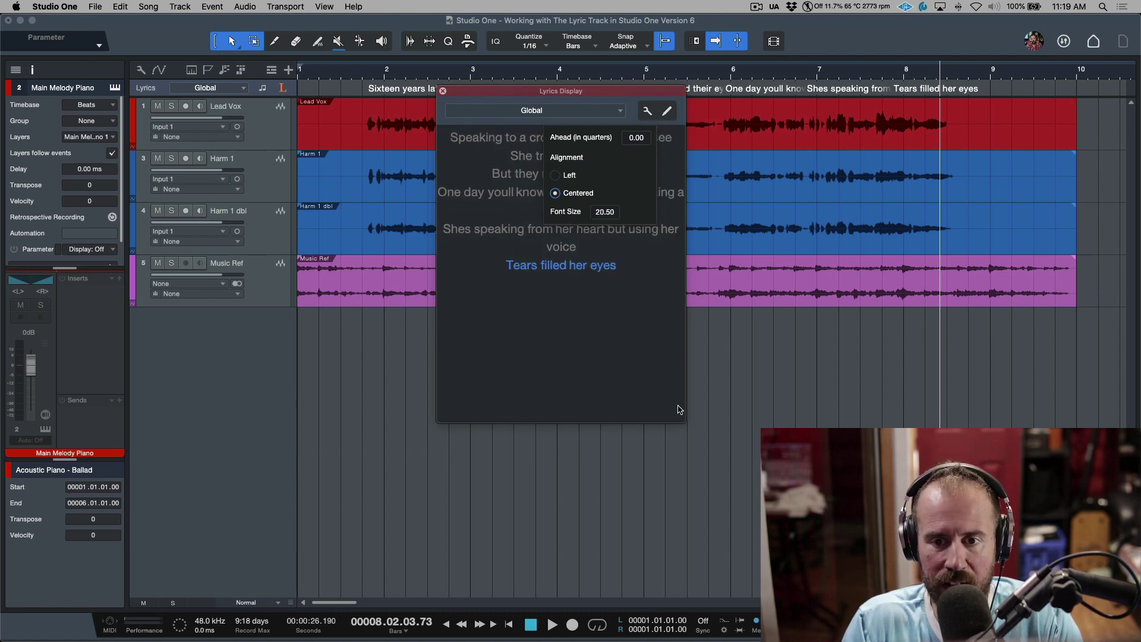
left_click_drag(681, 422, 813, 496)
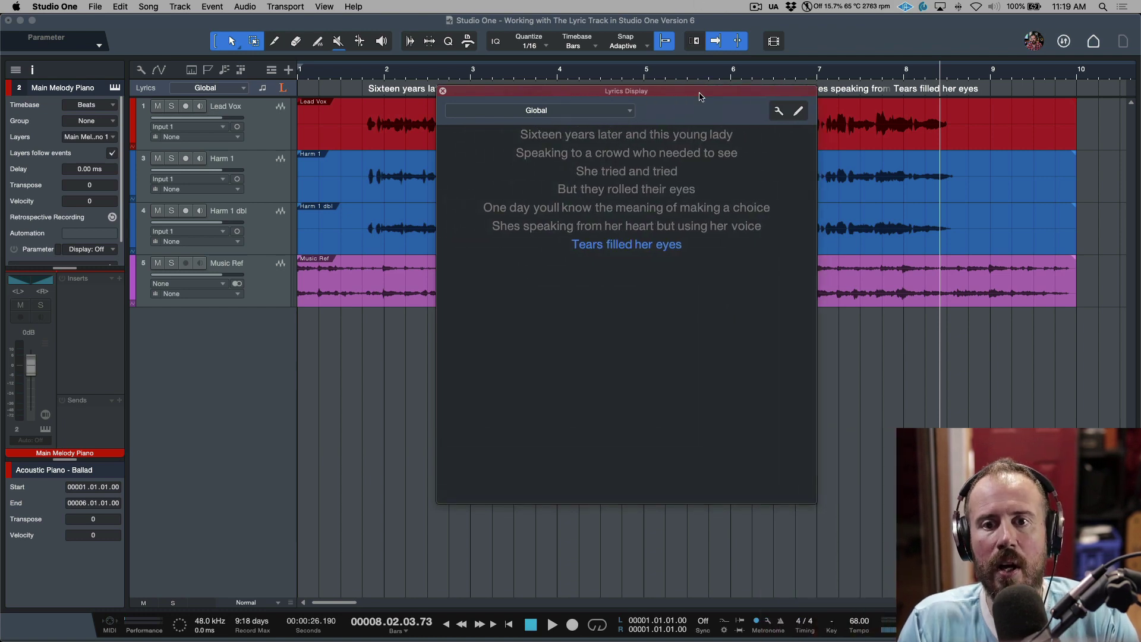
left_click_drag(701, 96, 632, 89)
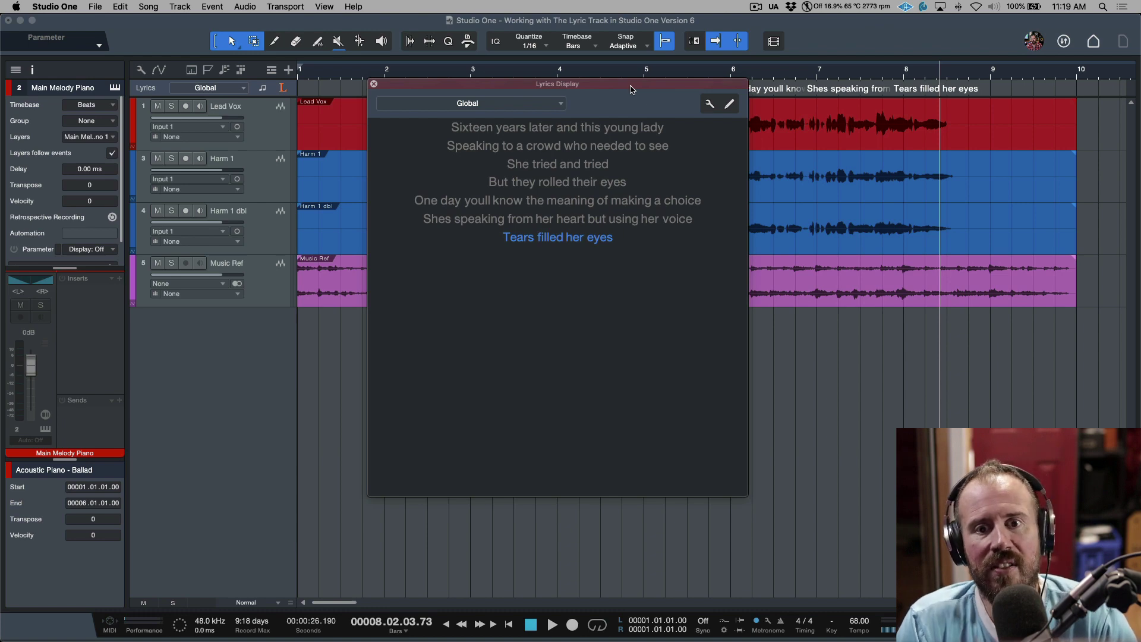
Step: Move the Lyrics Display lower and click through all seven lines, returning to 'One day youll know'
left_click_drag(618, 84, 629, 155)
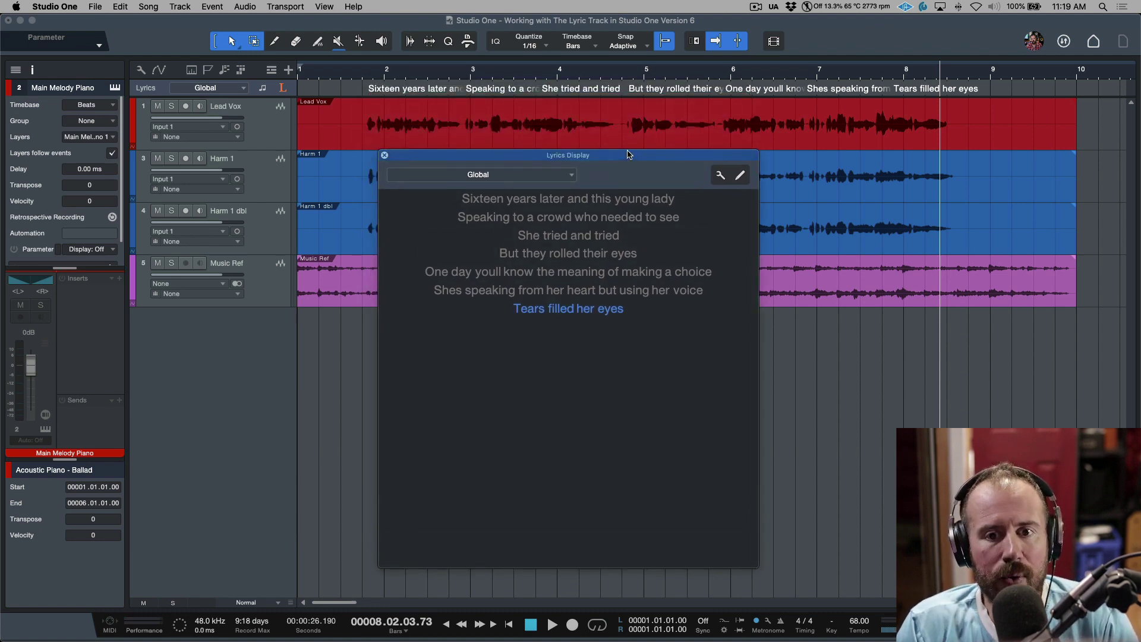
left_click(606, 200)
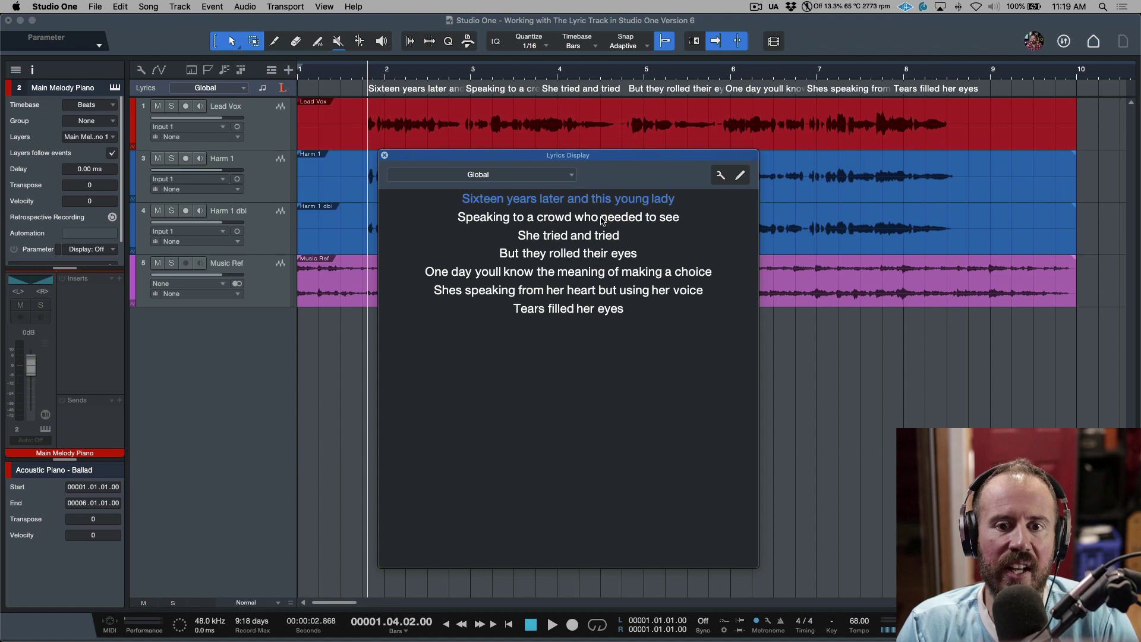
left_click(602, 220)
left_click(597, 238)
left_click(597, 255)
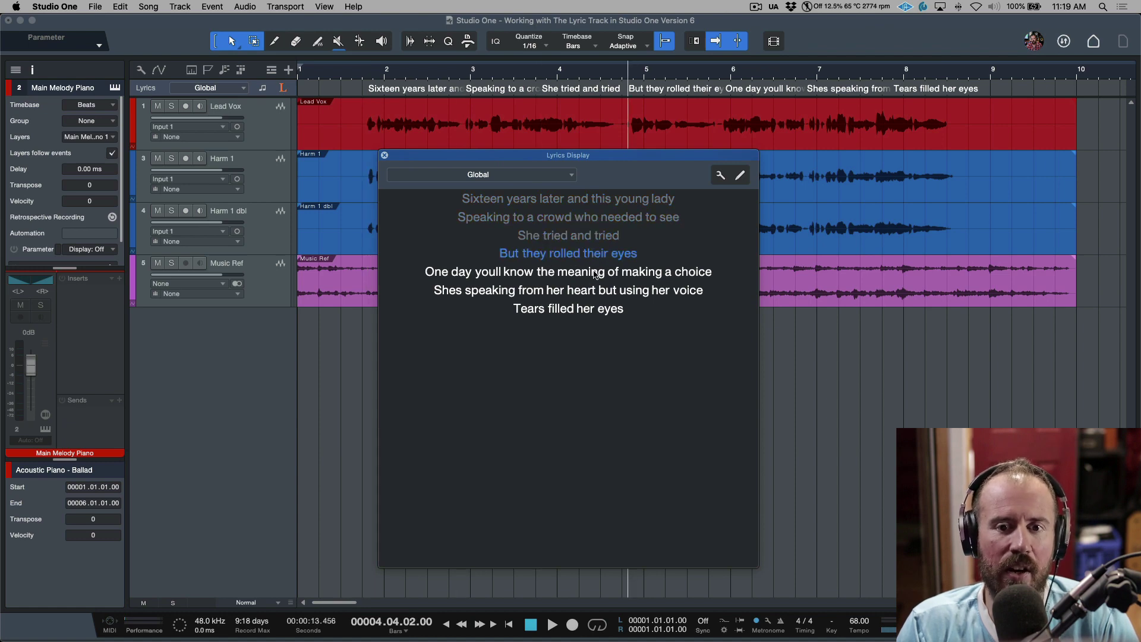
left_click(594, 272)
left_click(594, 291)
left_click(591, 311)
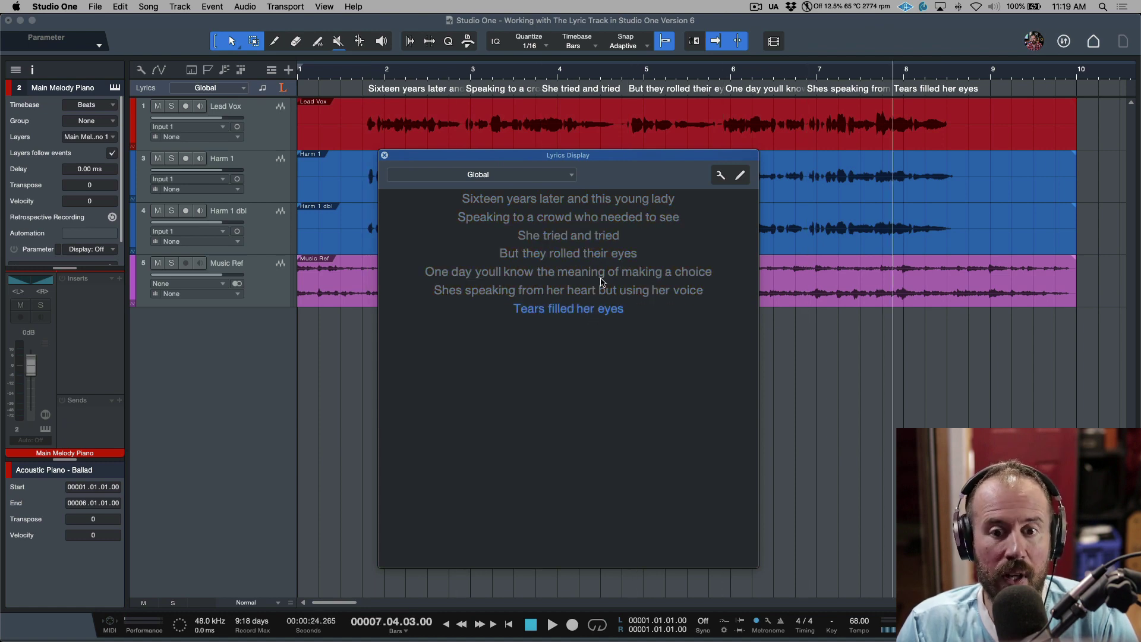
left_click(603, 274)
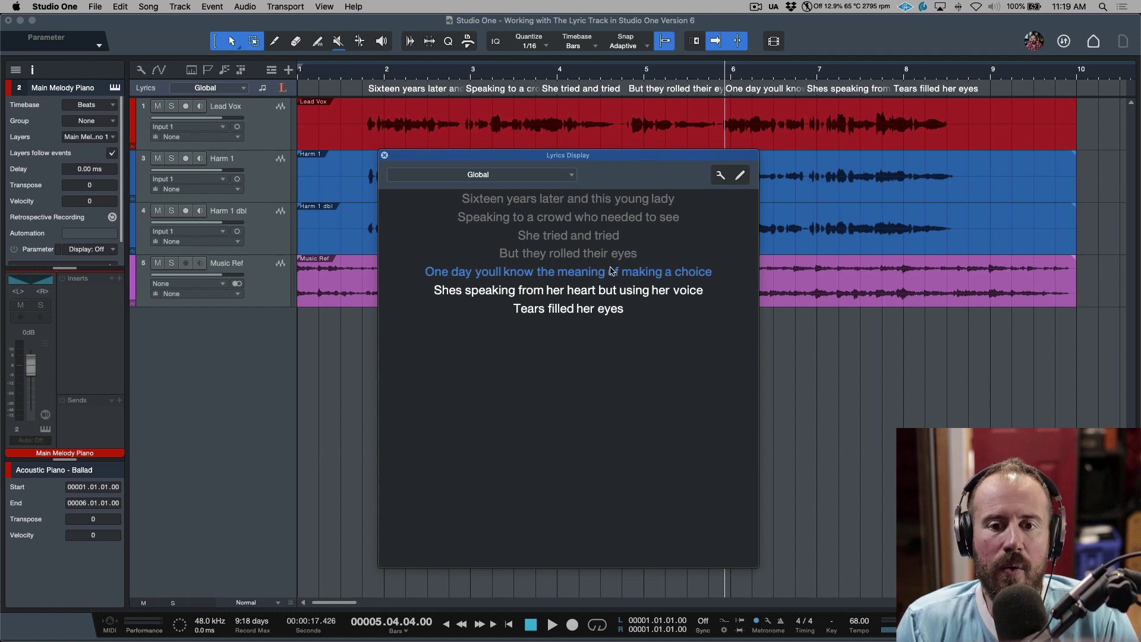
Step: Step through the lines again from the first, ending on 'One day youll know' at 5.04.04
left_click(738, 46)
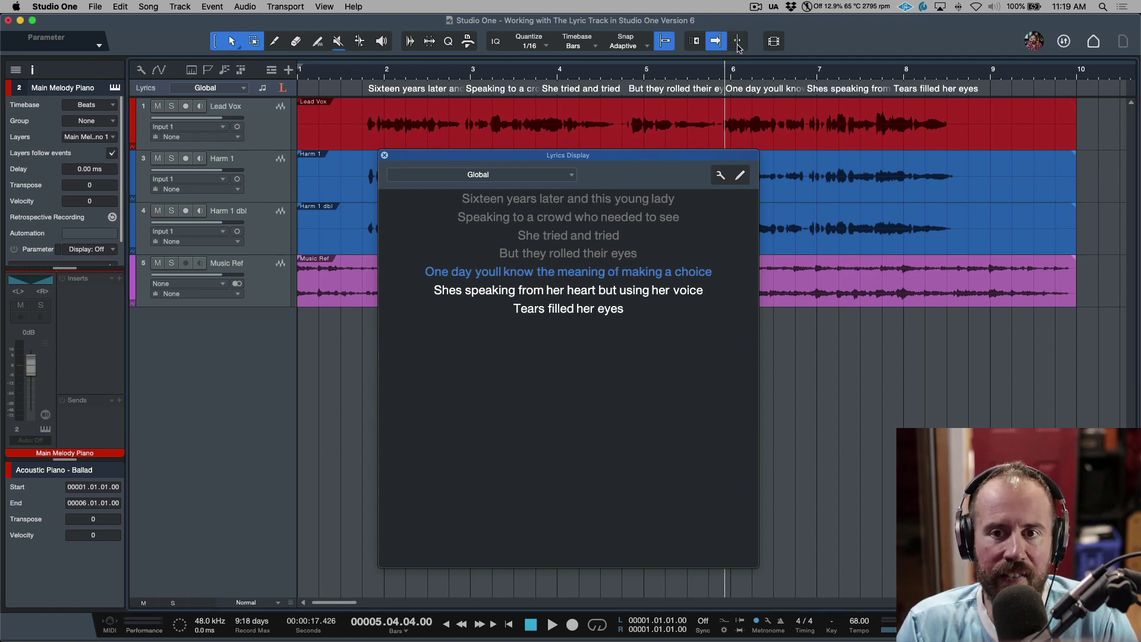
left_click(594, 203)
left_click(592, 221)
left_click(587, 237)
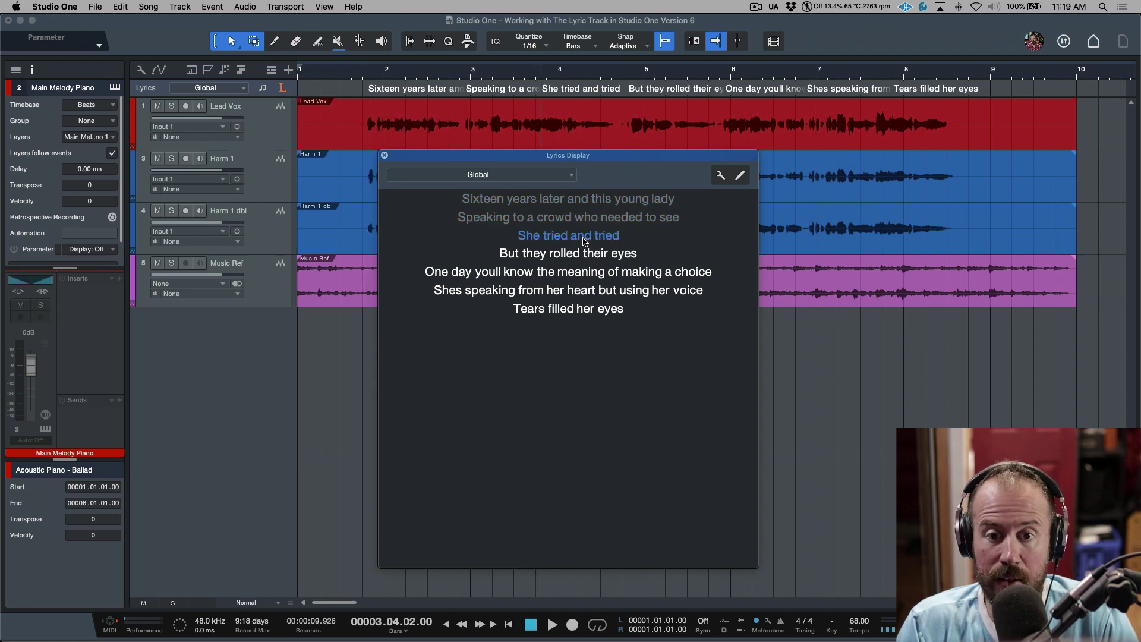
left_click(587, 256)
left_click(587, 277)
left_click(743, 47)
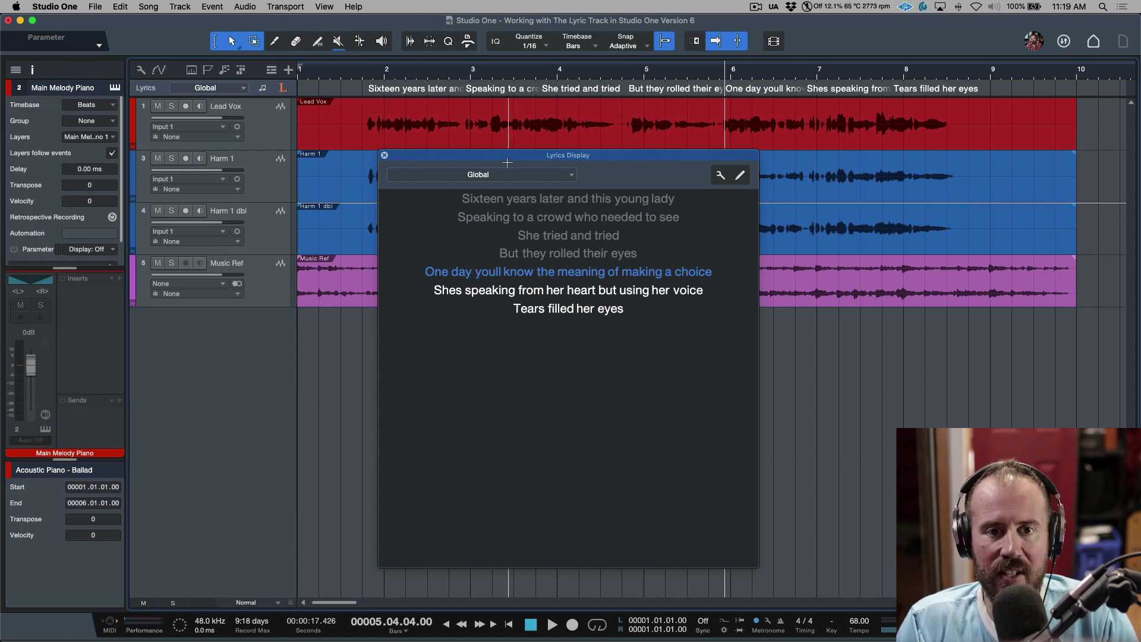
Step: Show the Arranger track and draw a one-bar Intro section over bar 1
key("shift+a")
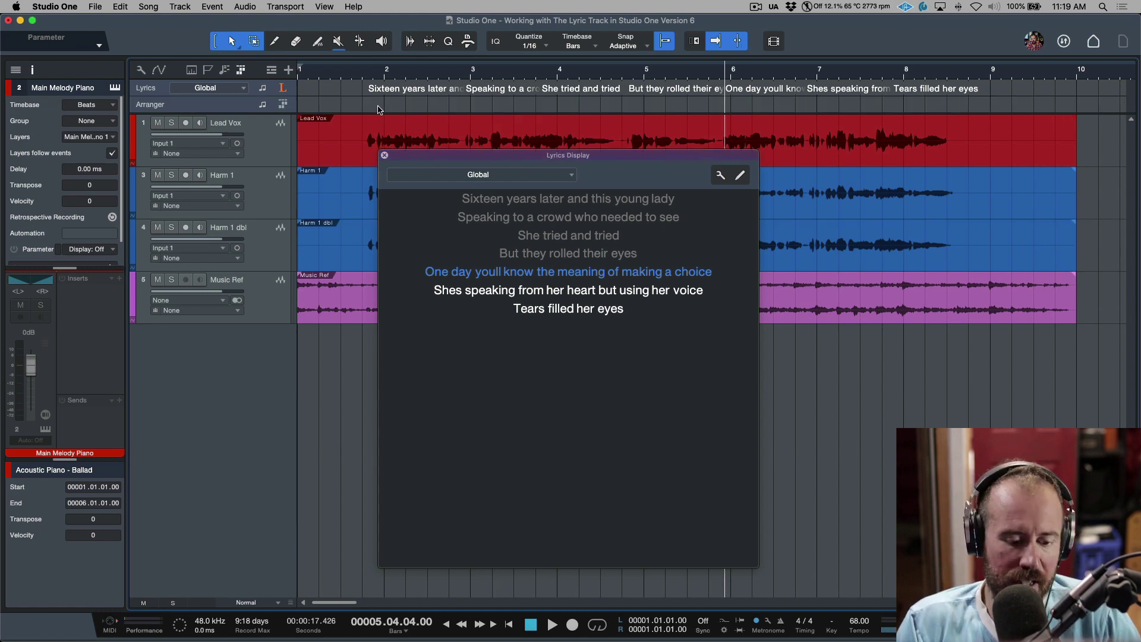
left_click_drag(309, 100, 999, 100)
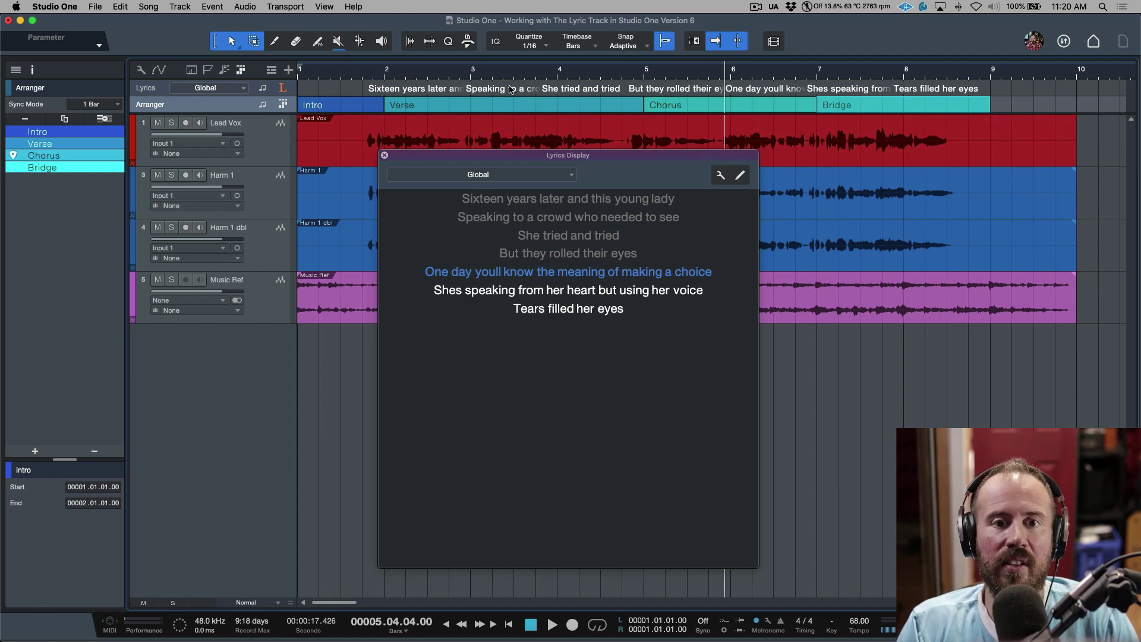
left_click(386, 71)
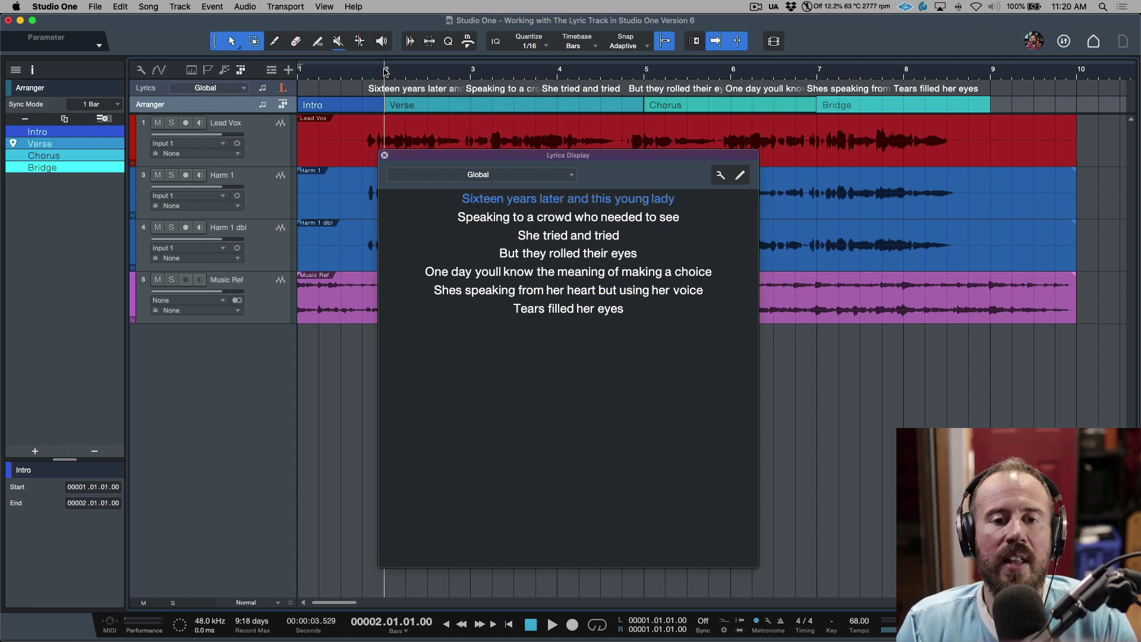
Step: Play from near bar 3 to check lyrics, jump to 'One day youll know', and close the Lyrics Display
left_click(498, 138)
key("space")
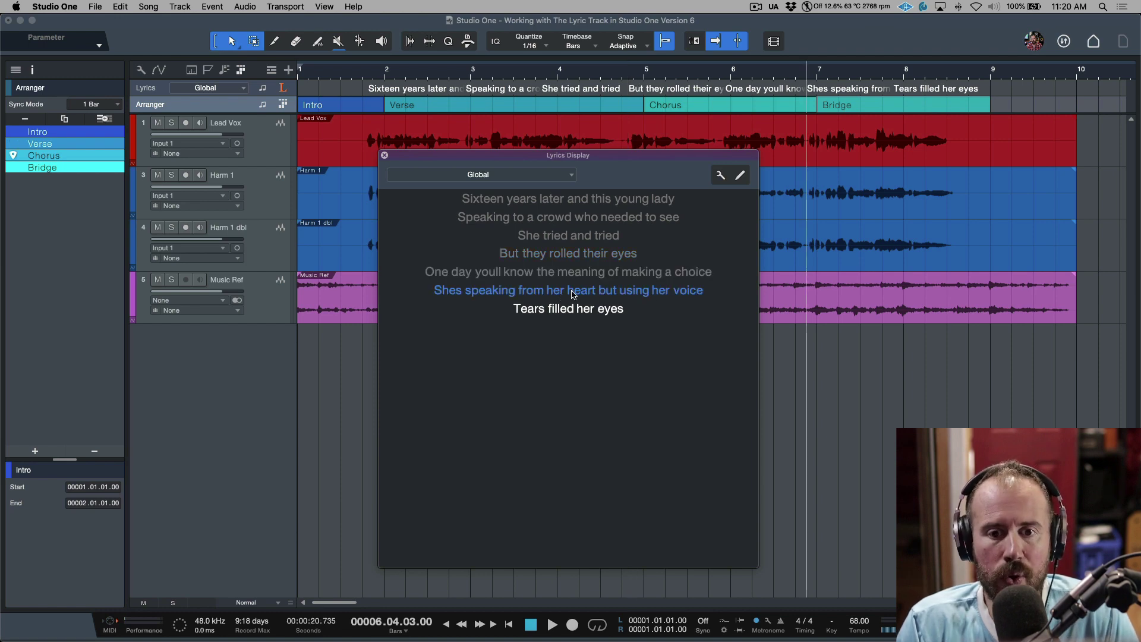
left_click(586, 275)
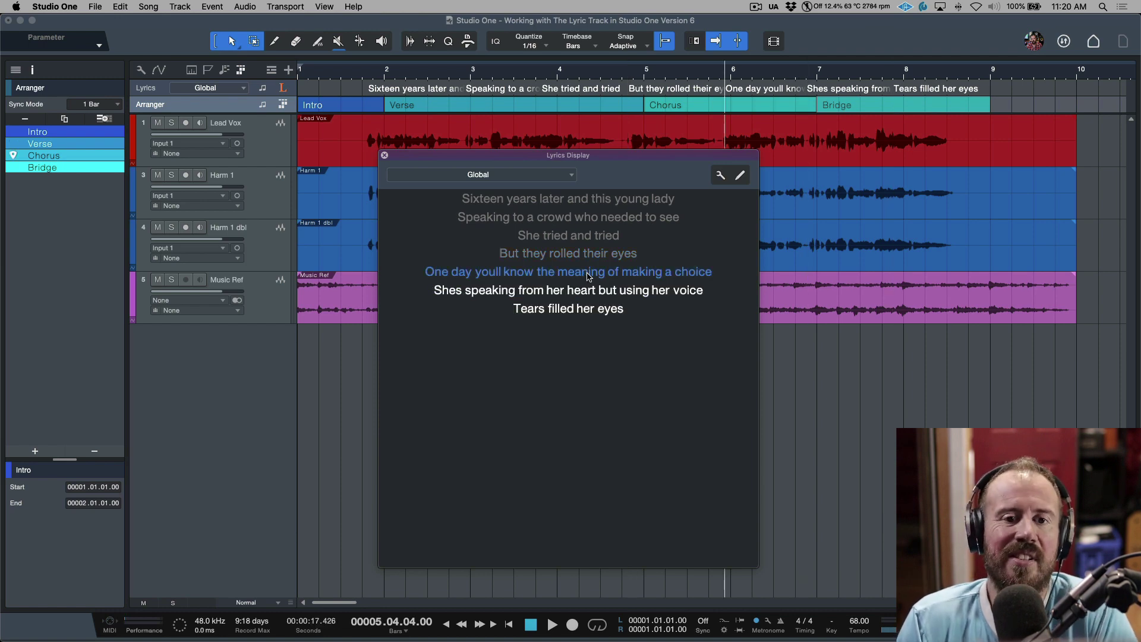
left_click(385, 156)
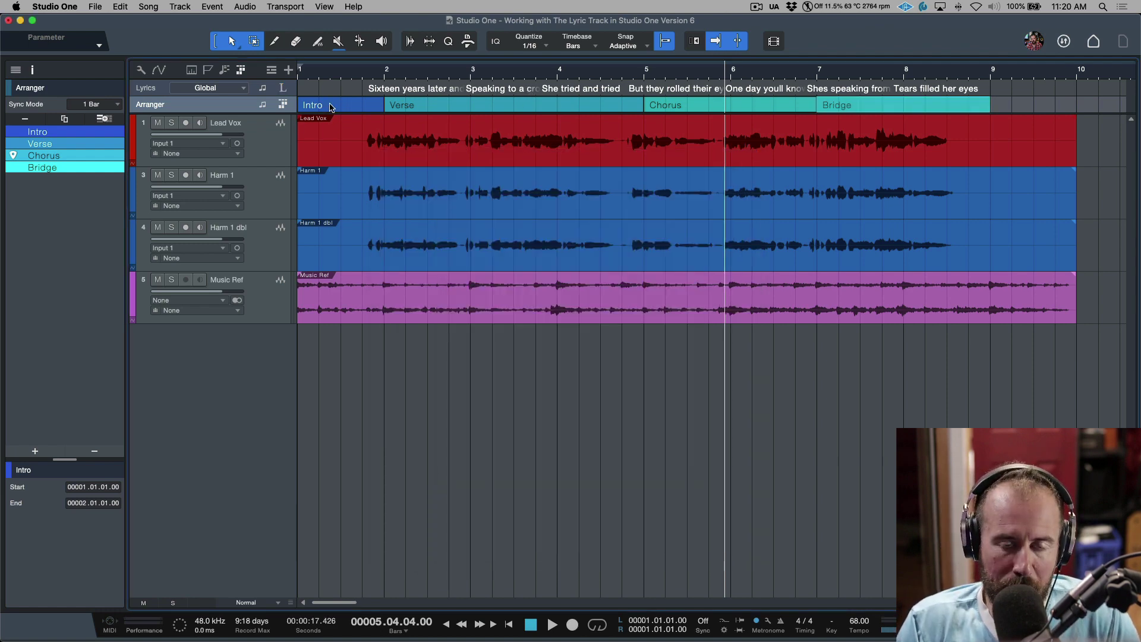
Step: Create Start, Verse, Chorus and Bridge markers from arranger sections, then zoom in and select 'But they rolled their eyes'
right_click(371, 107)
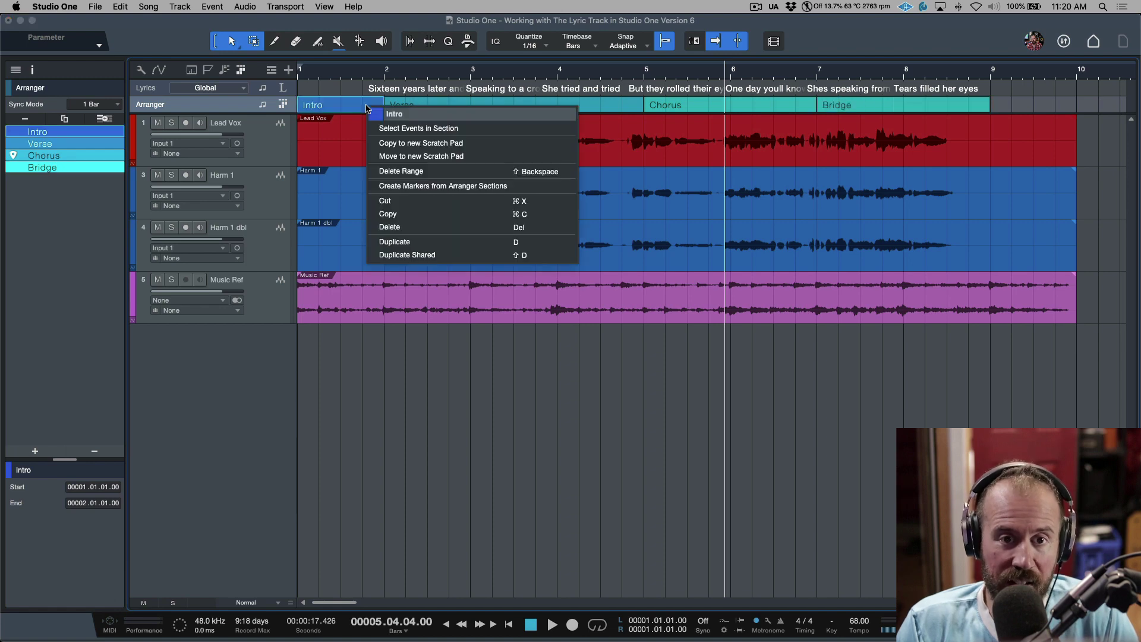
left_click(426, 186)
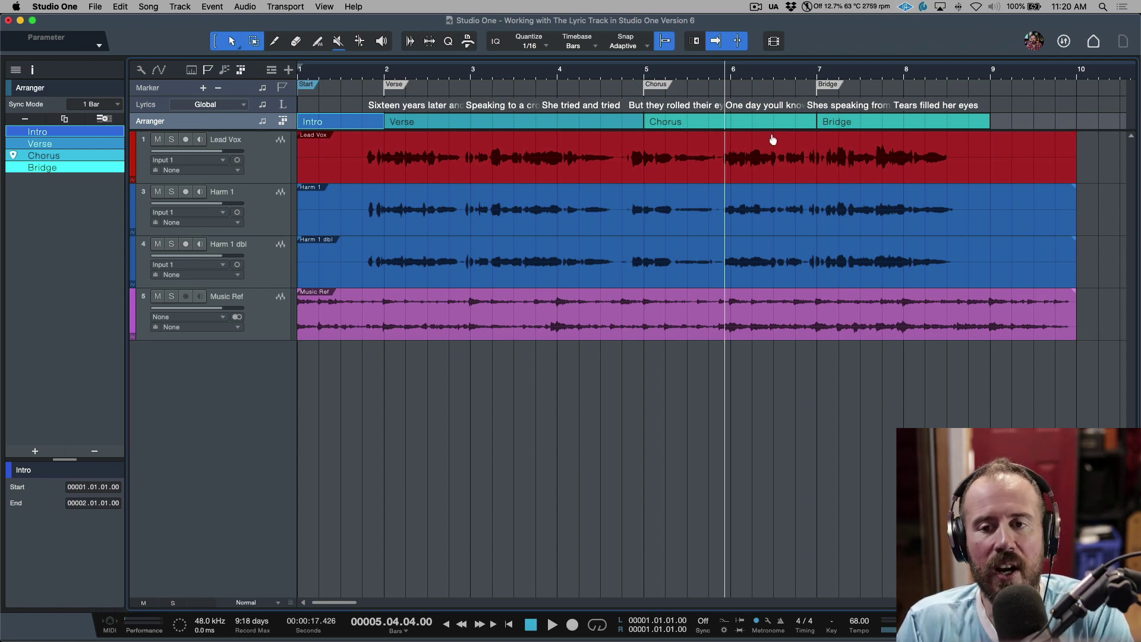
key("e")
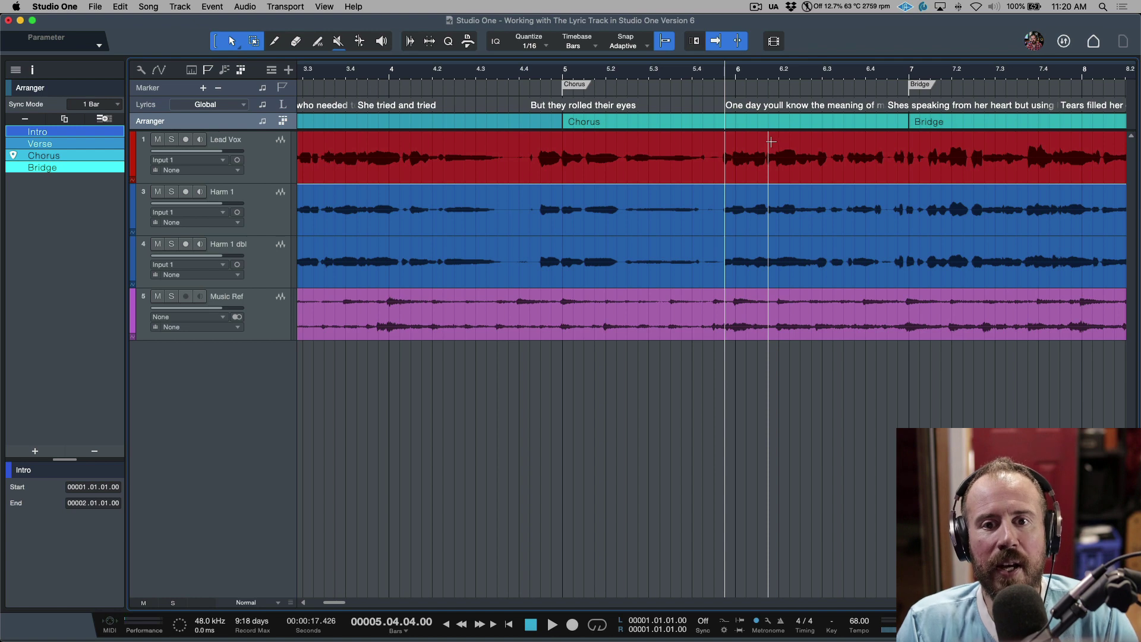
left_click(621, 106)
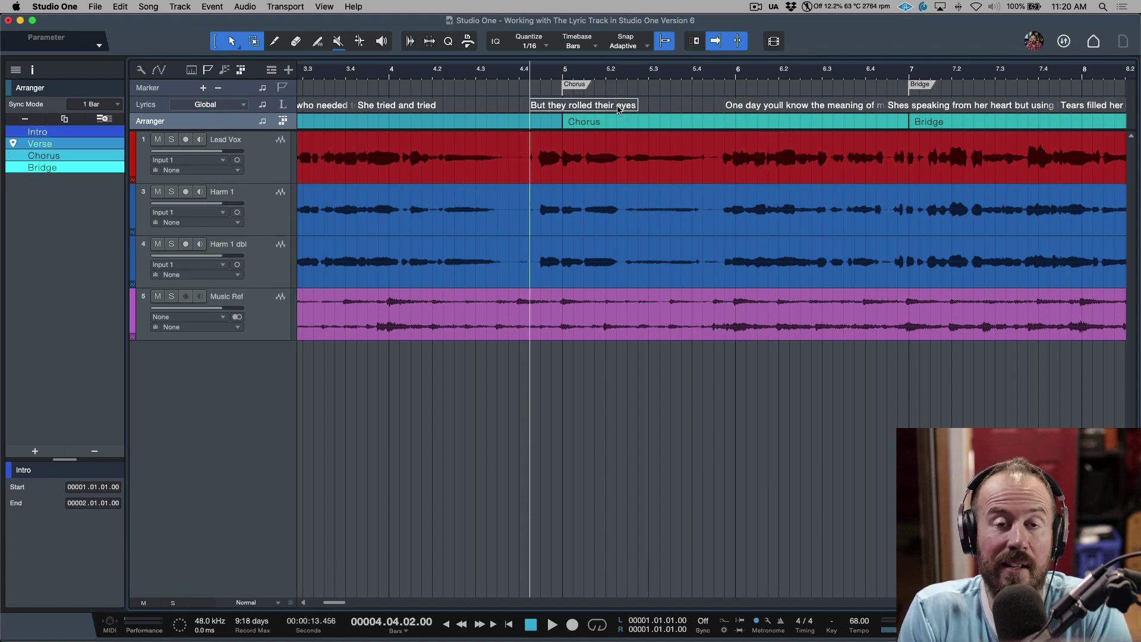
Step: Zoom out with W so bars 1–20 fit across the arrangement
key("w")
key("w")
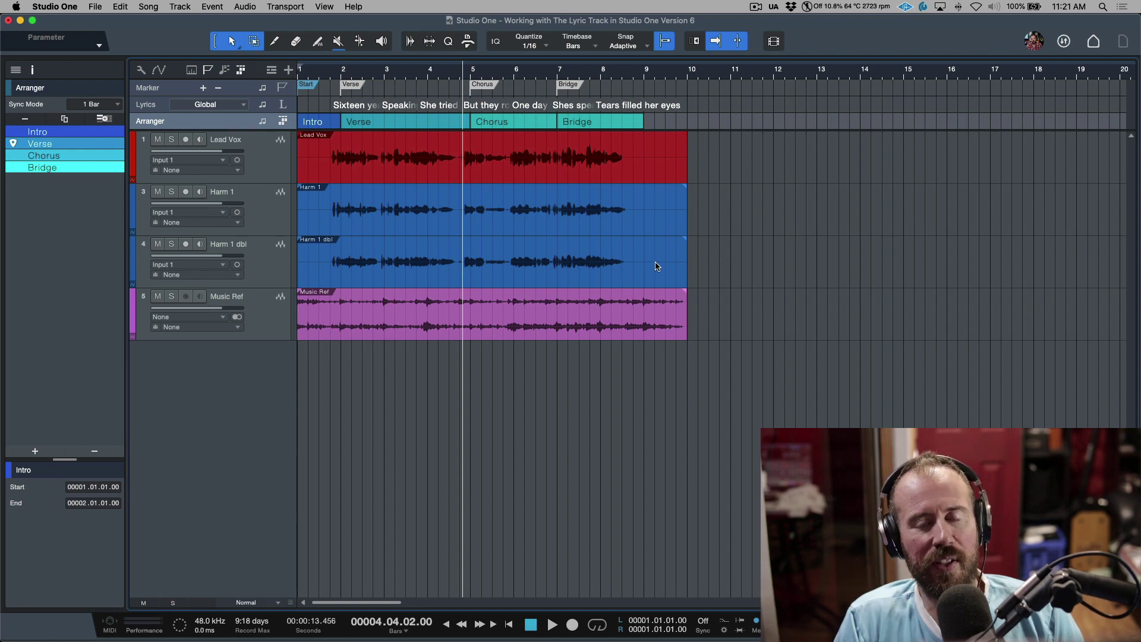
Step: Reopen the Lyrics Display and set its Ahead offset to 0.50 quarters
left_click(282, 106)
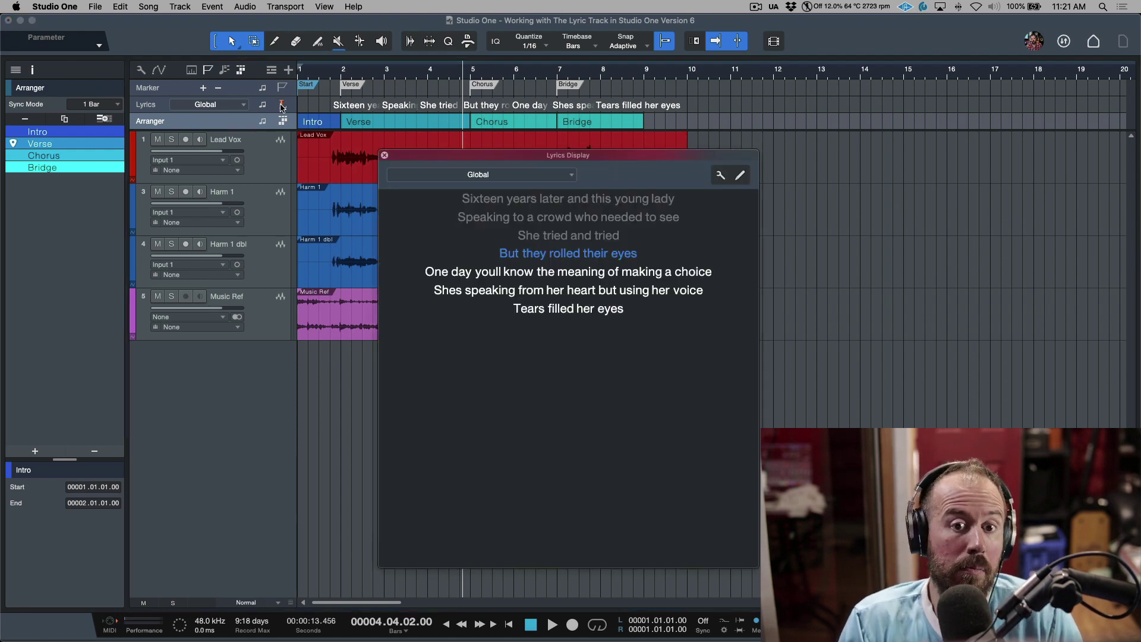
left_click(720, 176)
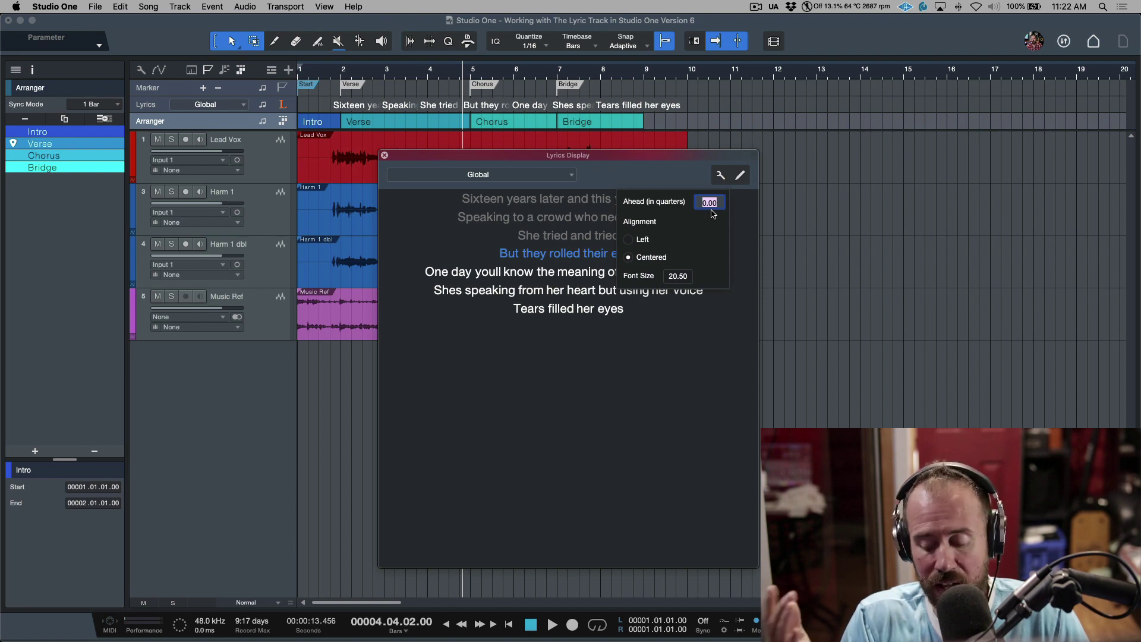
type(".5")
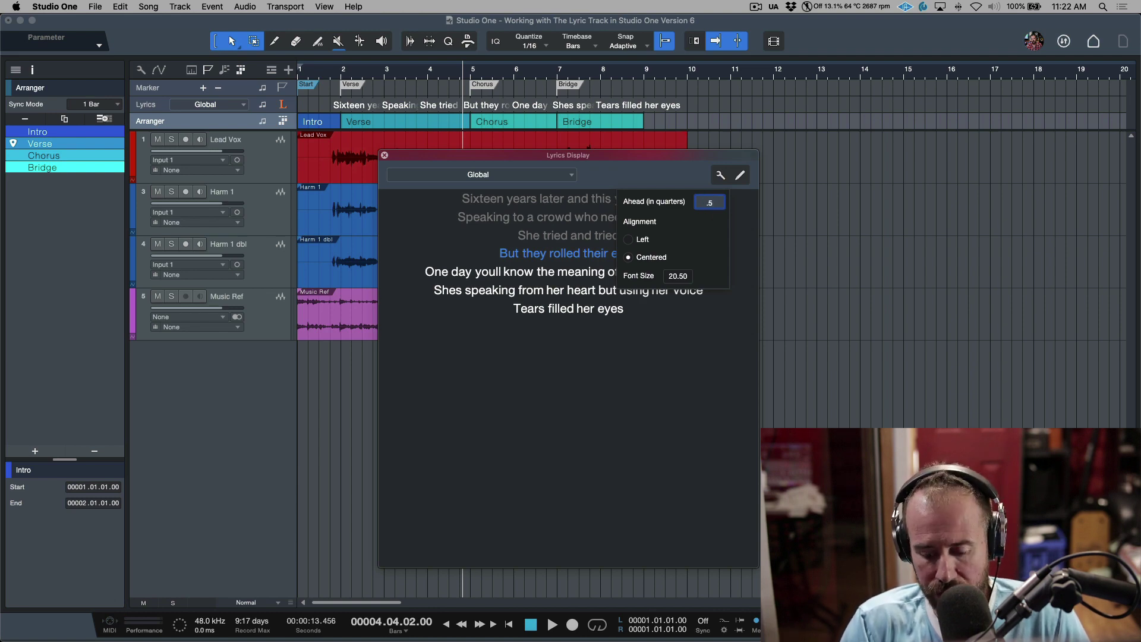
key("Return")
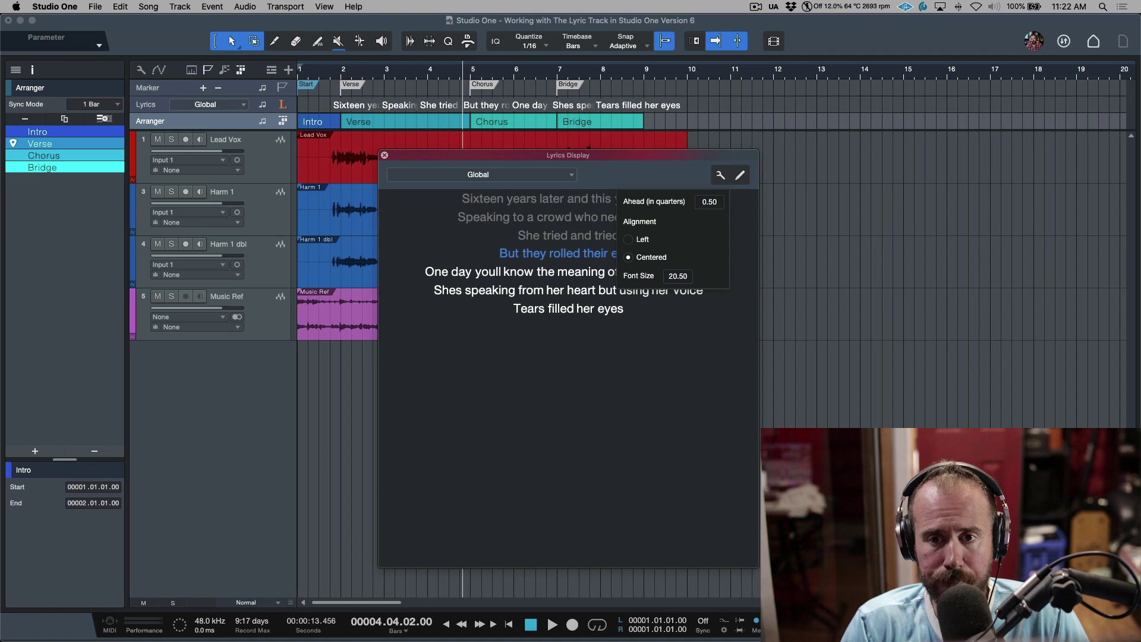
Step: Play the song from the start to check the lyric lead-ahead, then stop
left_click(323, 74)
left_click(324, 75)
key("space")
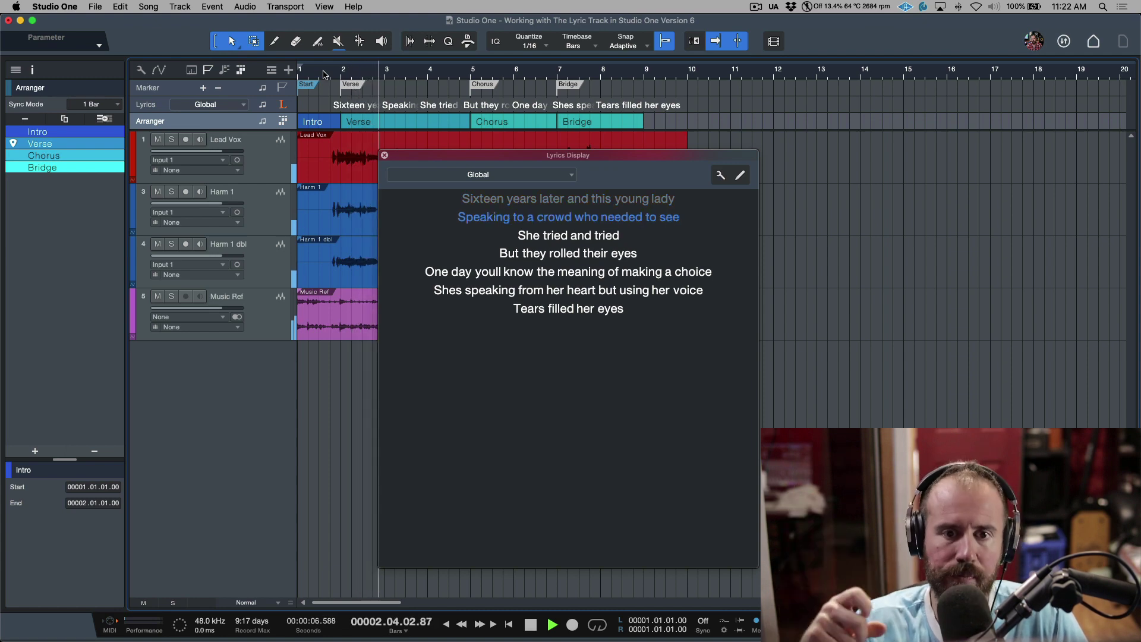
key("space")
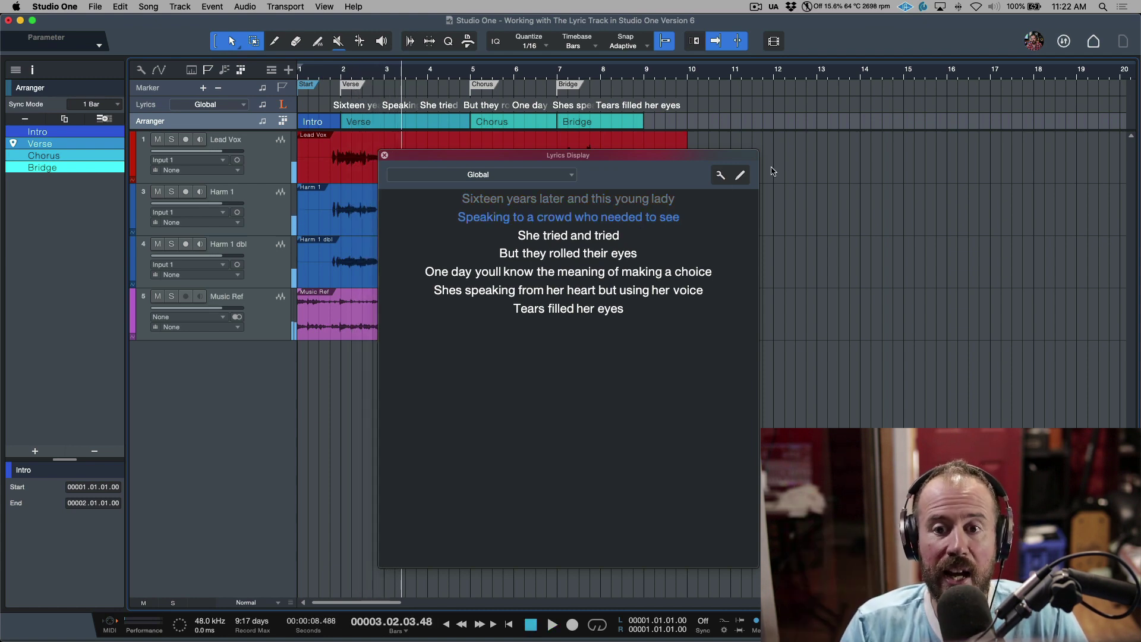
Step: Set the lyric Ahead offset to 1.00 quarter, step through the first three lyric events, and confirm the setting
left_click(720, 175)
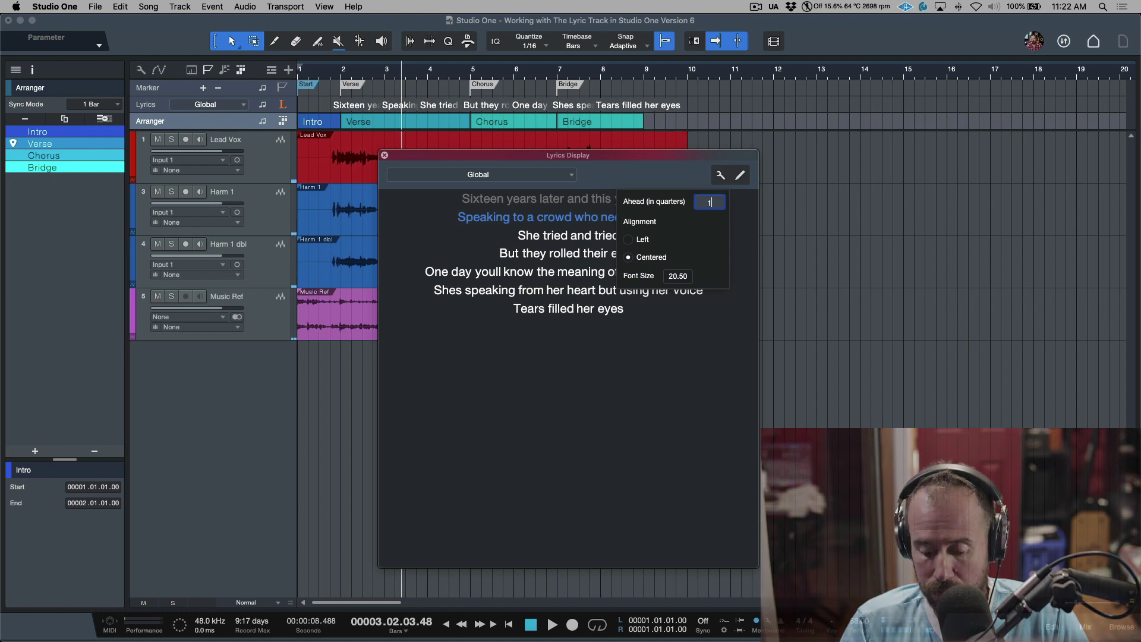
key("Return")
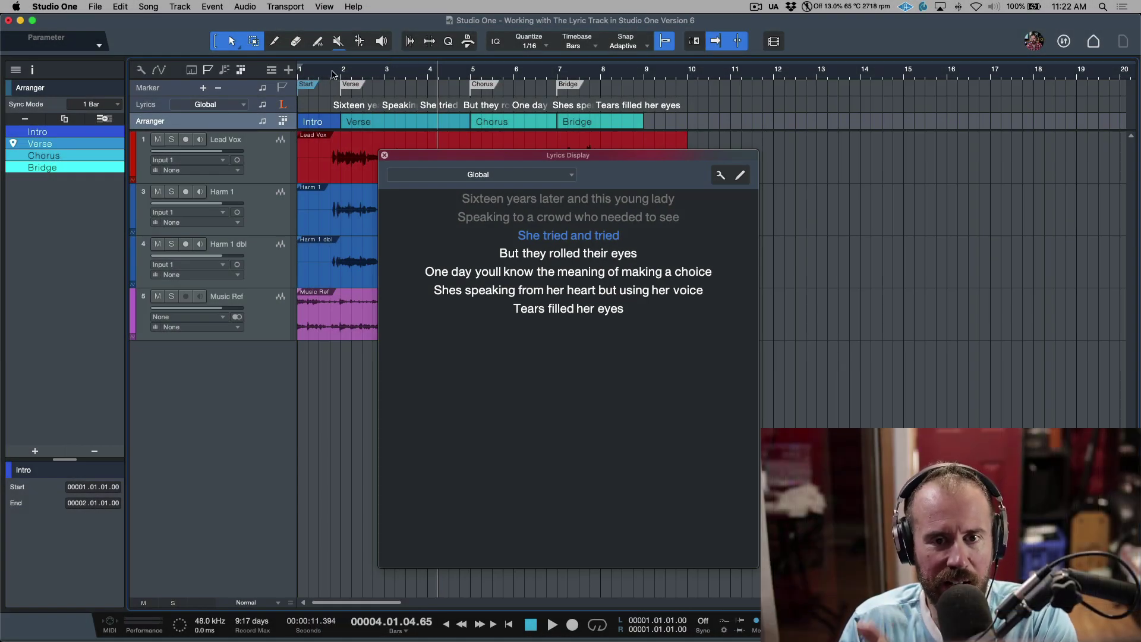
left_click(357, 110)
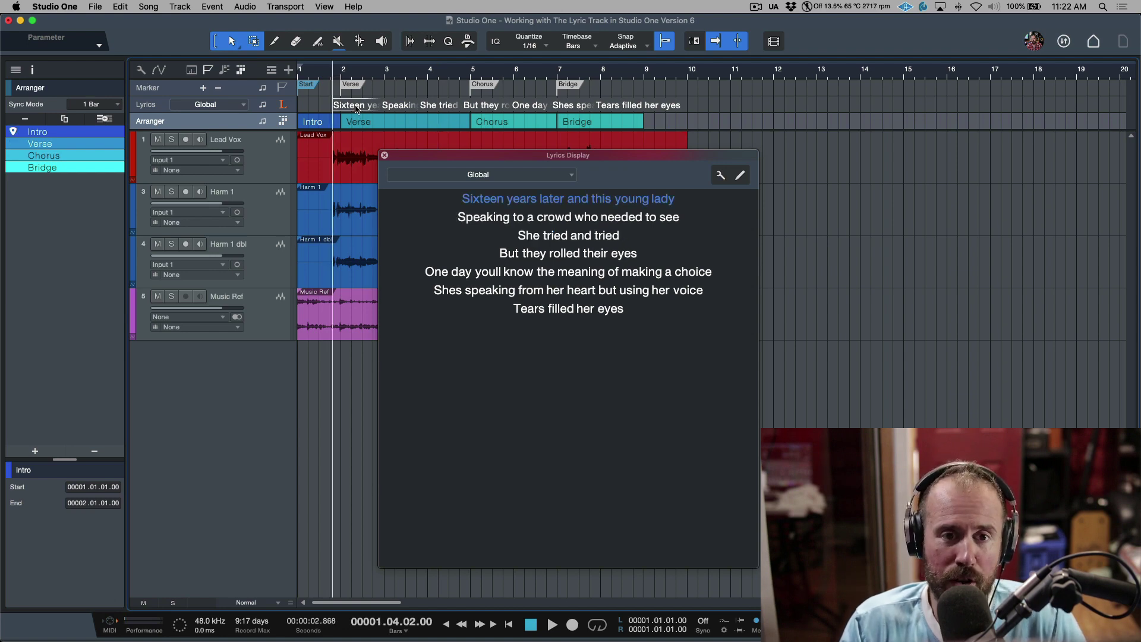
left_click(403, 109)
left_click(442, 108)
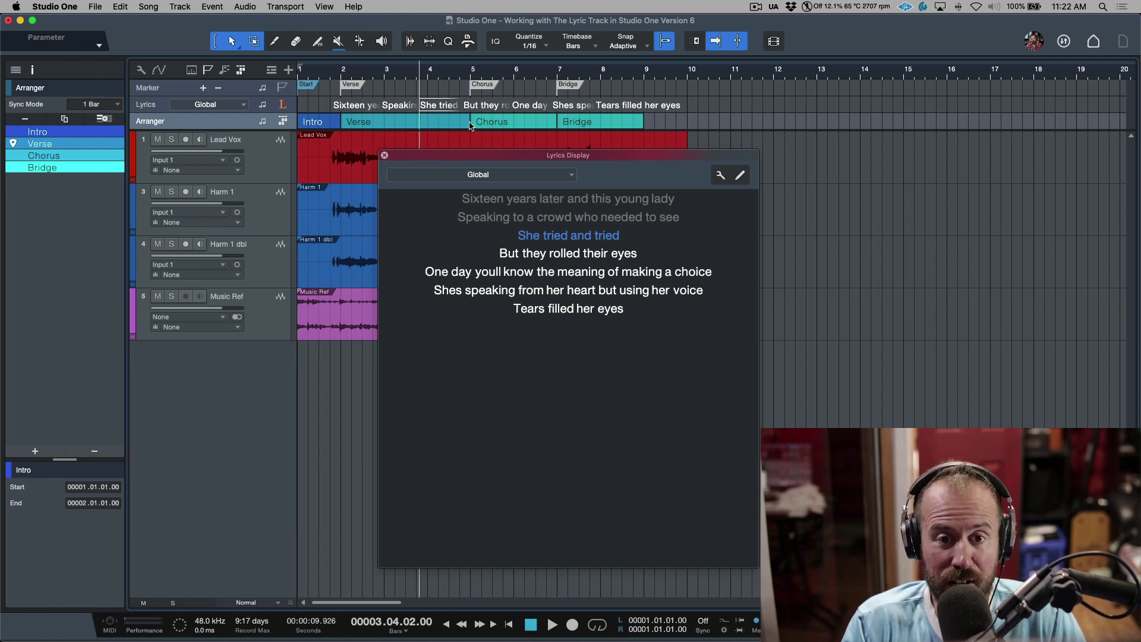
left_click(720, 177)
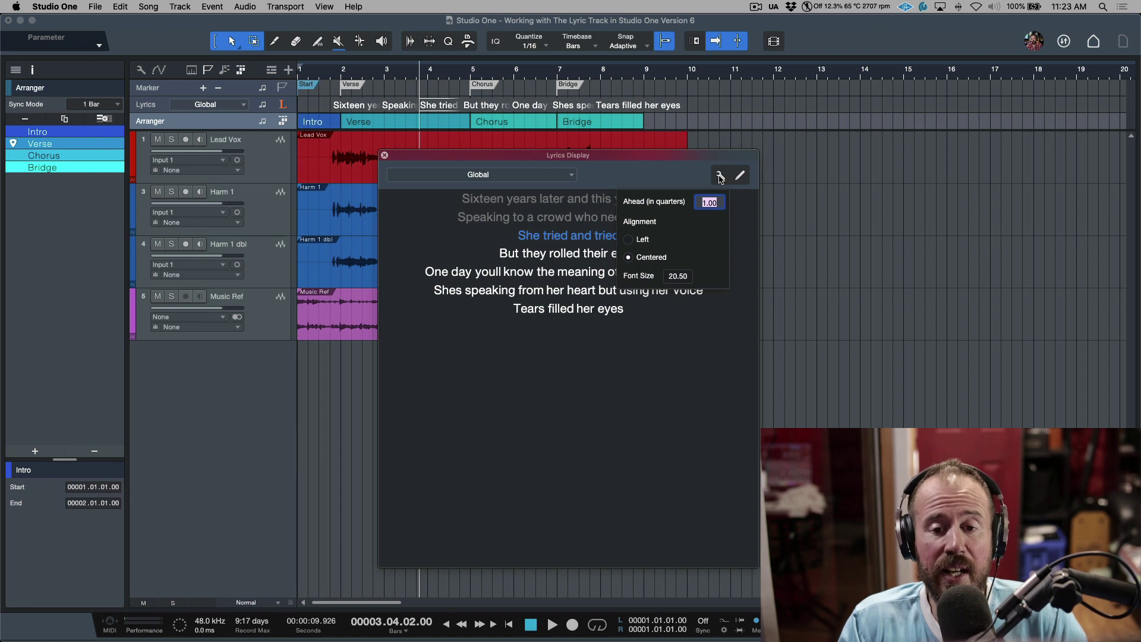